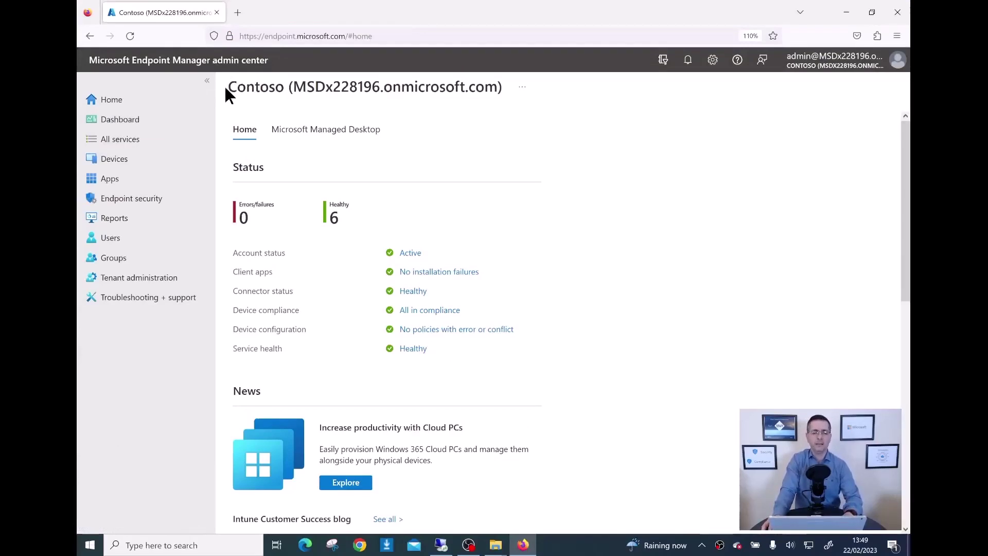
Search the groups for "win" and view the members of the Windows 10 - 11 group.
left_click(133, 265)
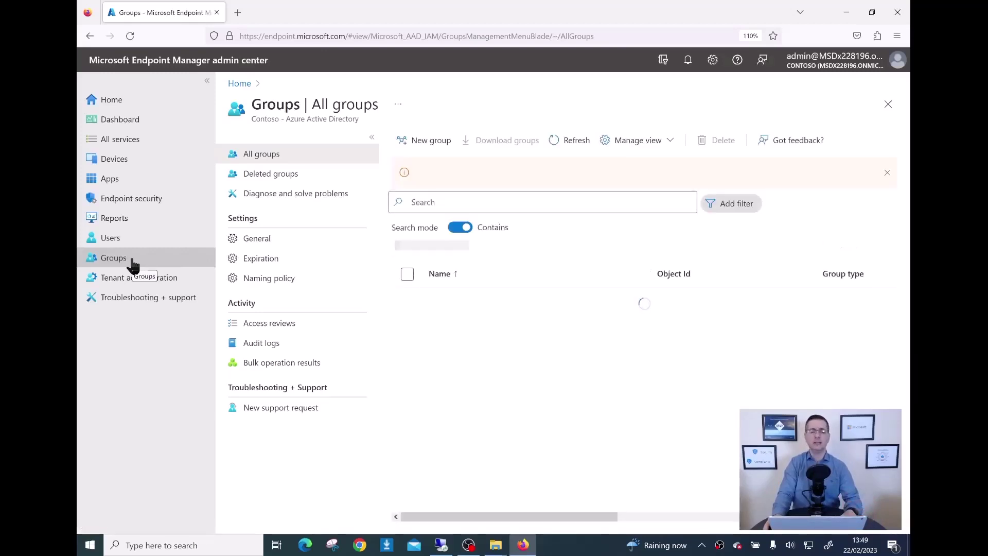
left_click(480, 200)
type("win")
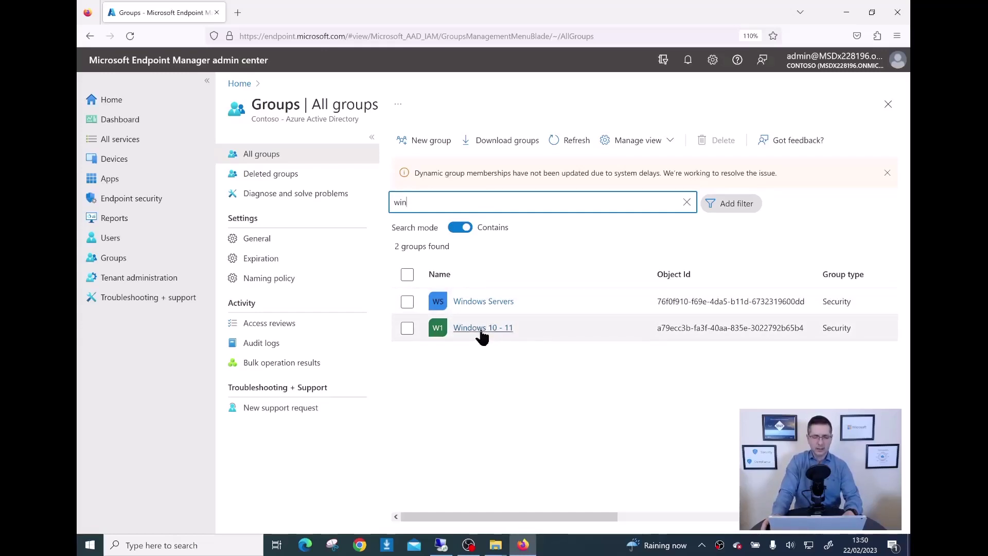
left_click(482, 329)
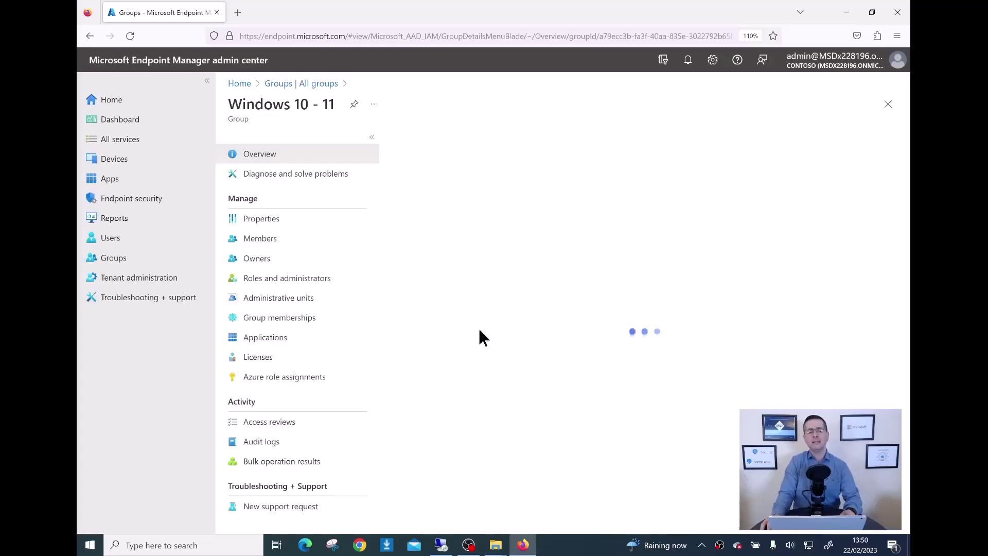
left_click(268, 240)
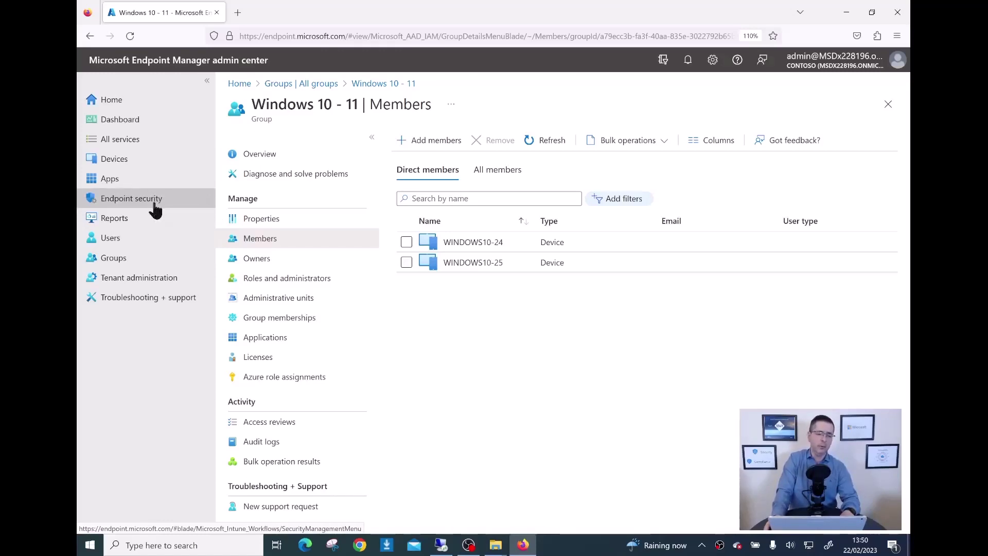
Start a new endpoint security antivirus policy for Windows 10, Windows 11, and Windows Server with the Microsoft Defender Antivirus profile.
left_click(155, 203)
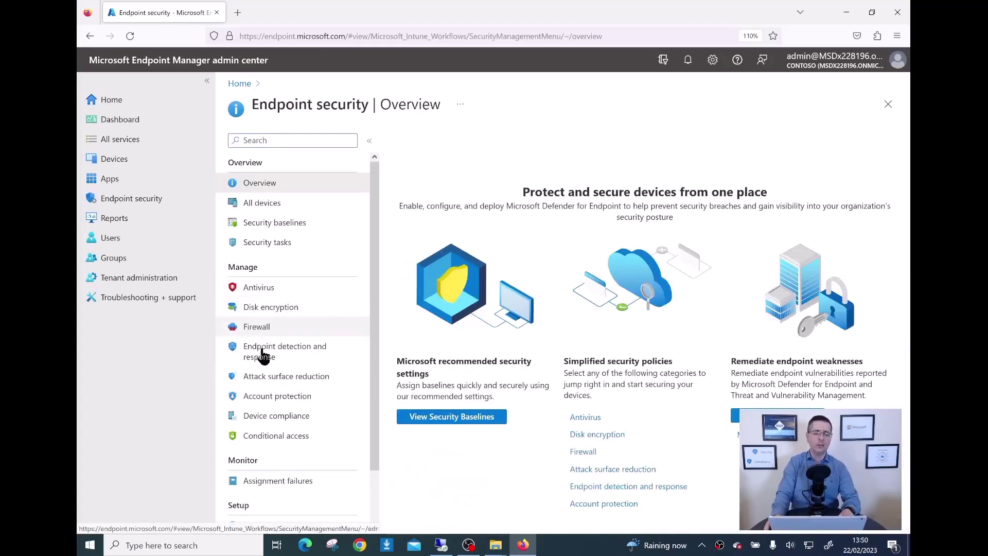
left_click(278, 291)
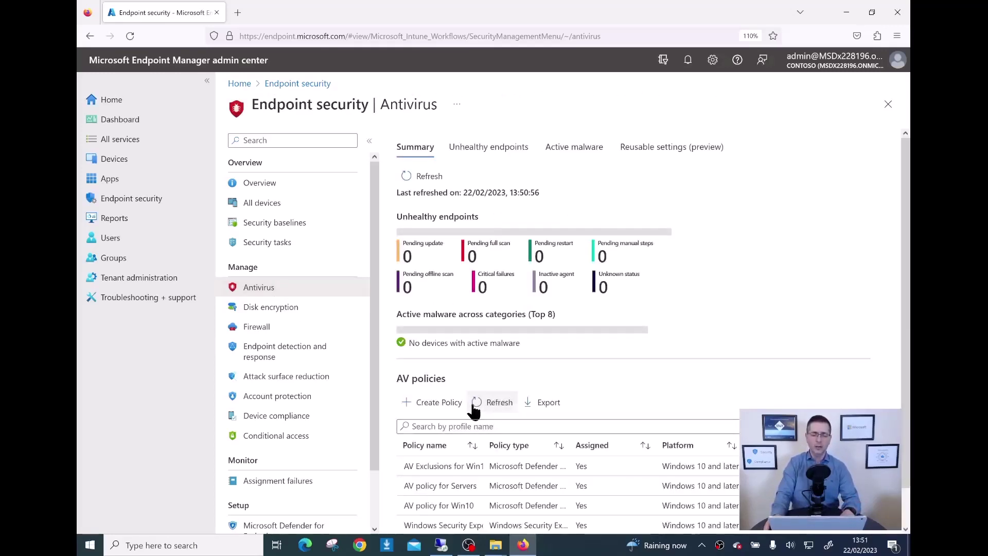
scroll(437, 494, "down", 1)
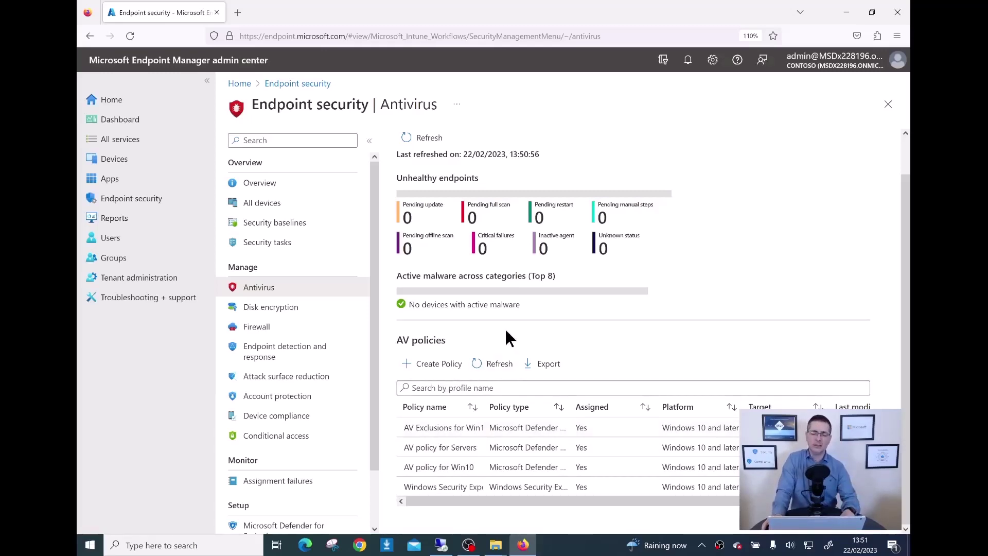
left_click(438, 367)
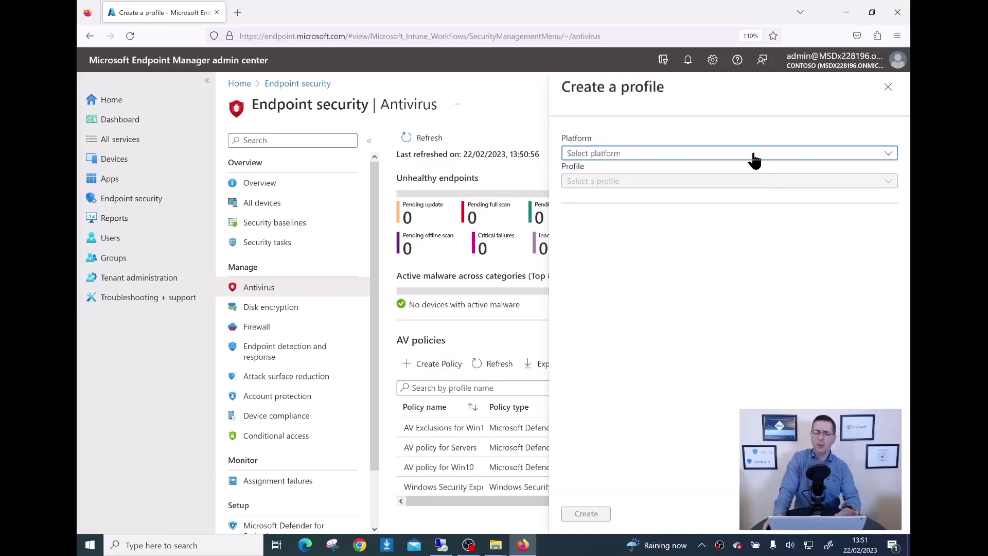
left_click(752, 156)
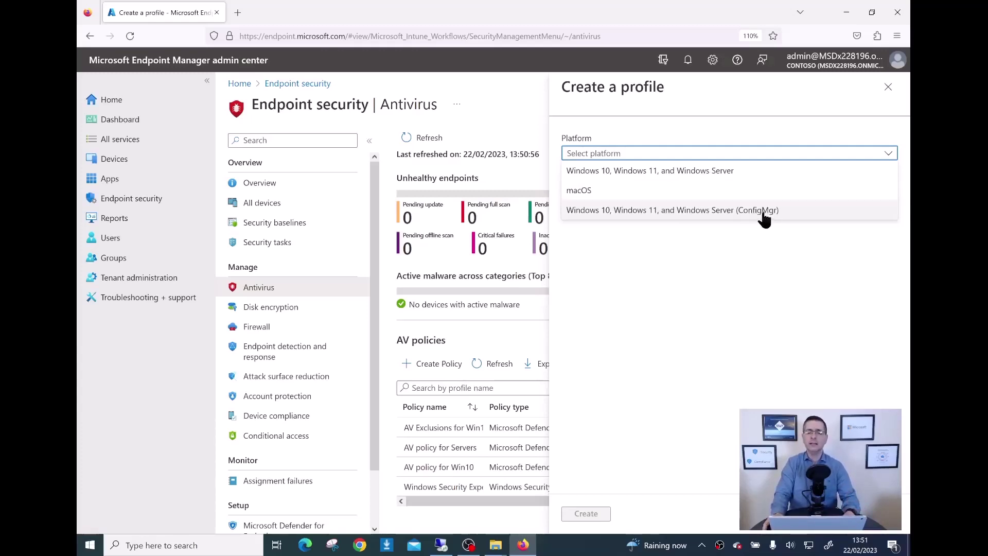
left_click(730, 169)
left_click(703, 181)
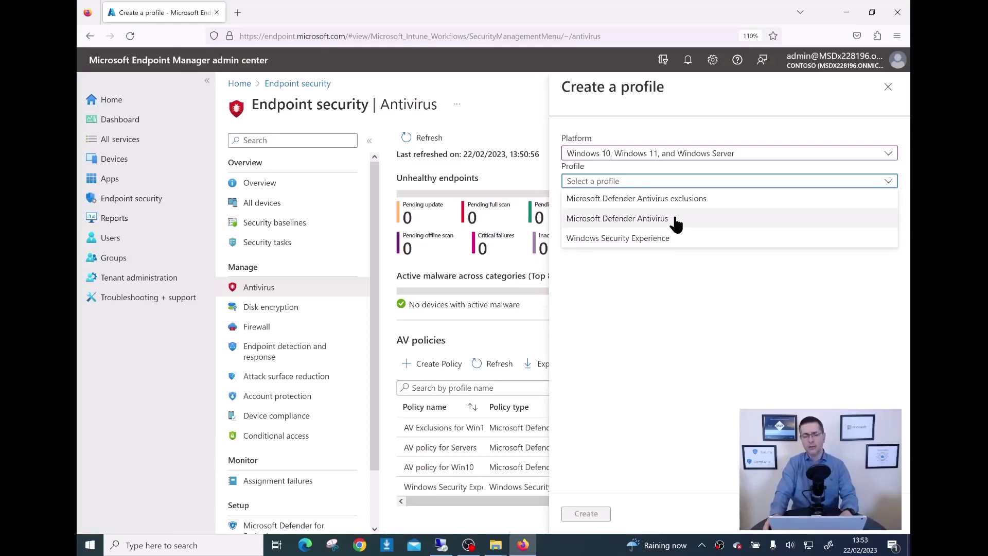
left_click(674, 219)
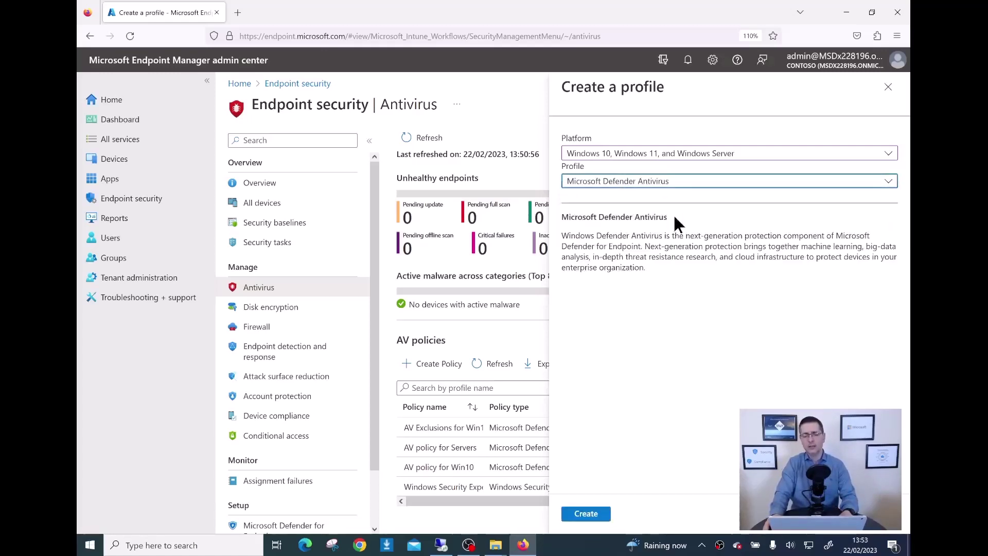
left_click(586, 515)
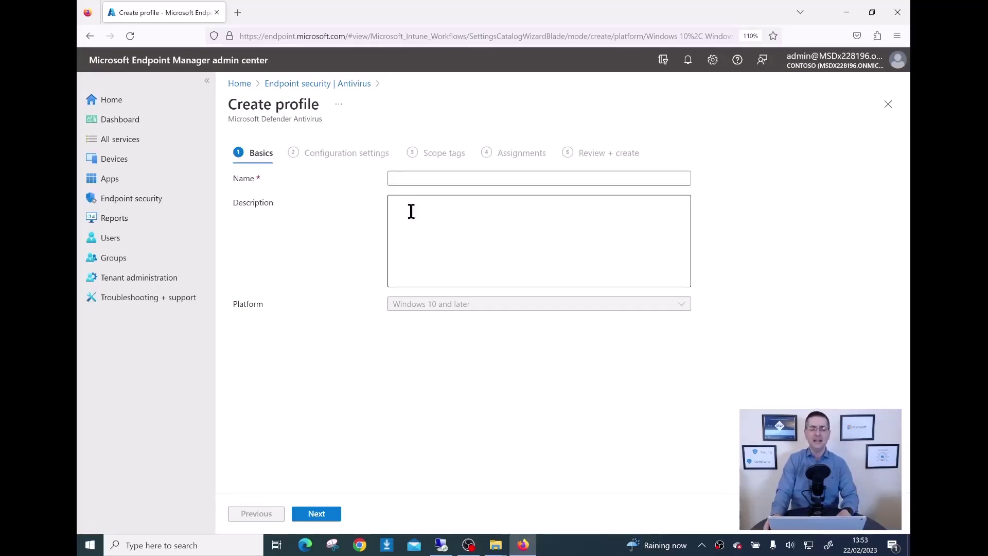
Name the profile "AV for IT devices" and continue to its configuration settings.
left_click(418, 180)
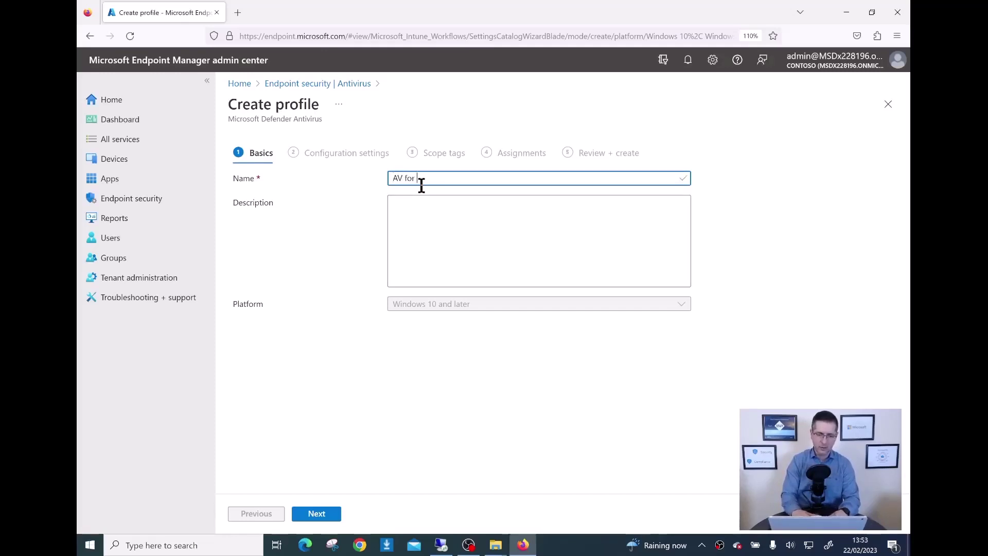
type("AV for IT")
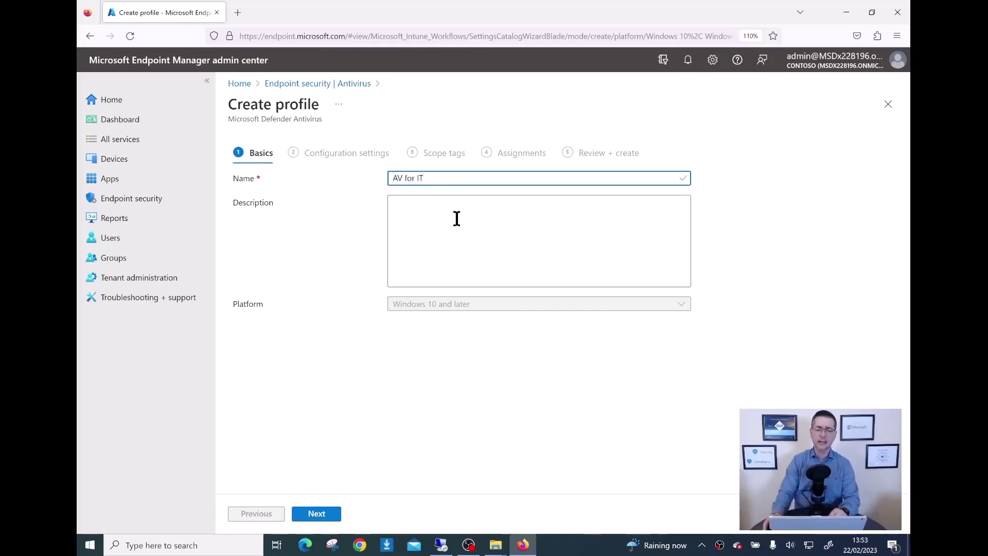
type(" devices")
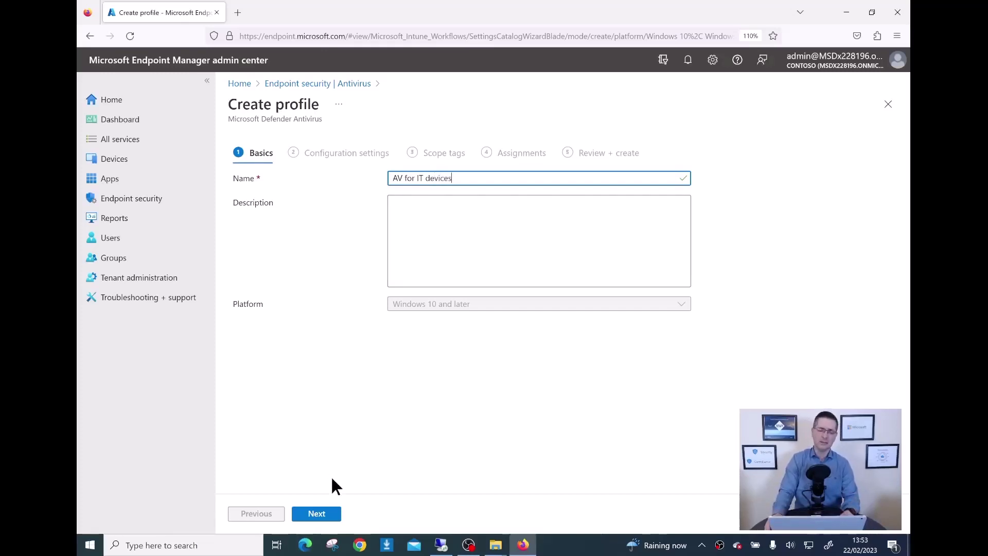
left_click(313, 514)
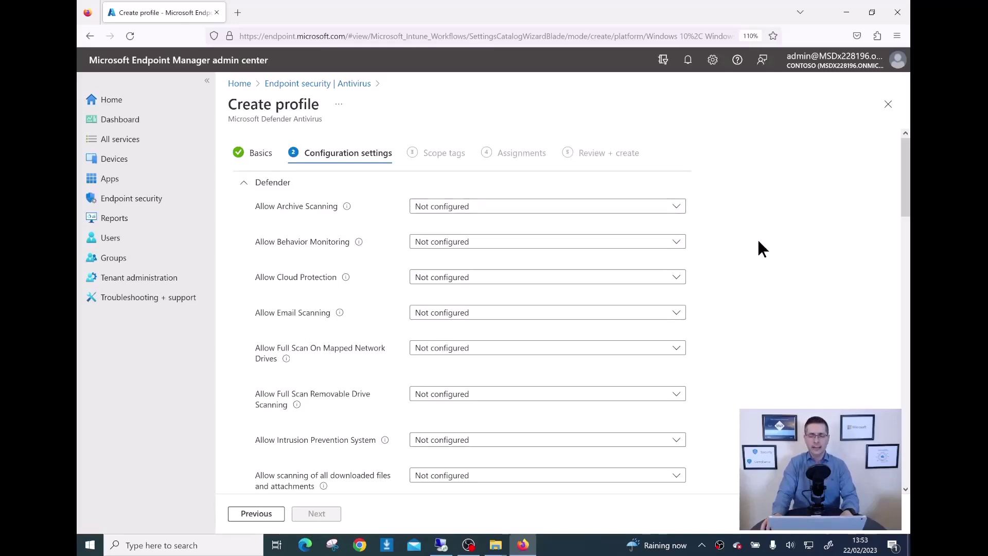
Review the available Defender configuration settings, including the Allow Archive Scanning options and the full scan, behavior monitoring and email scanning entries.
scroll(753, 241, "down", 15)
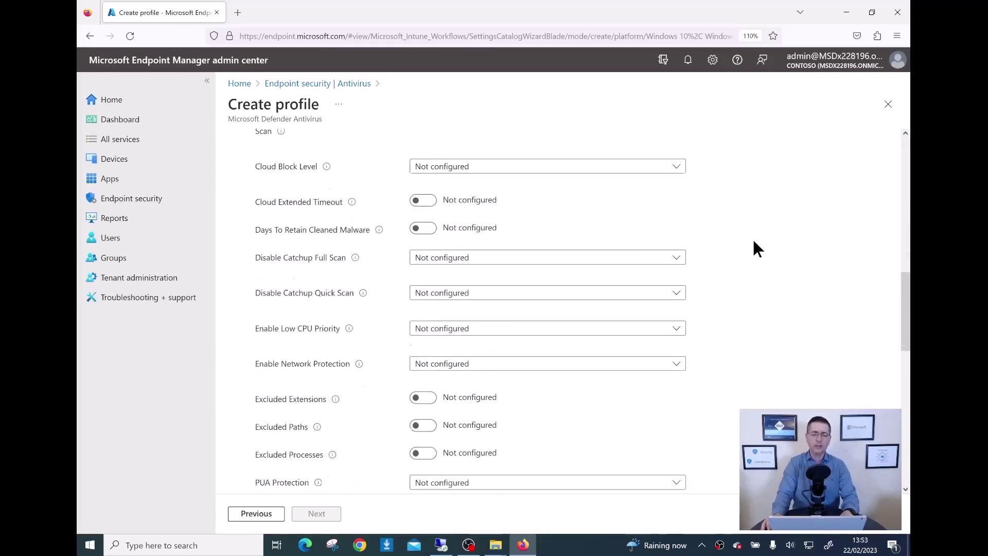
scroll(753, 242, "down", 10)
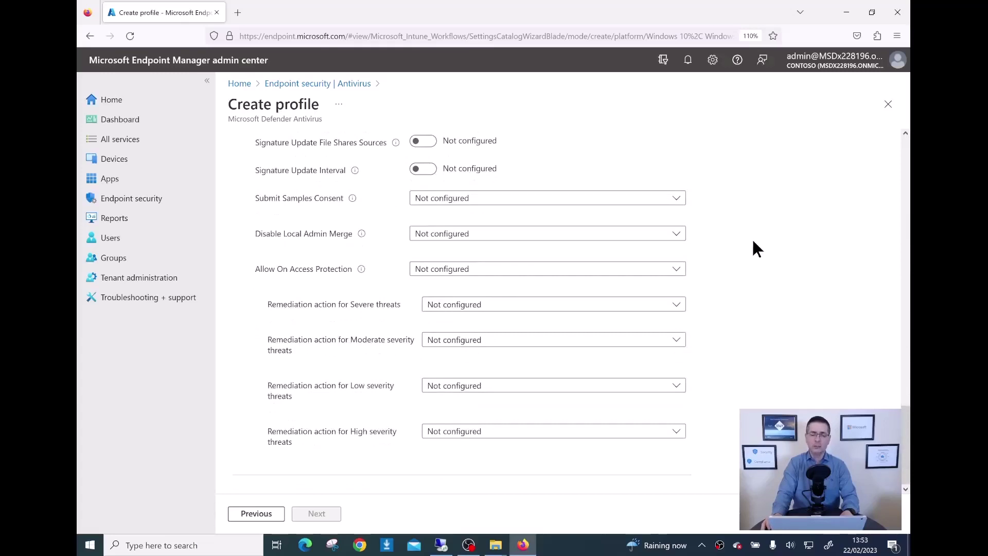
scroll(752, 241, "up", 20)
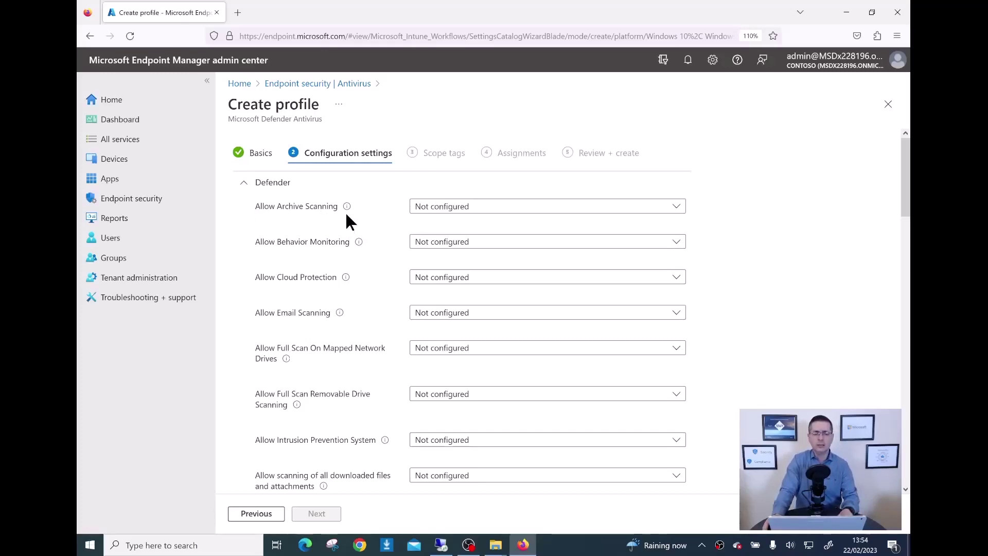
mouse_move(346, 209)
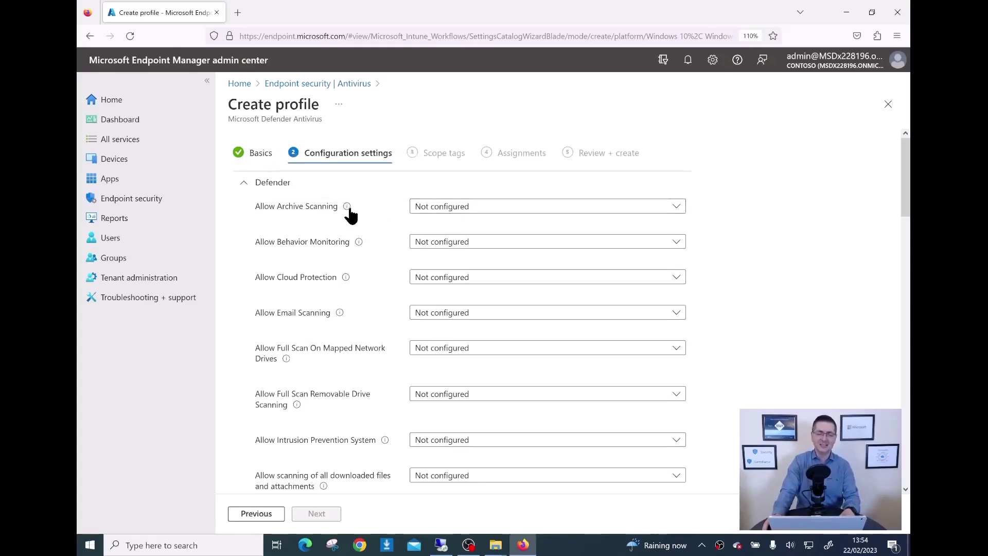
left_click(426, 207)
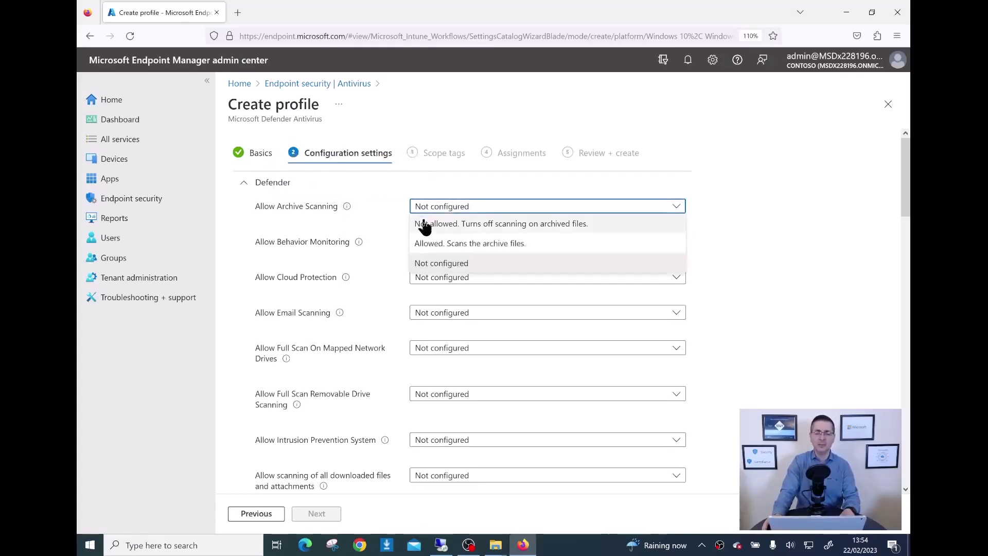
left_click(870, 206)
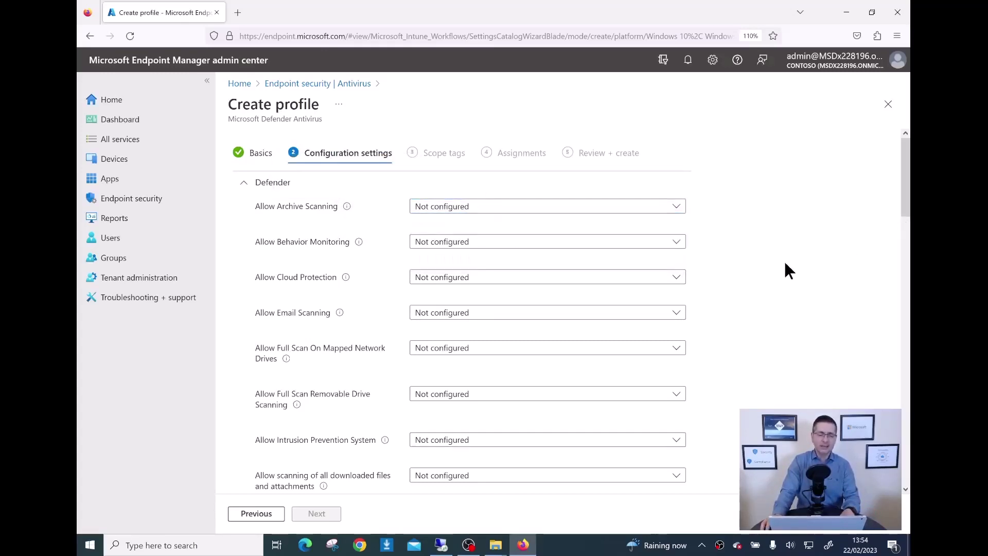
scroll(785, 263, "down", 2)
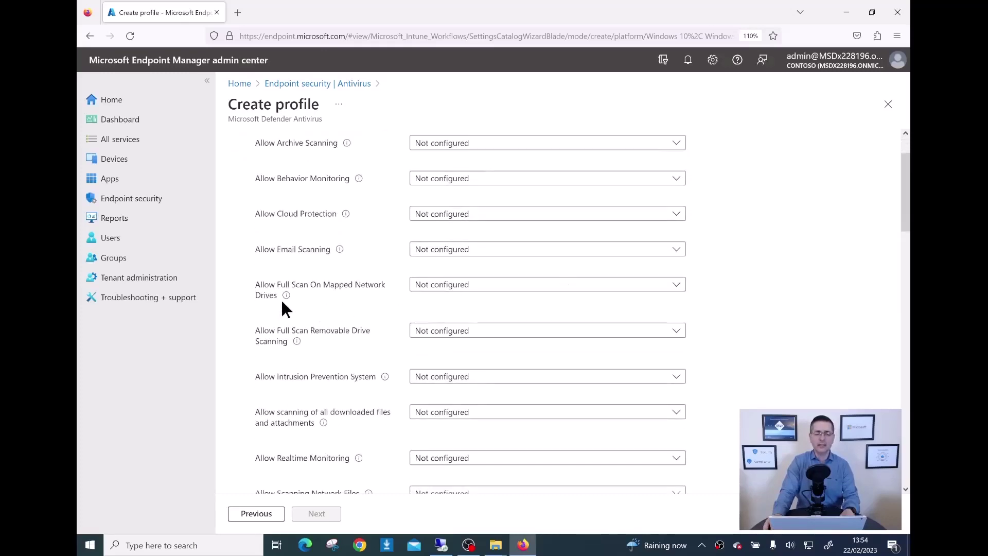
mouse_move(285, 297)
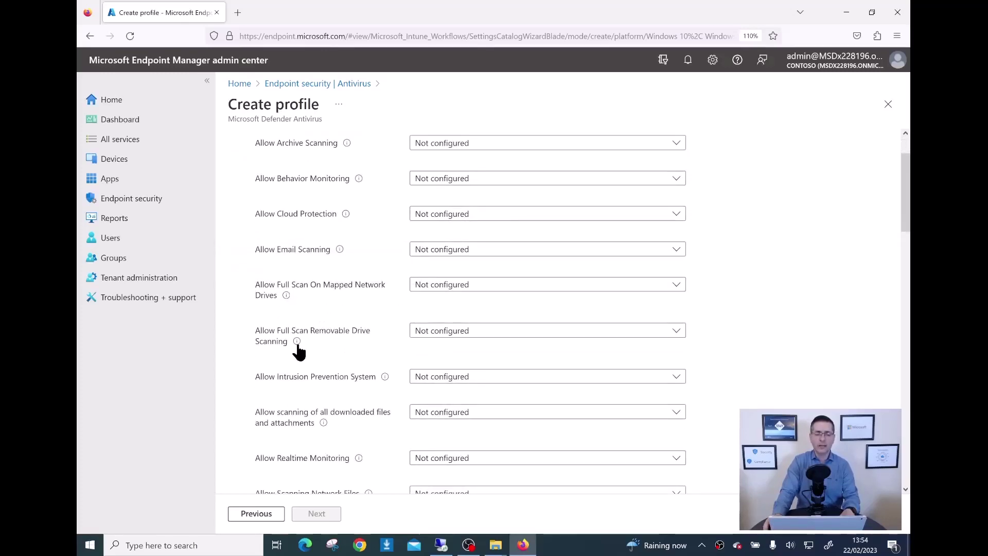
mouse_move(298, 345)
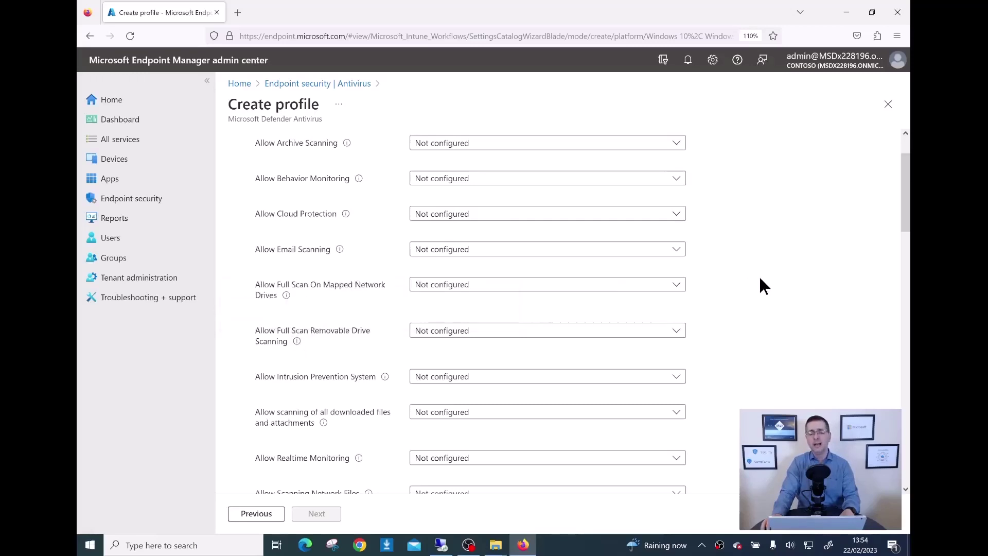
scroll(759, 278, "up", 2)
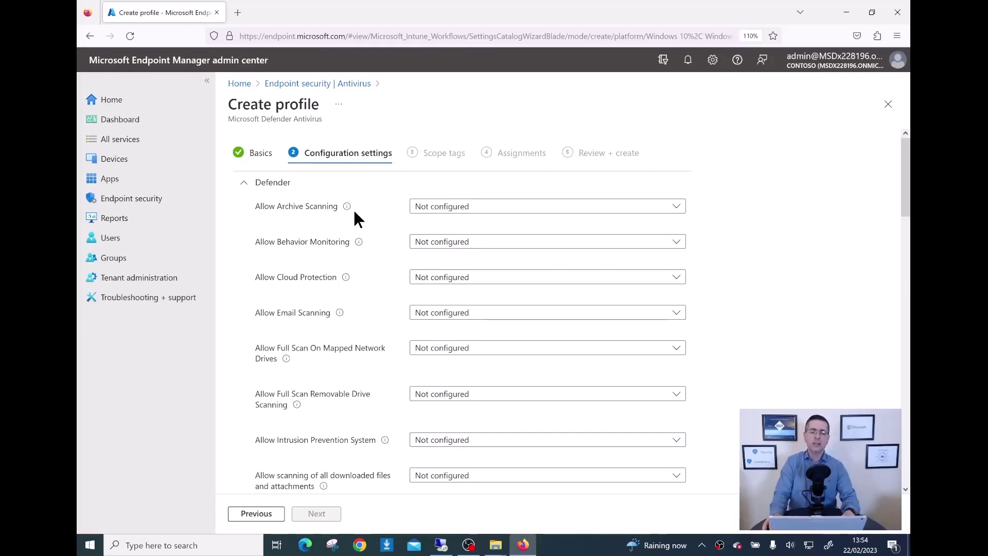
mouse_move(358, 246)
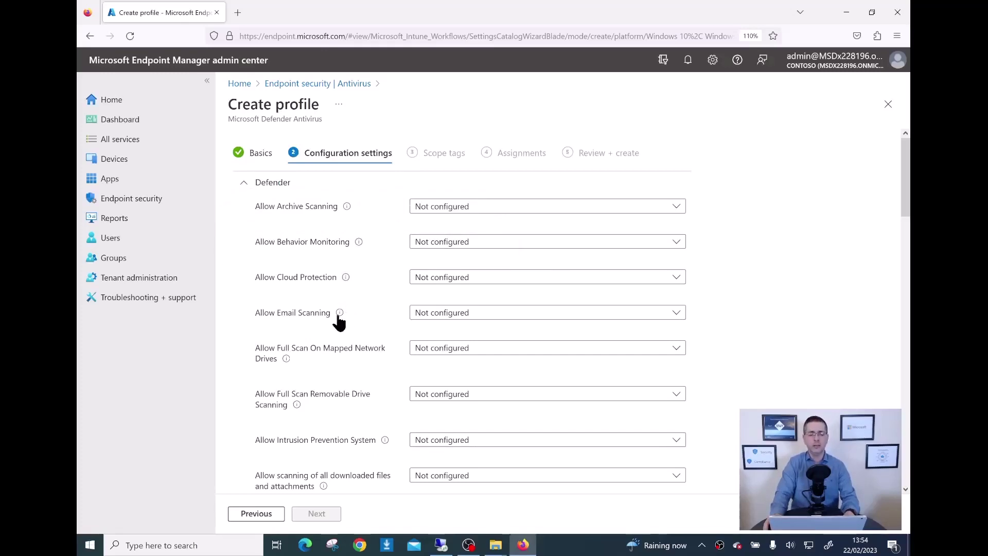
mouse_move(340, 312)
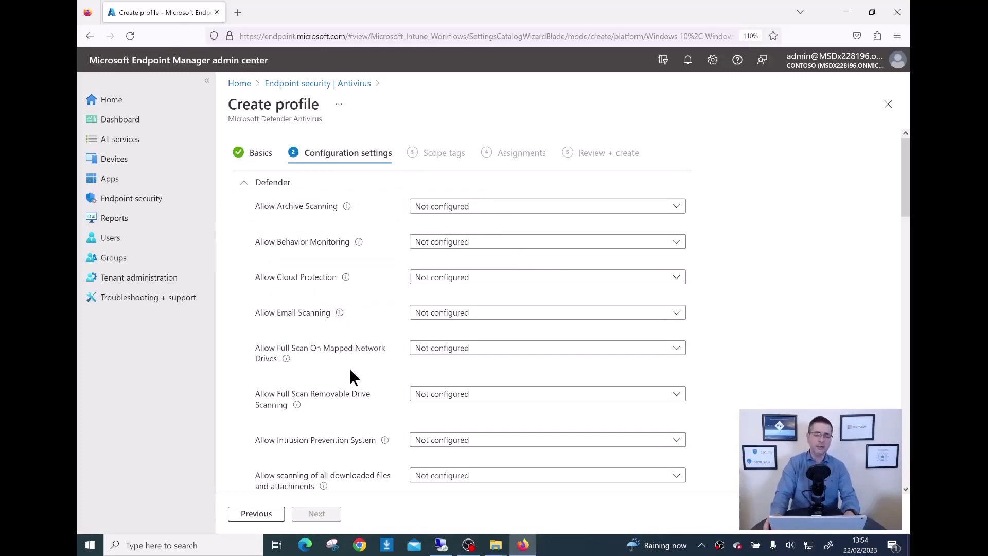
scroll(350, 370, "down", 3)
scroll(350, 369, "up", 3)
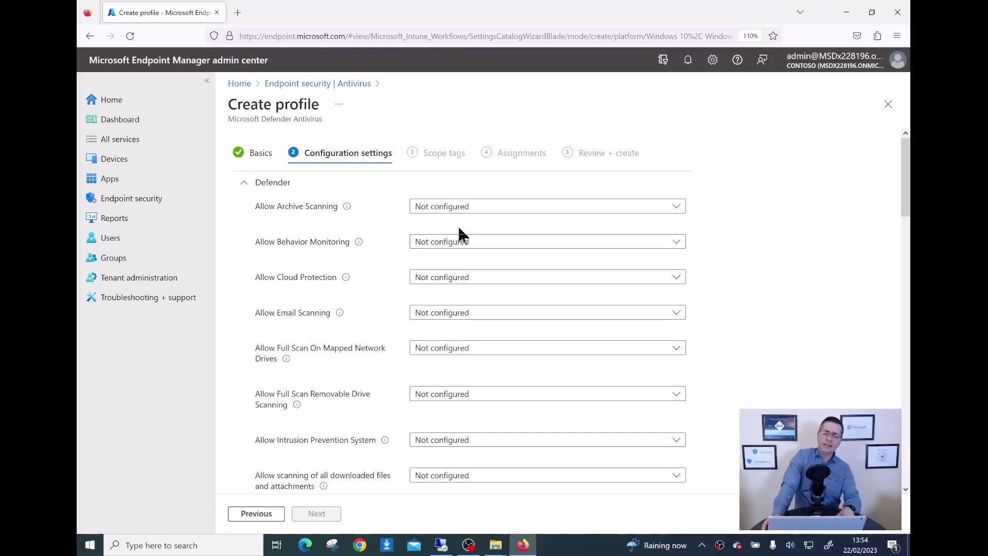
Set Allow Archive Scanning to "Allowed. Scans the archive files." and continue to the scope tags.
left_click(457, 210)
left_click(443, 247)
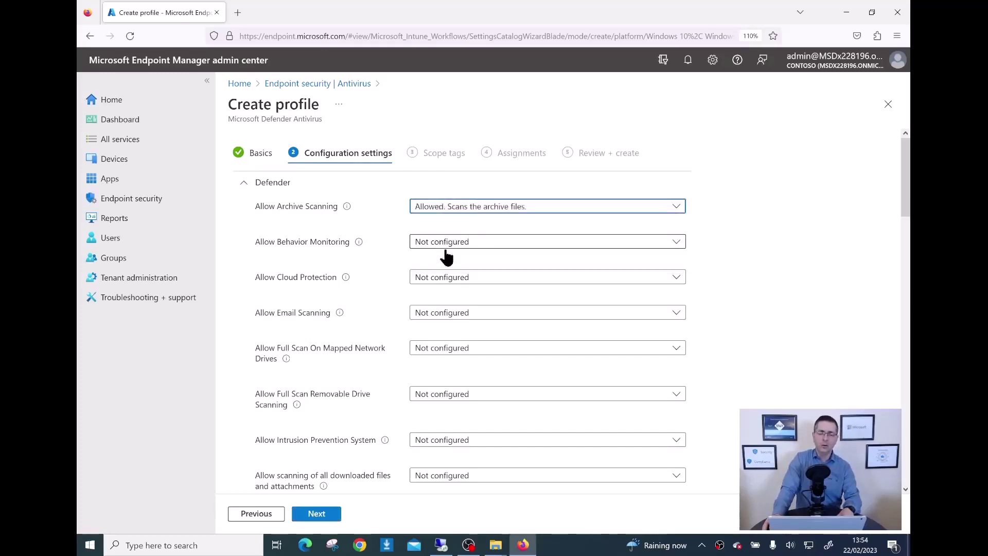
scroll(419, 270, "down", 15)
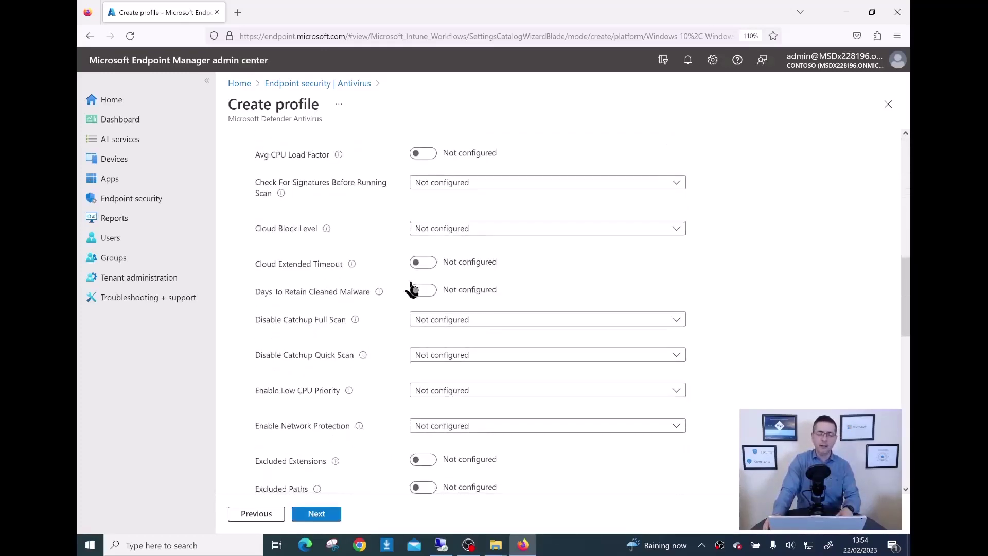
scroll(401, 301, "down", 2)
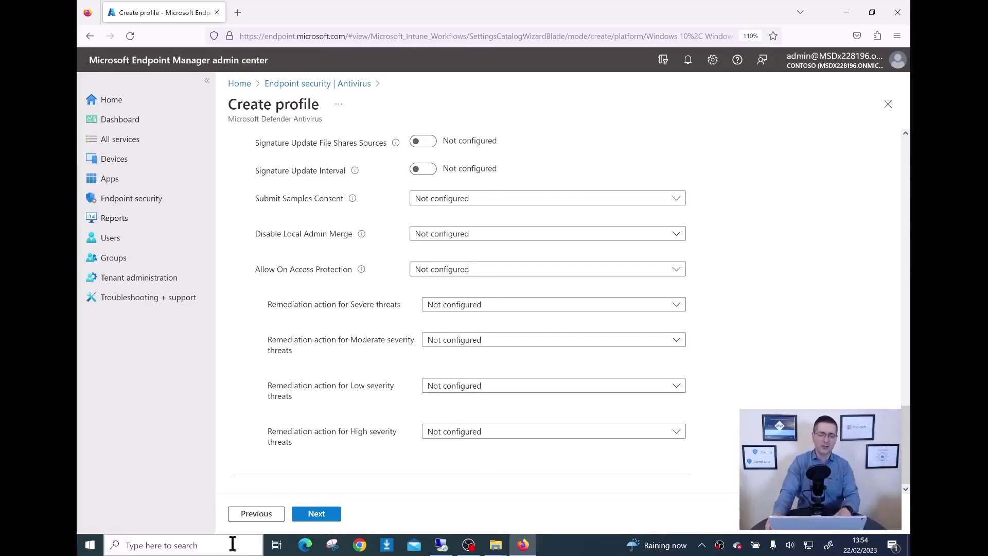
left_click(316, 513)
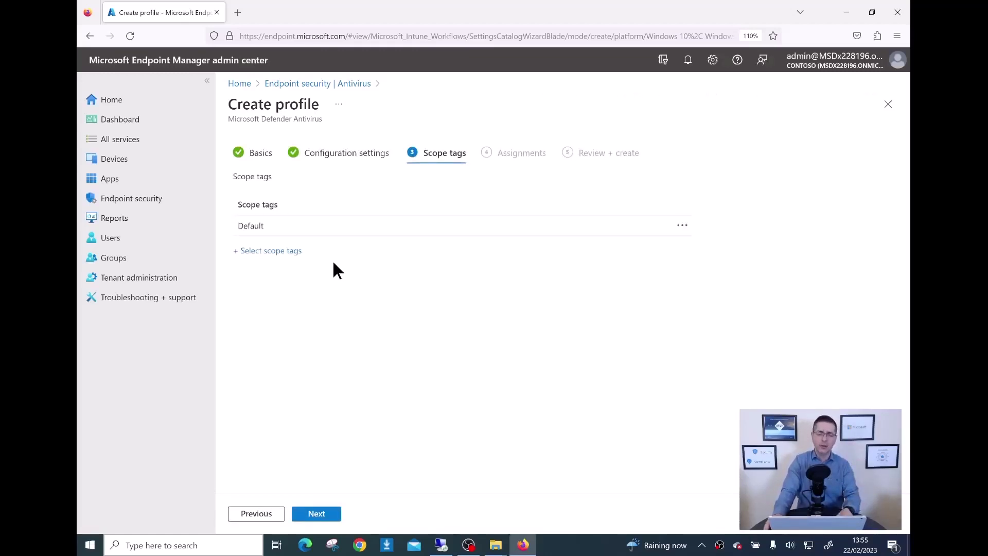
Include the "Windows 10 - 11" group in the new profile's assignments and continue to the review.
left_click(317, 516)
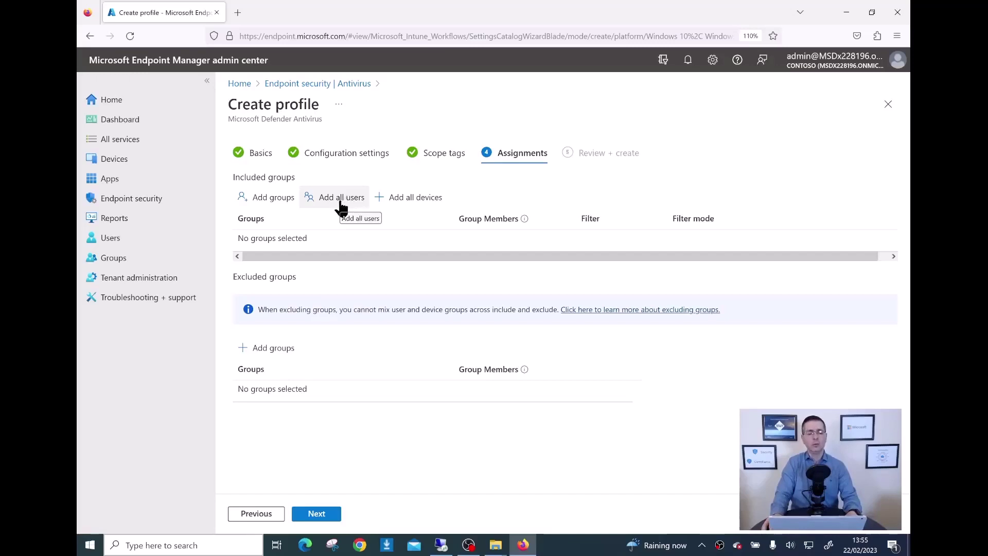
left_click(277, 200)
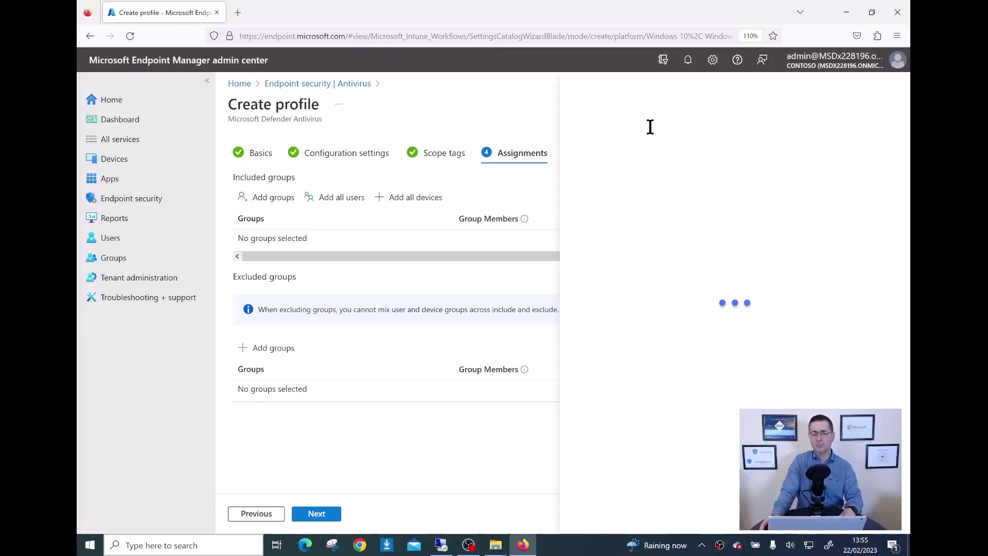
type("w")
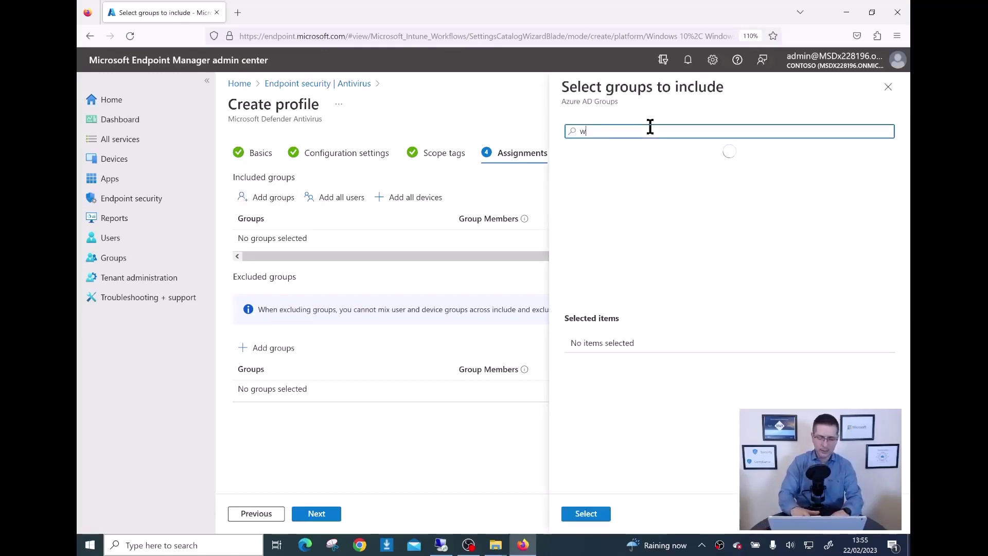
type("ind")
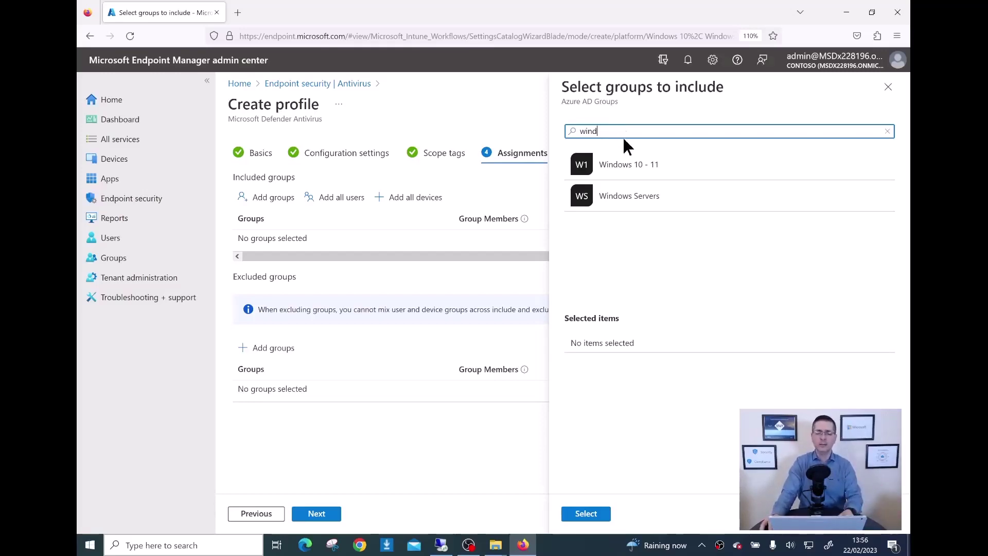
left_click(631, 169)
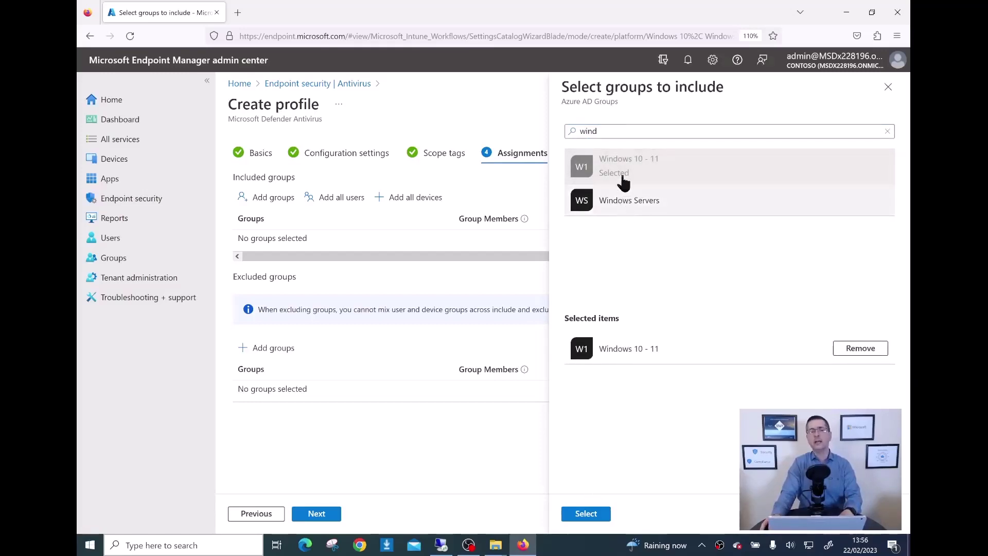
left_click(587, 513)
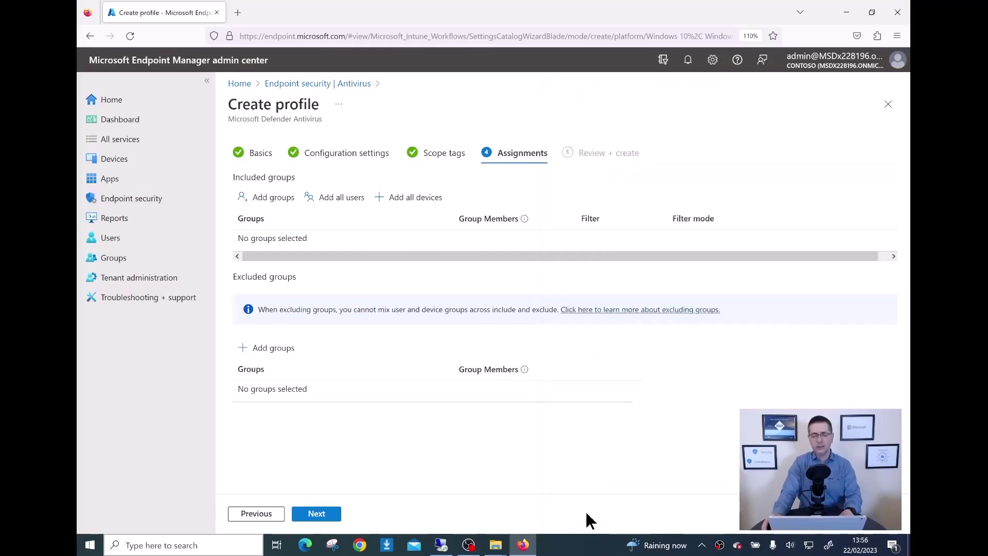
left_click(323, 513)
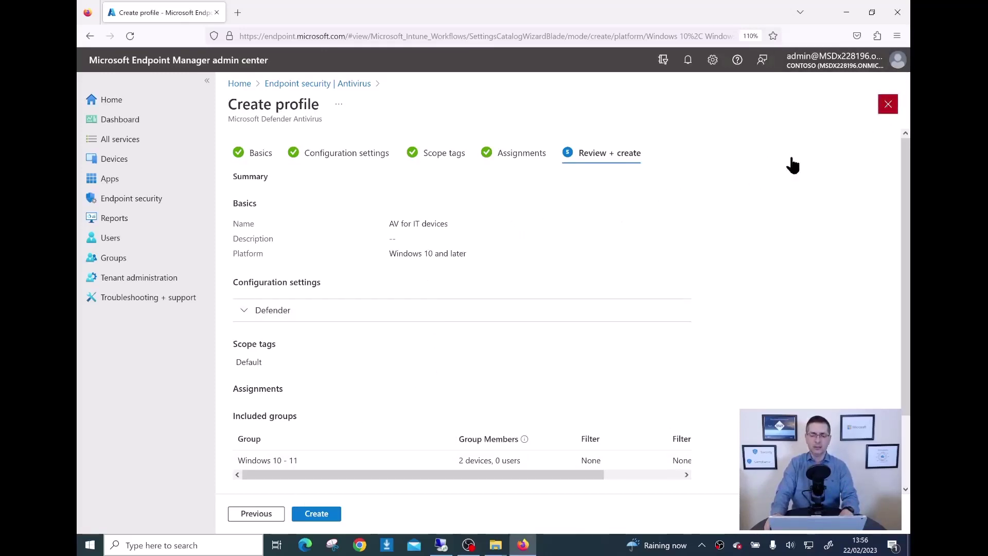
Leave the unsaved profile and open the configuration settings of the existing antivirus policy "AV policy for Win10" for editing.
left_click(286, 85)
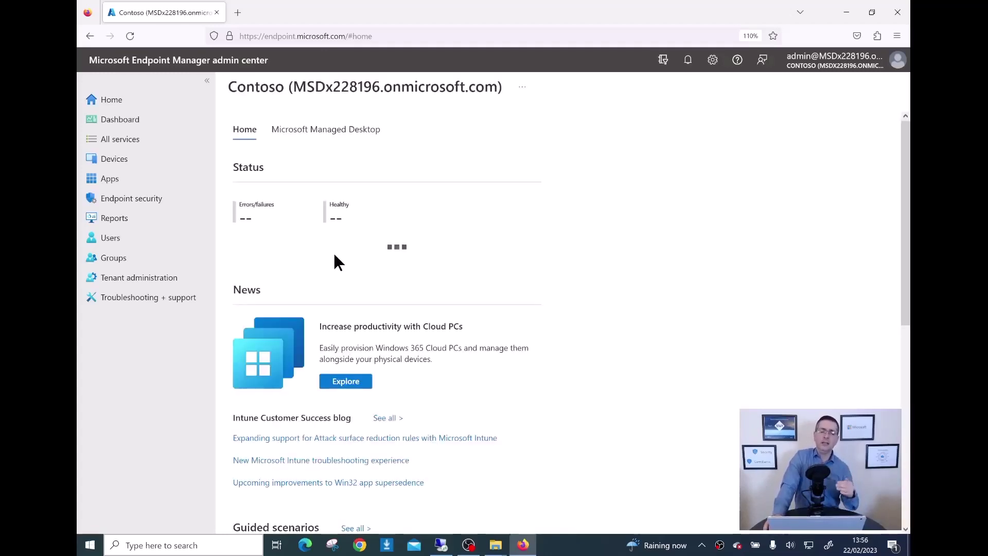
left_click(168, 206)
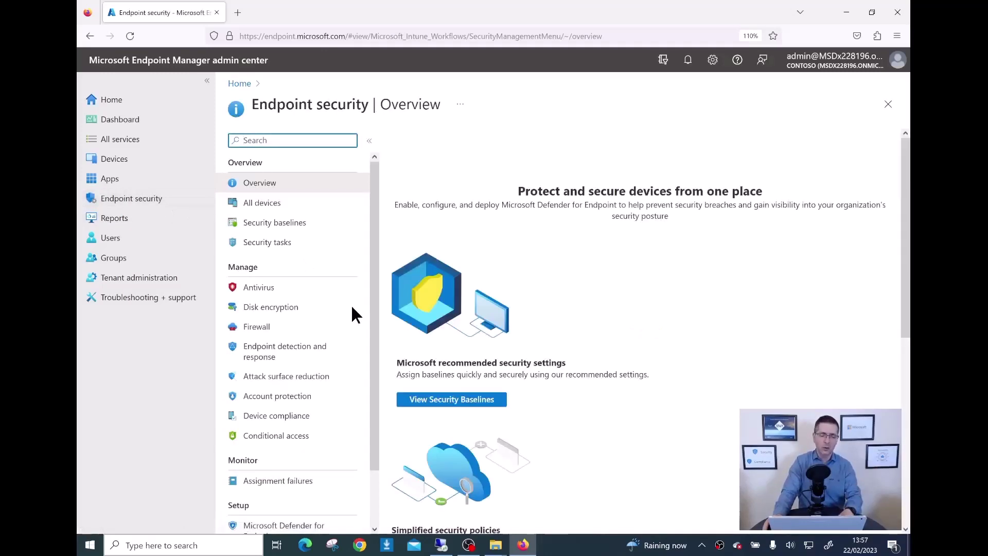
left_click(268, 290)
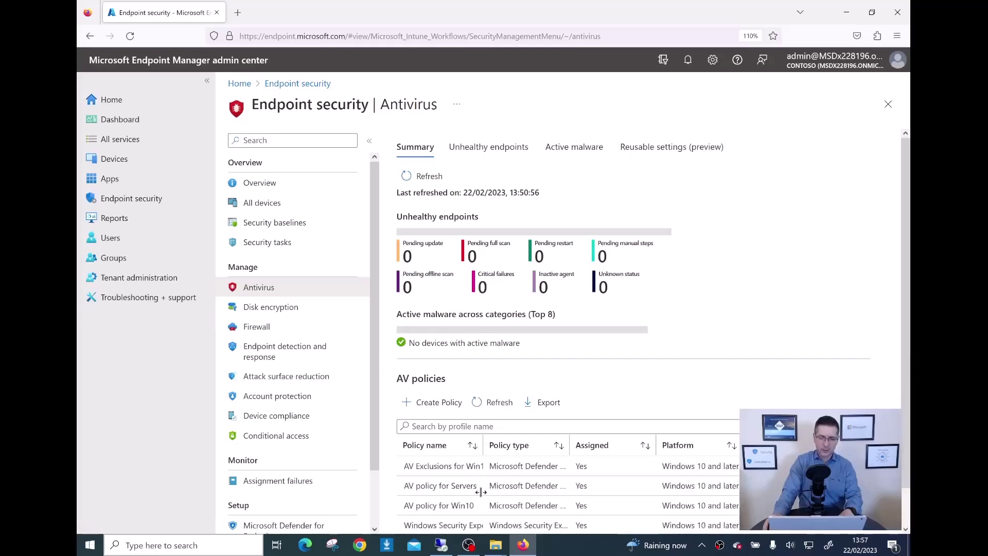
scroll(479, 493, "down", 1)
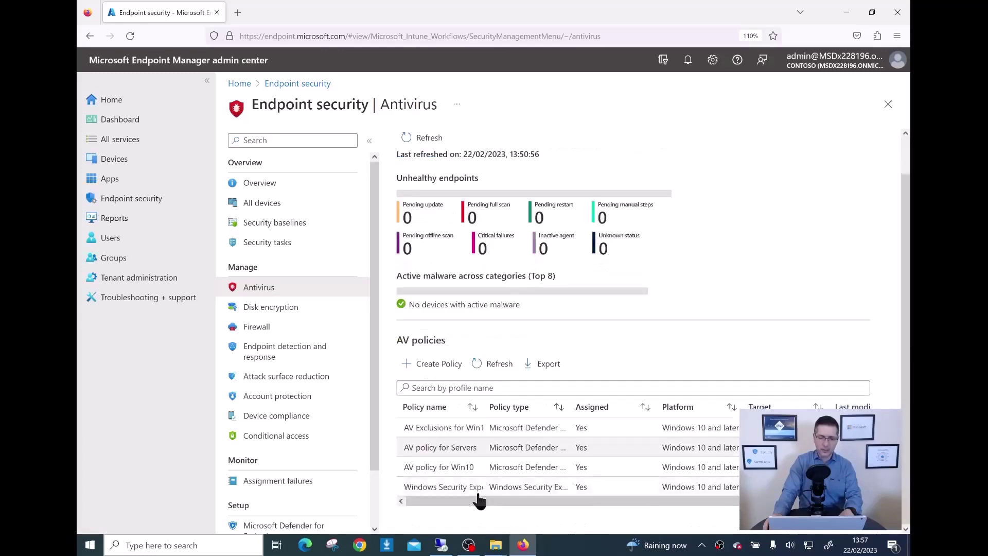
left_click(443, 467)
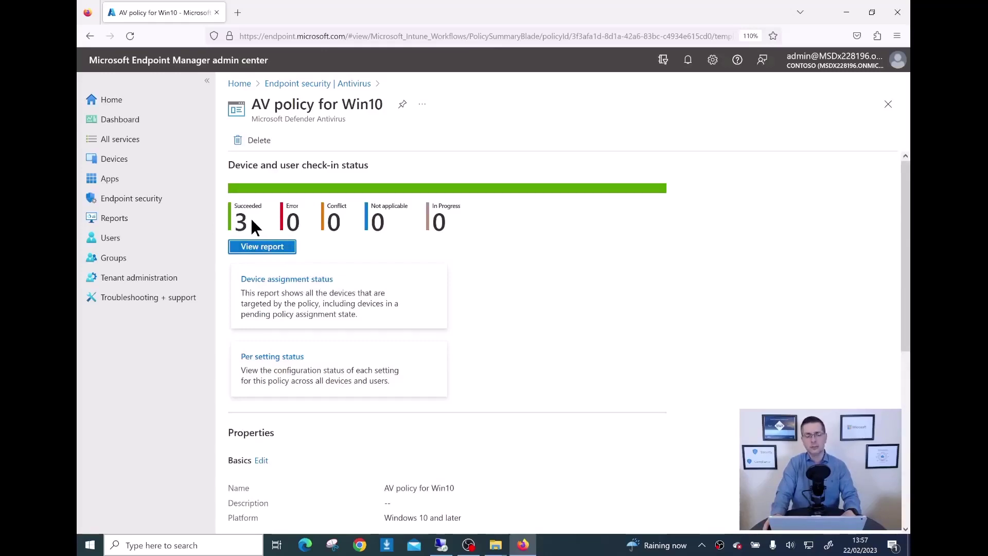
scroll(251, 222, "down", 5)
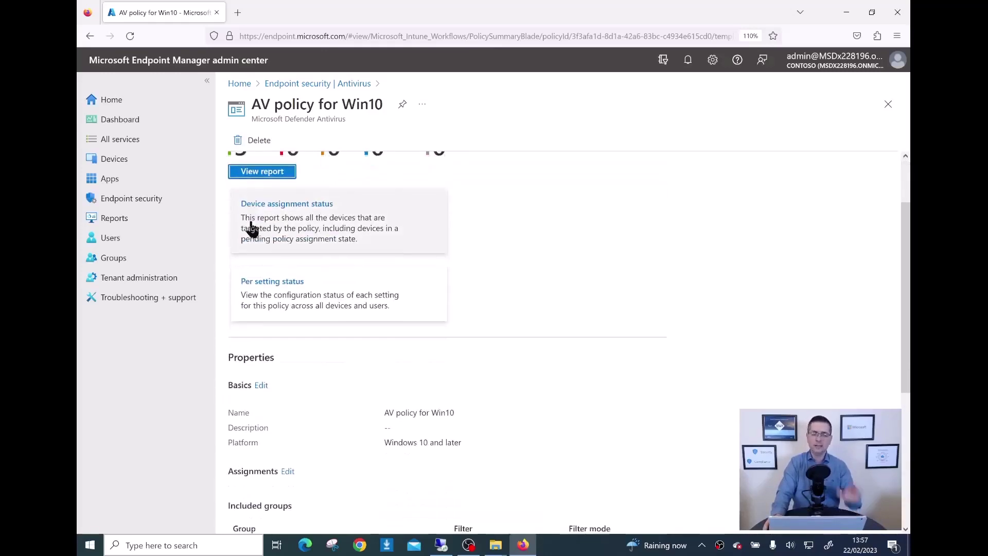
scroll(255, 231, "down", 1)
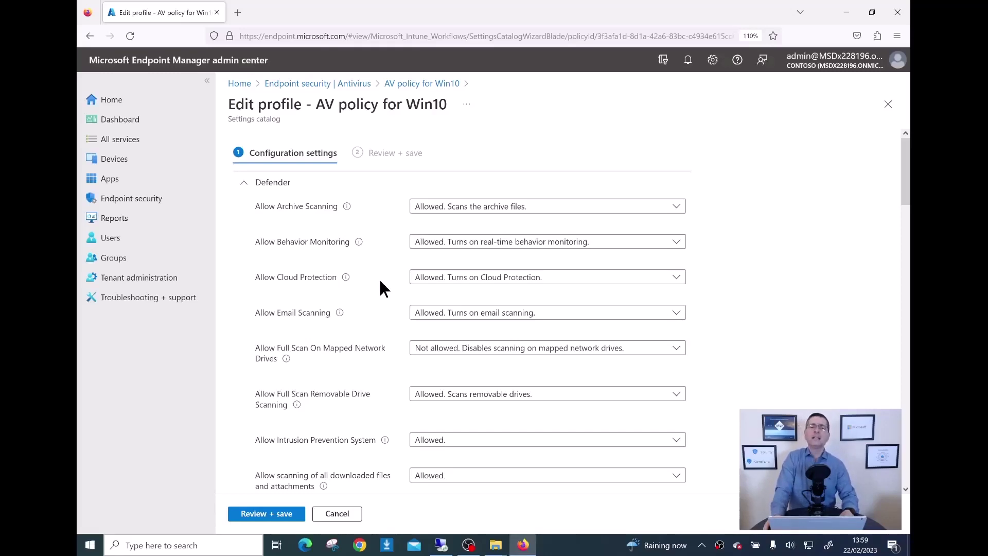
Inspect the Allow Archive Scanning options and choose "Allowed. Scans the archive files.".
scroll(378, 276, "down", 2)
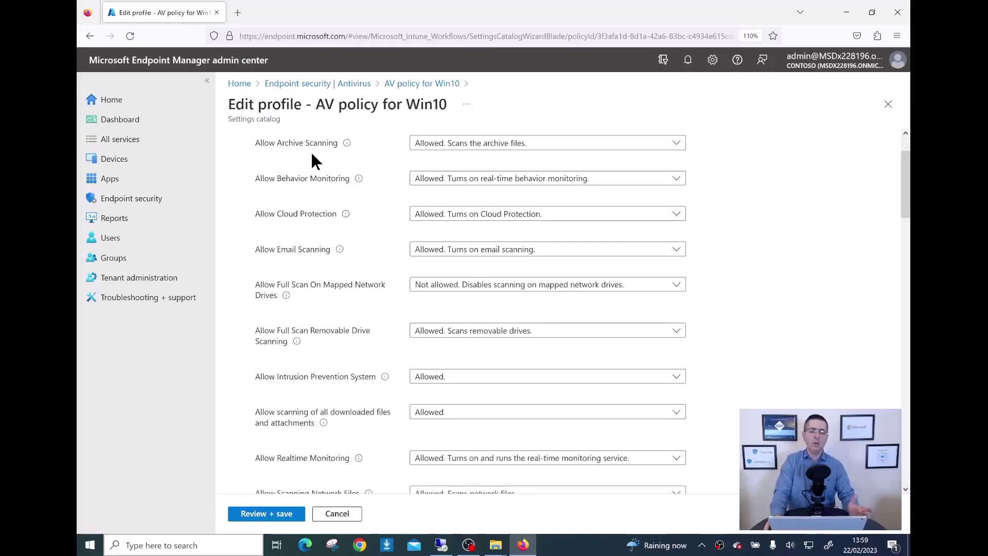
left_click(459, 144)
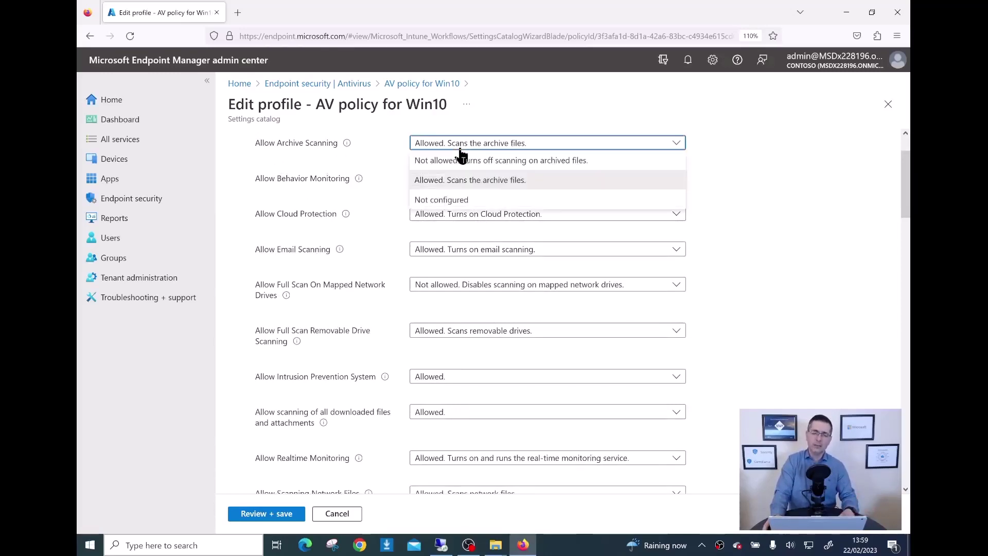
left_click(447, 182)
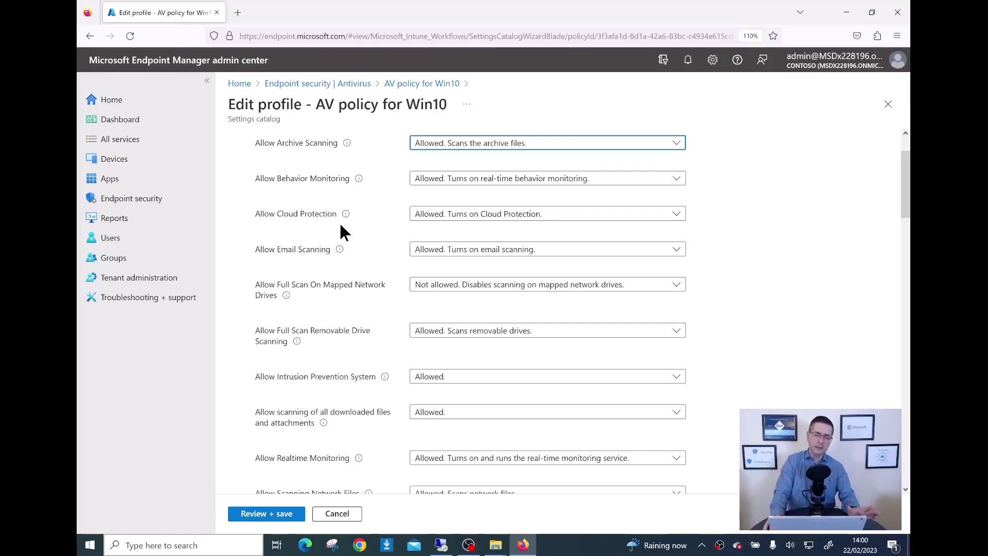
Review the Defender settings from cloud protection and email scanning through user UI access, average CPU load factor and the signature check before scans.
scroll(384, 232, "down", 1)
scroll(383, 233, "down", 2)
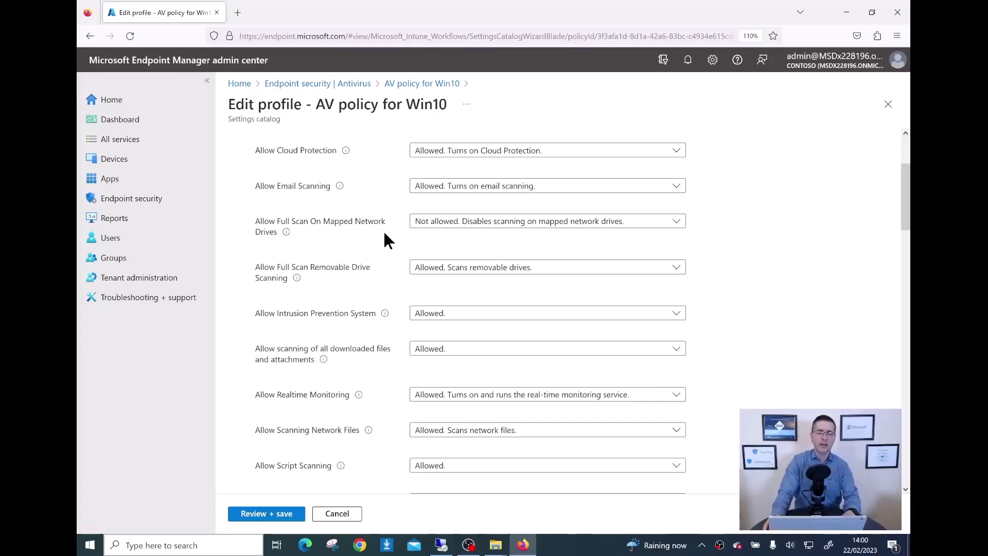
scroll(383, 231, "down", 2)
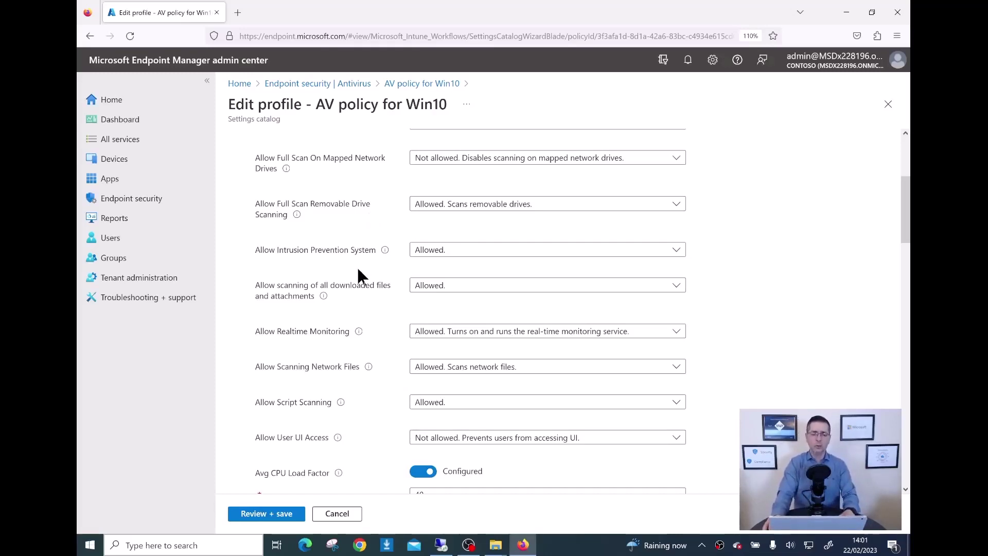
scroll(358, 269, "down", 2)
mouse_move(358, 272)
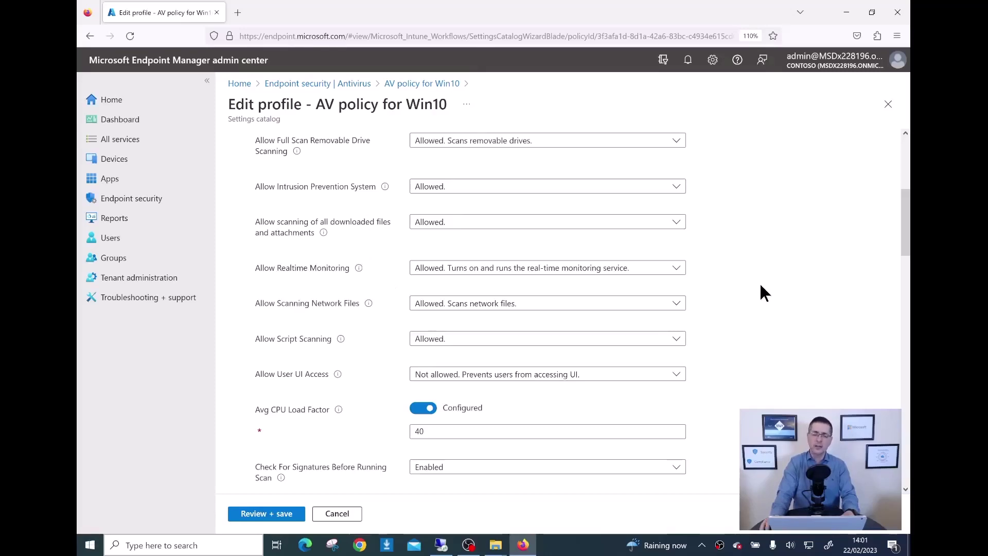
scroll(760, 285, "down", 2)
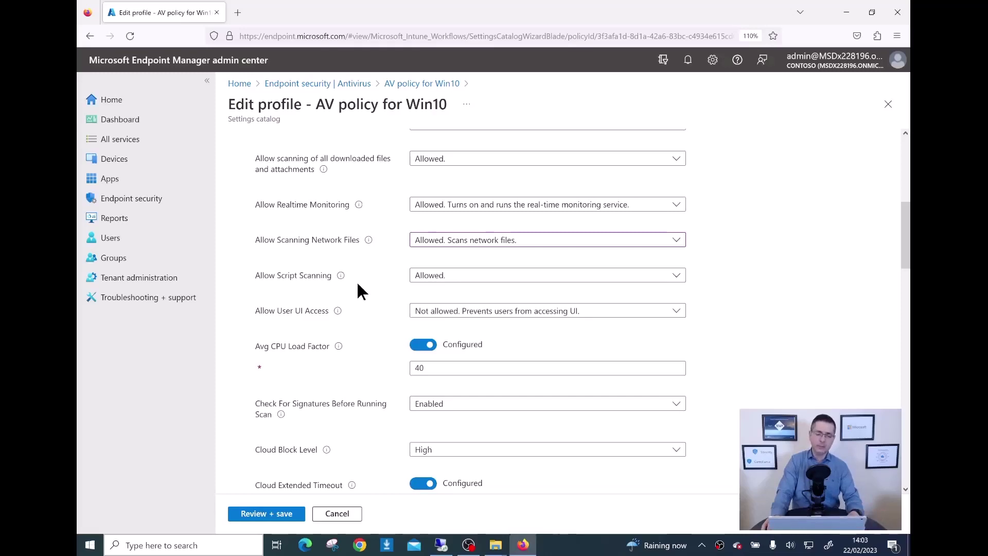
scroll(358, 285, "down", 3)
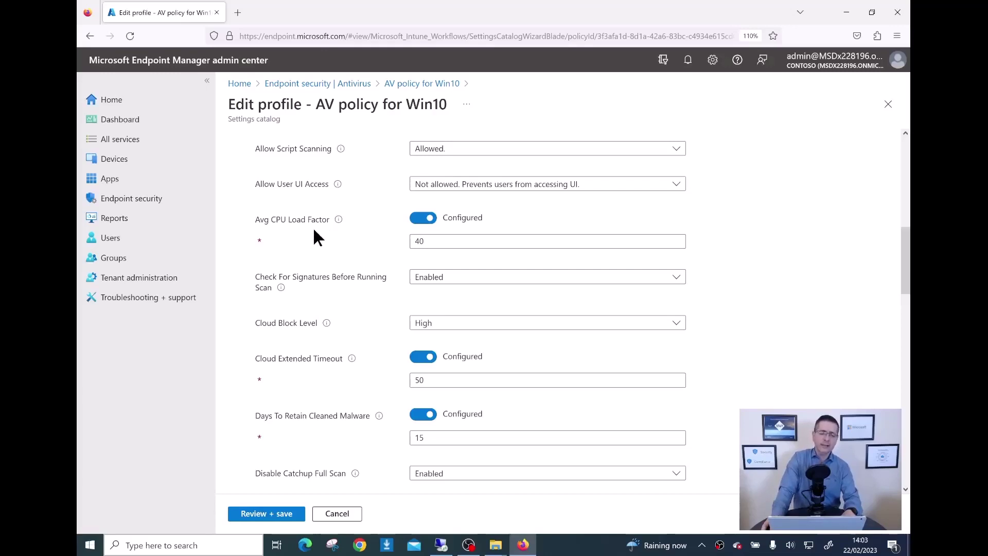
mouse_move(338, 222)
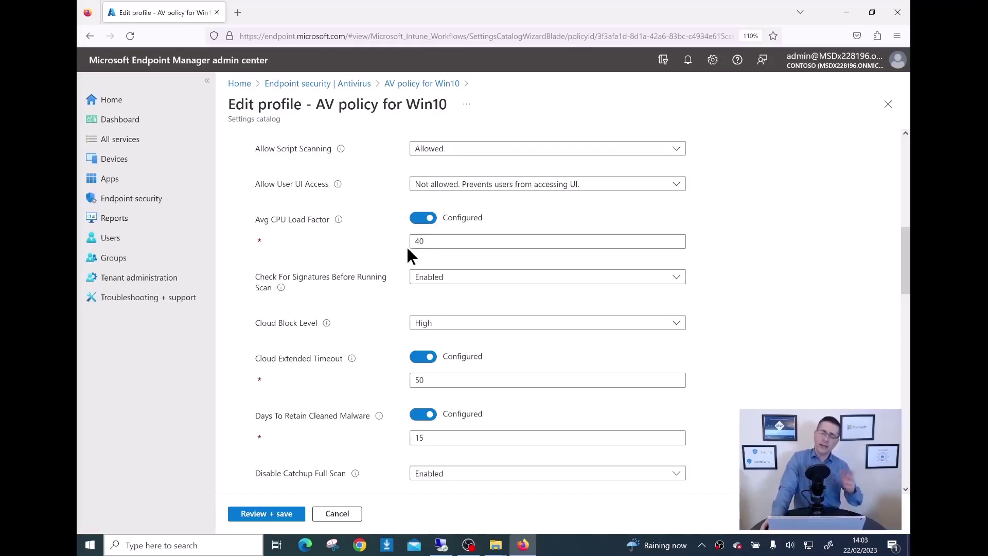
scroll(382, 303, "down", 2)
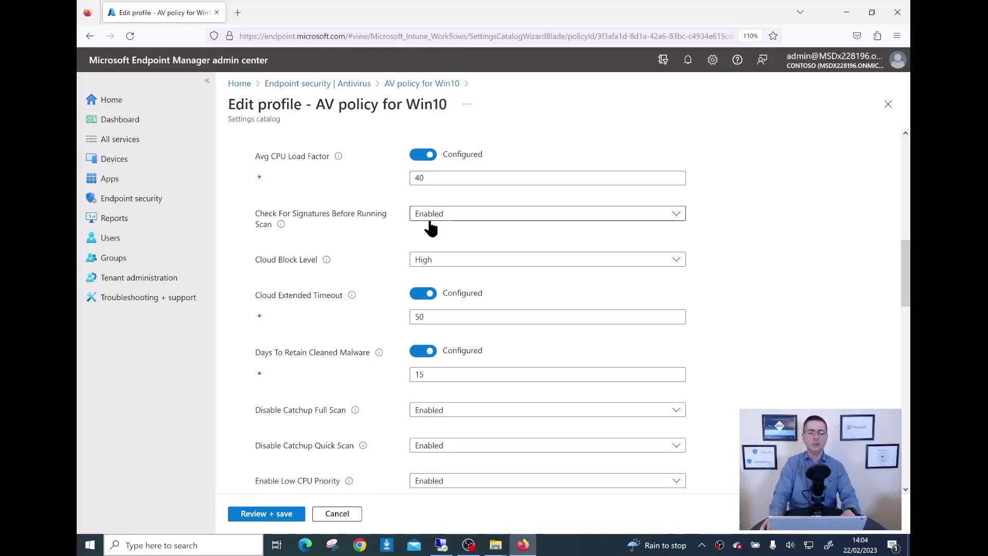
Inspect the Cloud Block Level options and choose High.
scroll(355, 280, "down", 1)
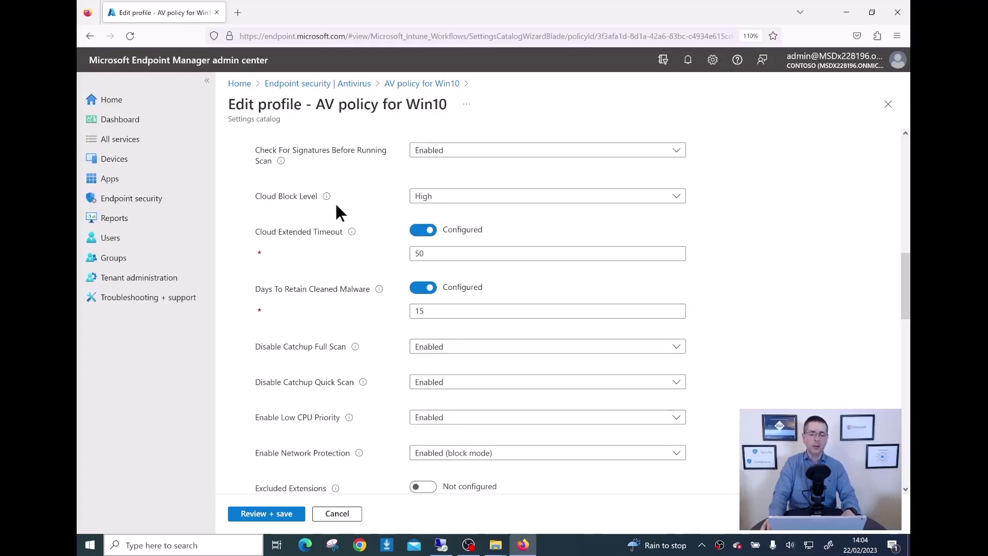
left_click(452, 203)
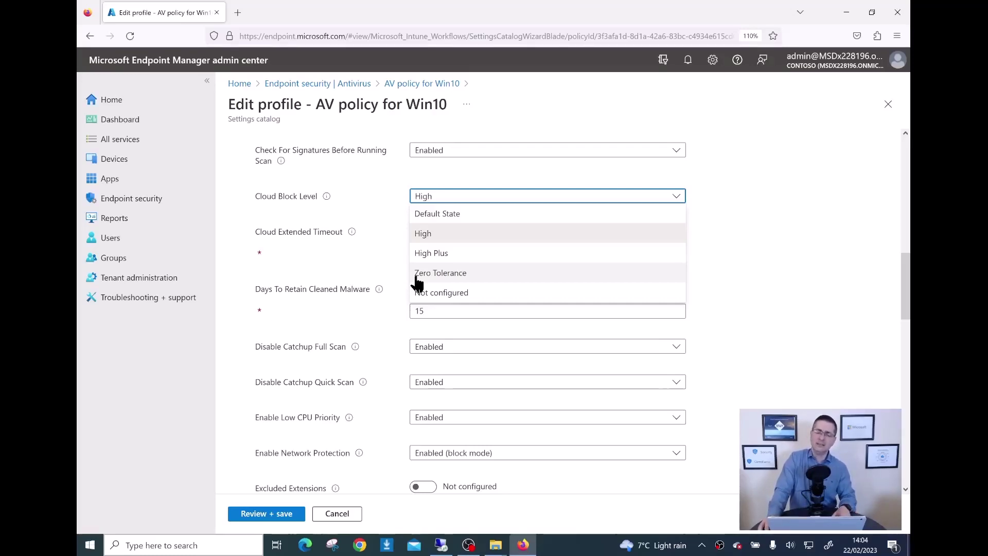
left_click(429, 239)
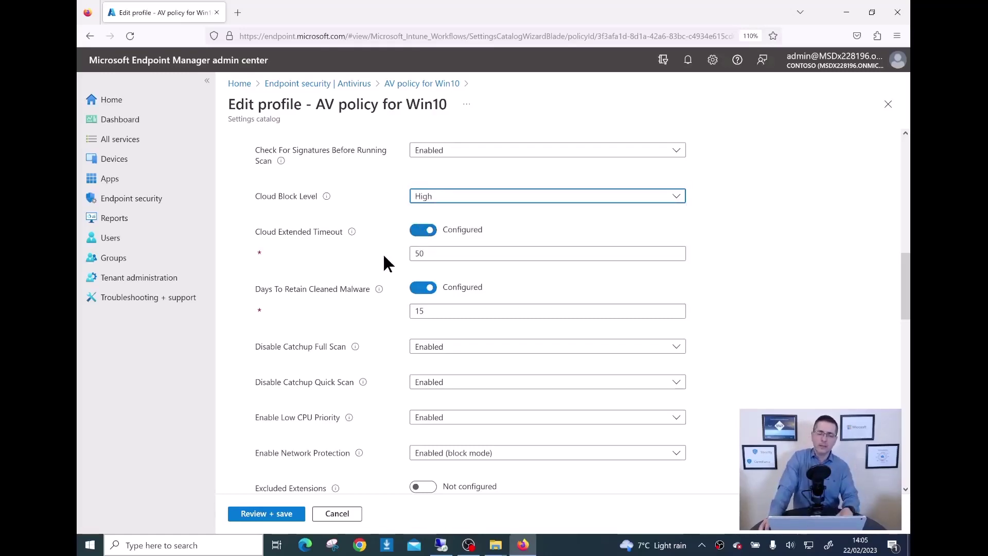
Review the settings for cleaned malware retention, catch-up scans, low CPU priority, network protection and excluded extensions, paths and processes.
scroll(383, 256, "down", 2)
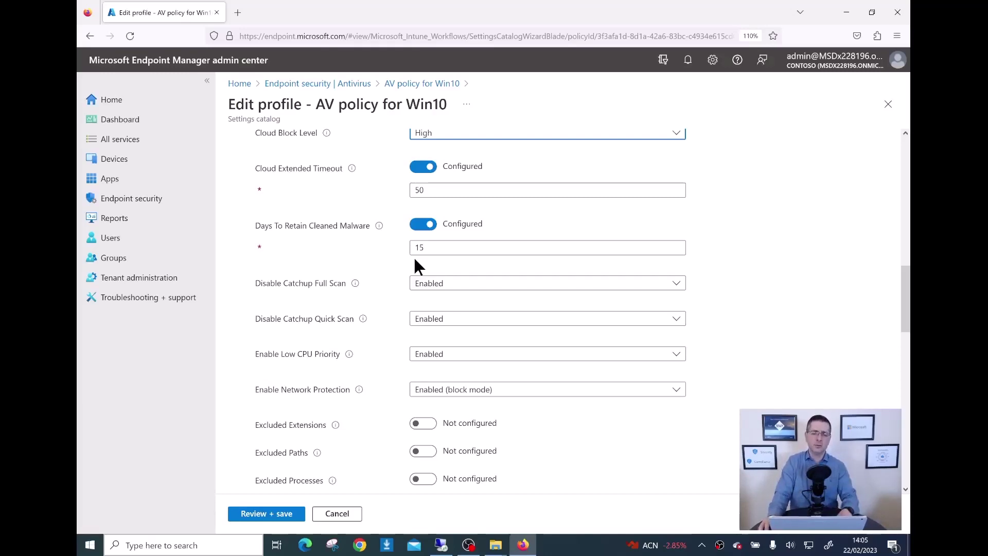
scroll(369, 288, "down", 2)
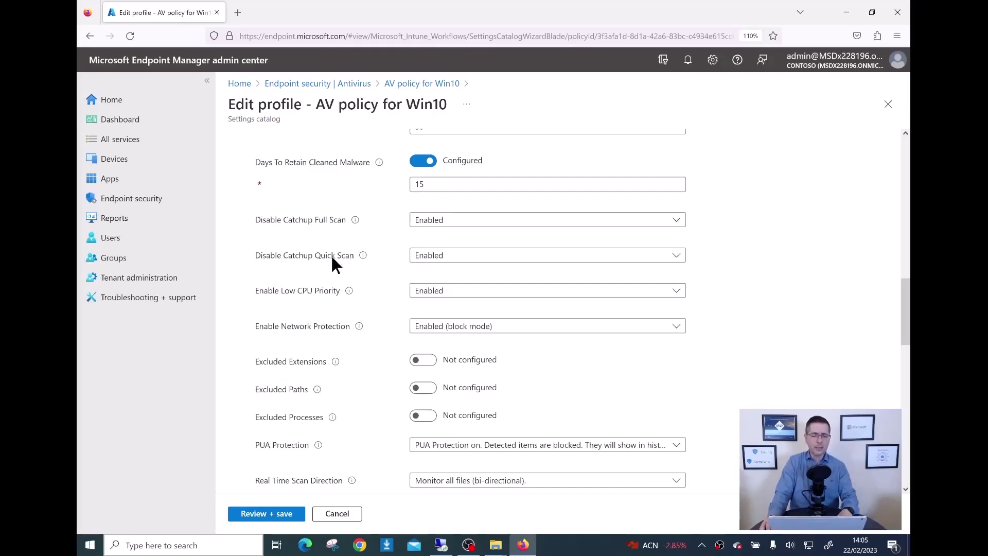
scroll(330, 260, "down", 2)
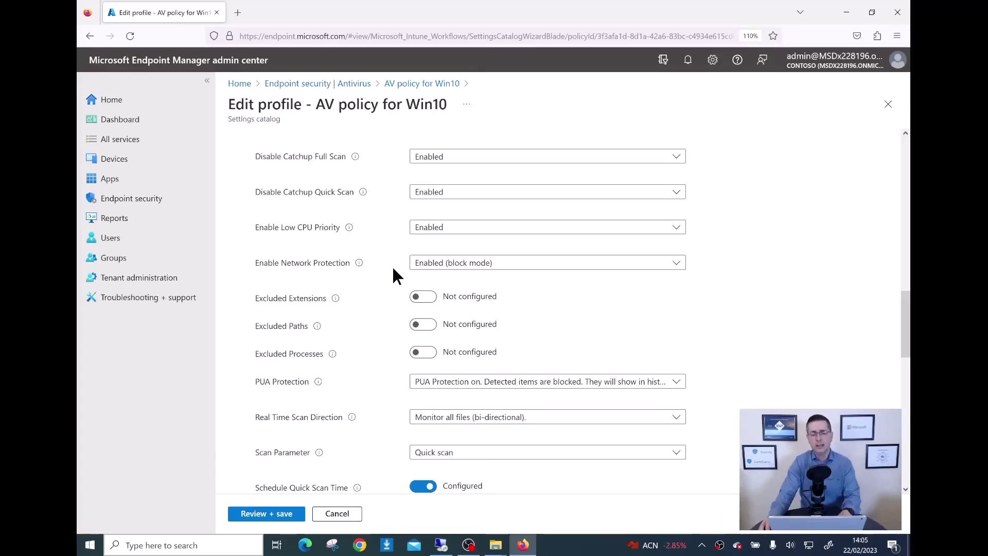
mouse_move(360, 264)
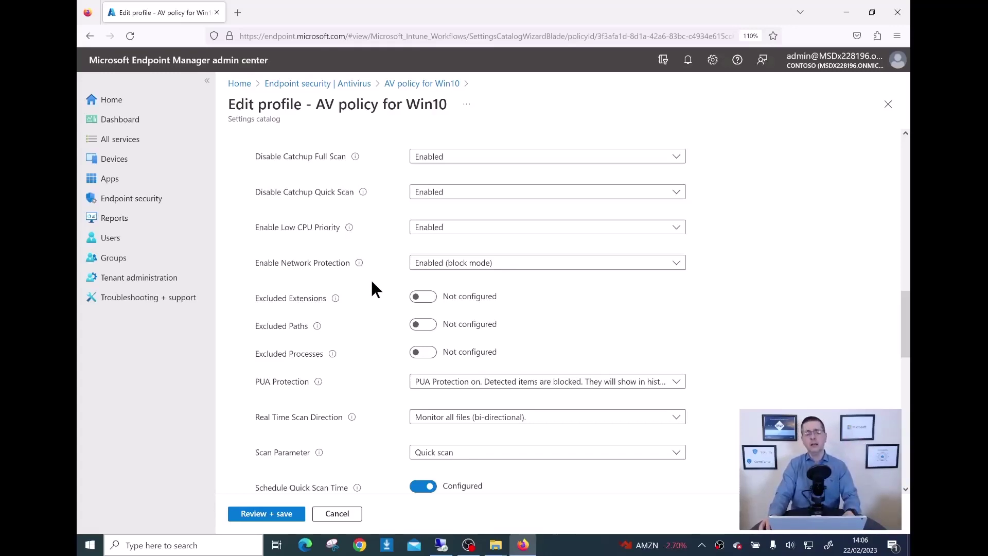
scroll(371, 284, "down", 2)
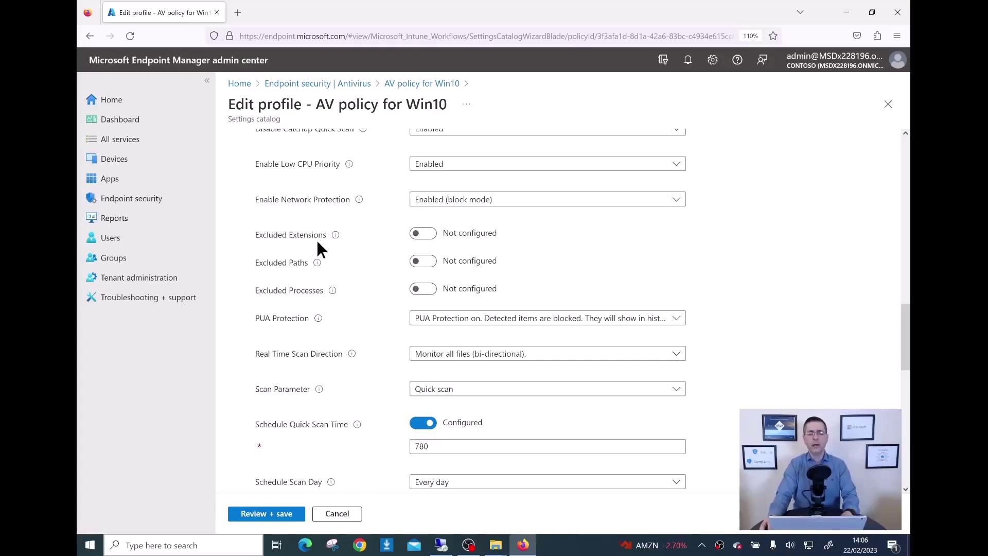
mouse_move(344, 246)
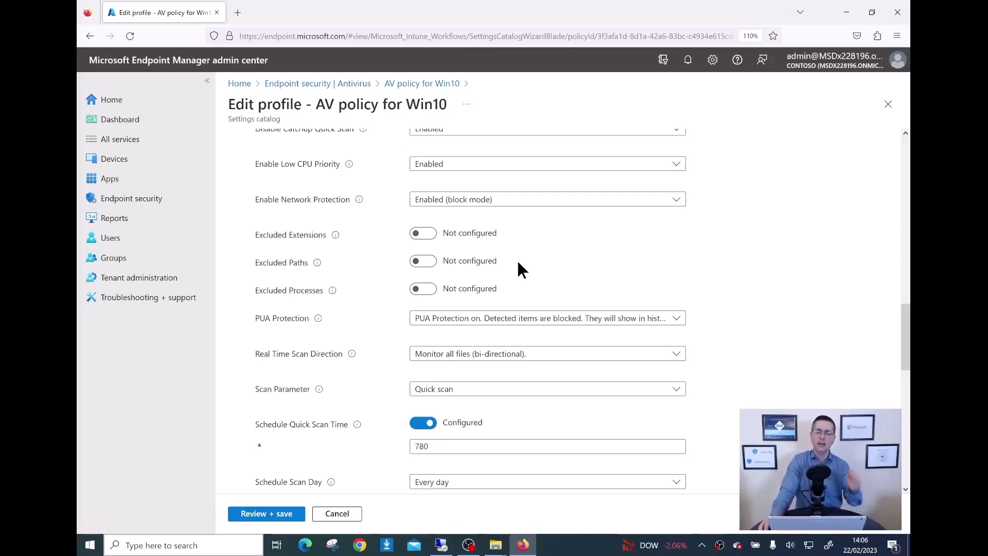
Keep PUA Protection on with detected items blocked, and choose "Monitor all files (bi-directional)." as the Real Time Scan Direction.
scroll(519, 264, "down", 2)
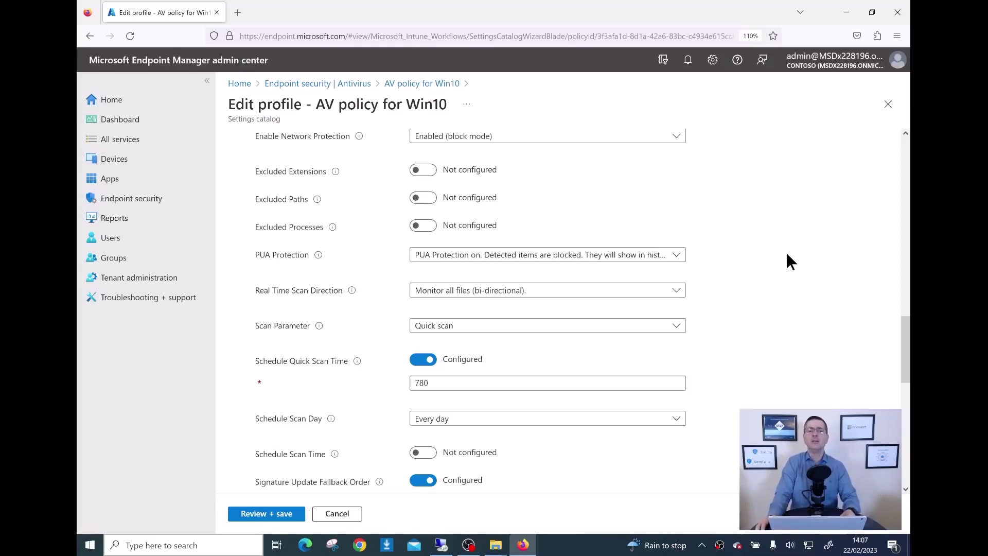
left_click(480, 257)
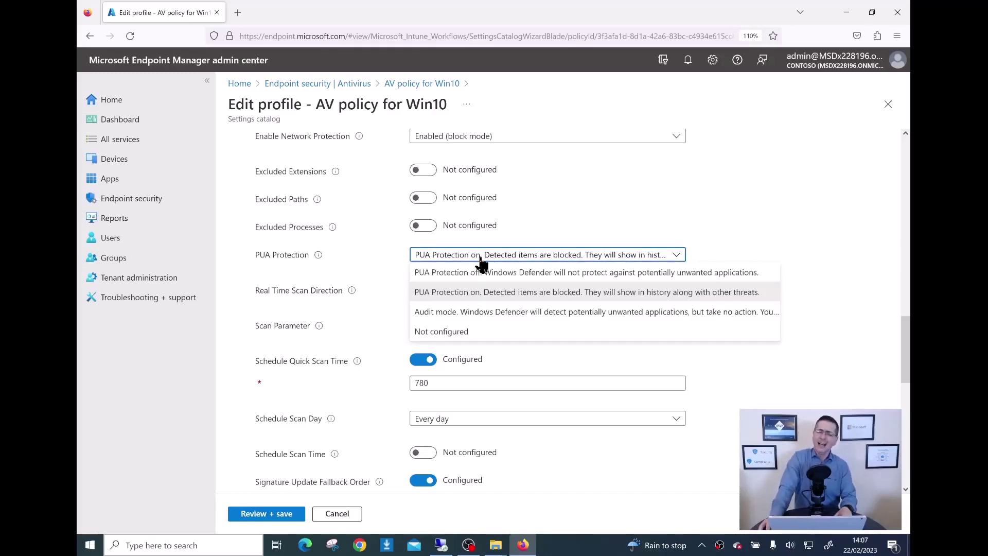
left_click(487, 293)
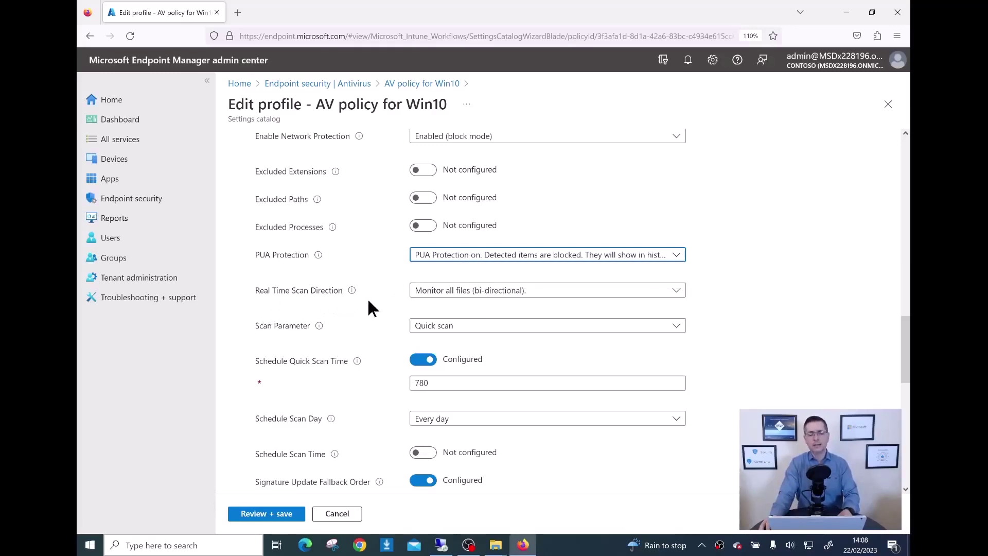
left_click(515, 293)
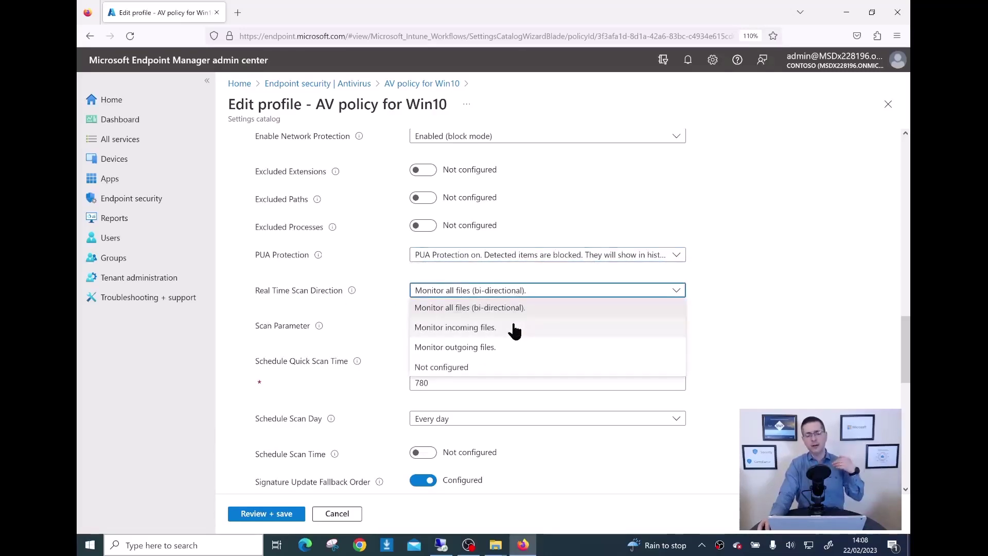
left_click(515, 307)
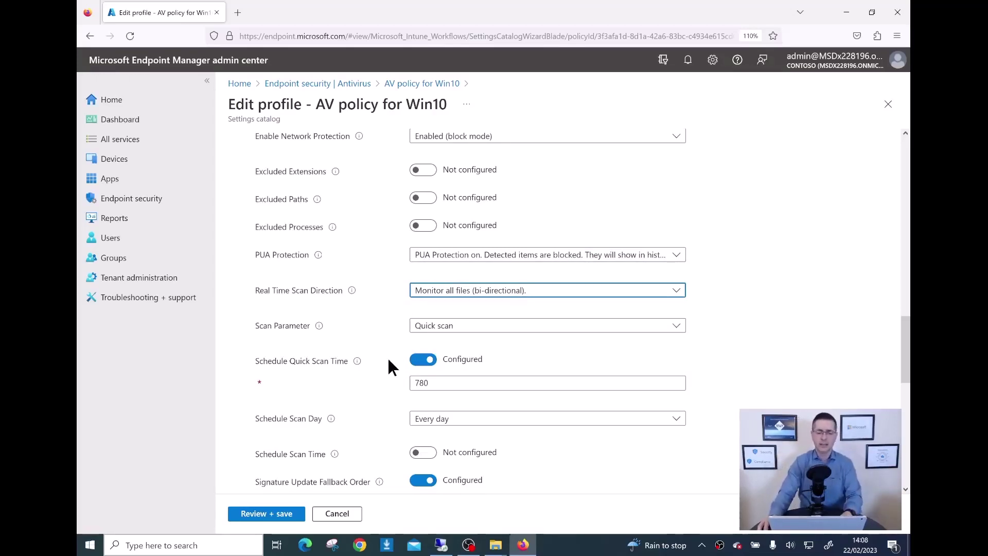
Inspect the Scan Parameter options and choose Quick scan.
scroll(446, 317, "down", 1)
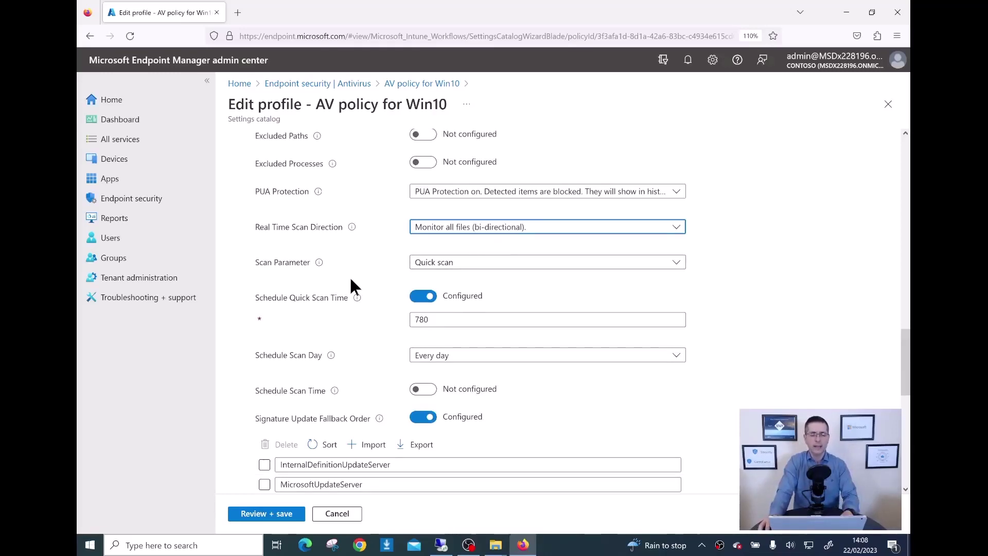
left_click(467, 264)
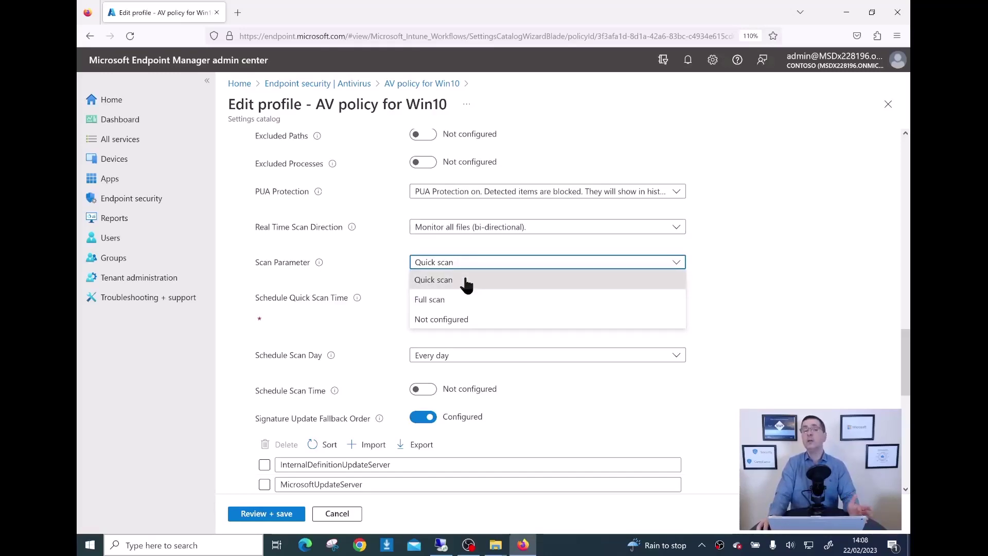
left_click(466, 281)
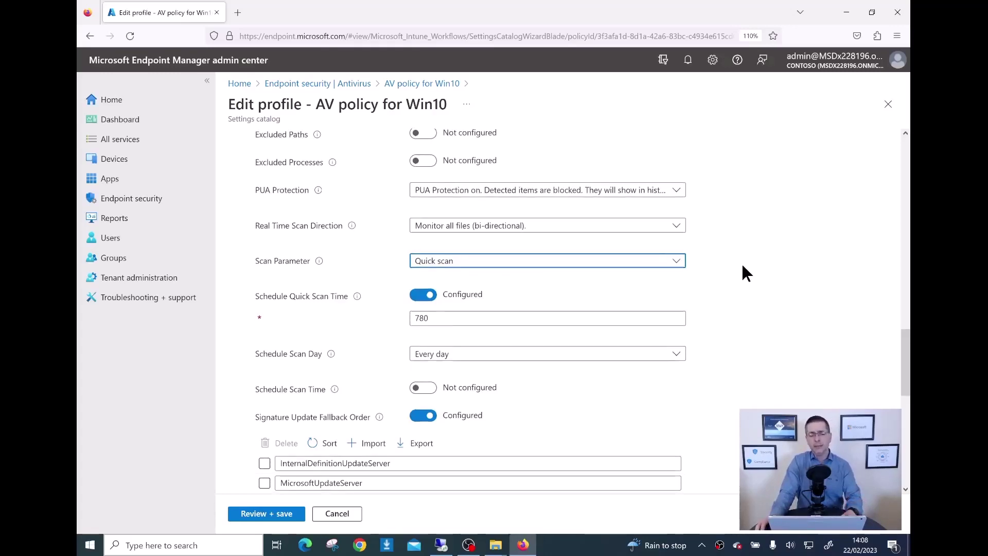
Read the Schedule Quick Scan Time description and examine the configured time value.
scroll(745, 272, "down", 1)
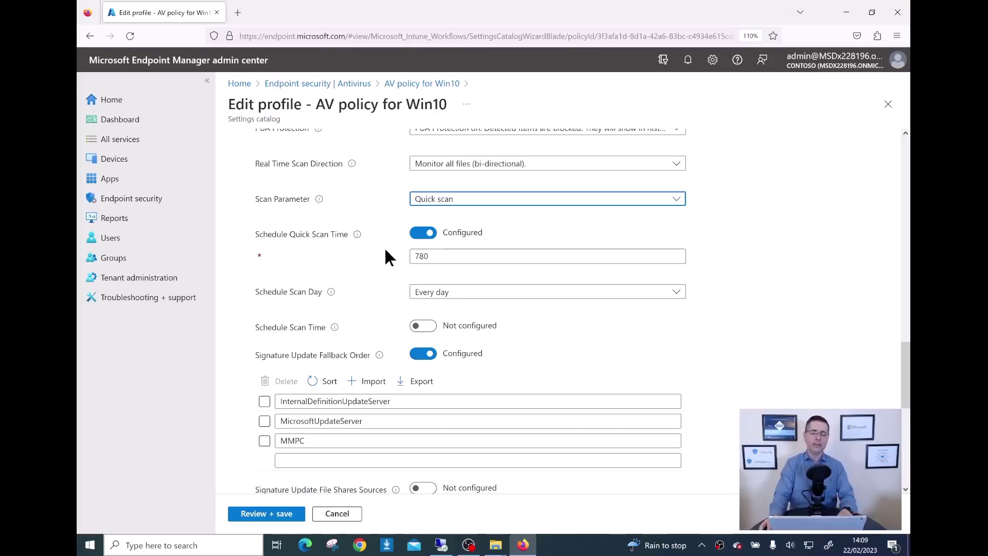
mouse_move(358, 238)
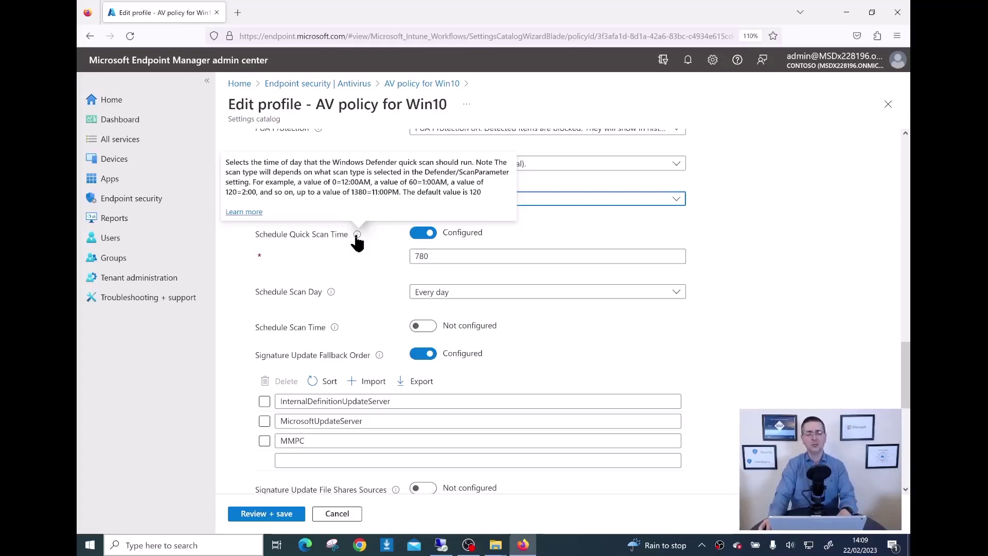
left_click(441, 256)
left_click_drag(413, 252, 430, 282)
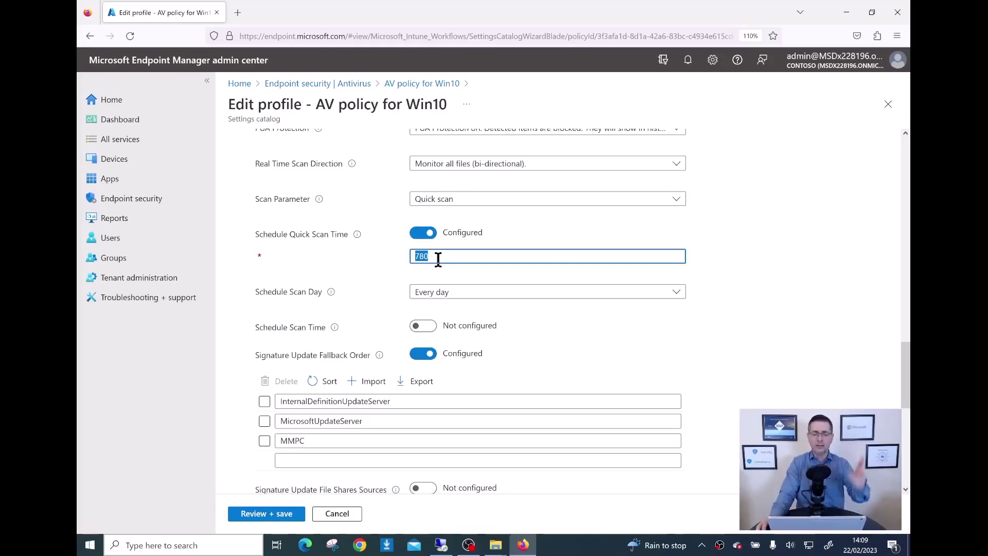
left_click(831, 335)
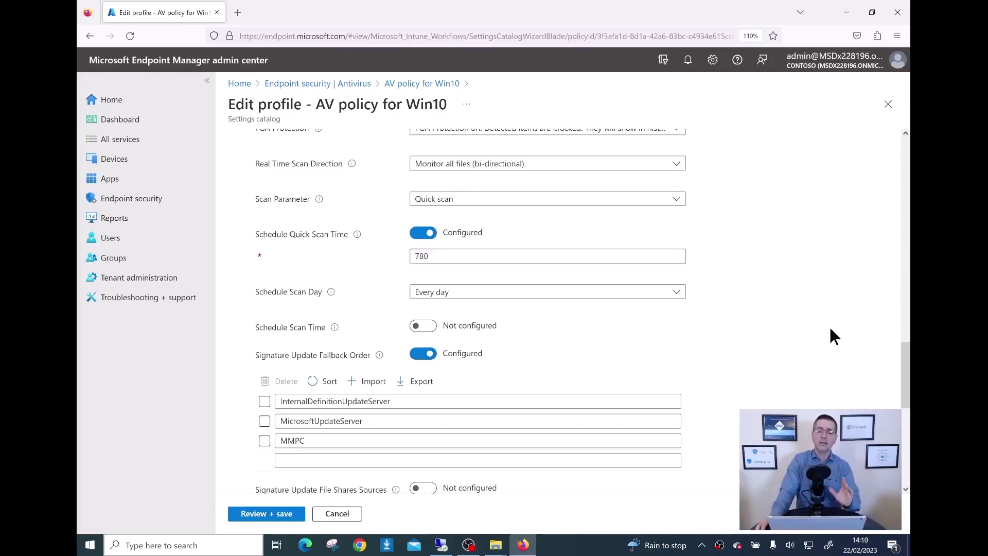
Review the scheduled scan day and the Signature Update Fallback Order entries, focusing on InternalDefinitionUpdateServer and MicrosoftUpdateServer.
scroll(830, 329, "down", 2)
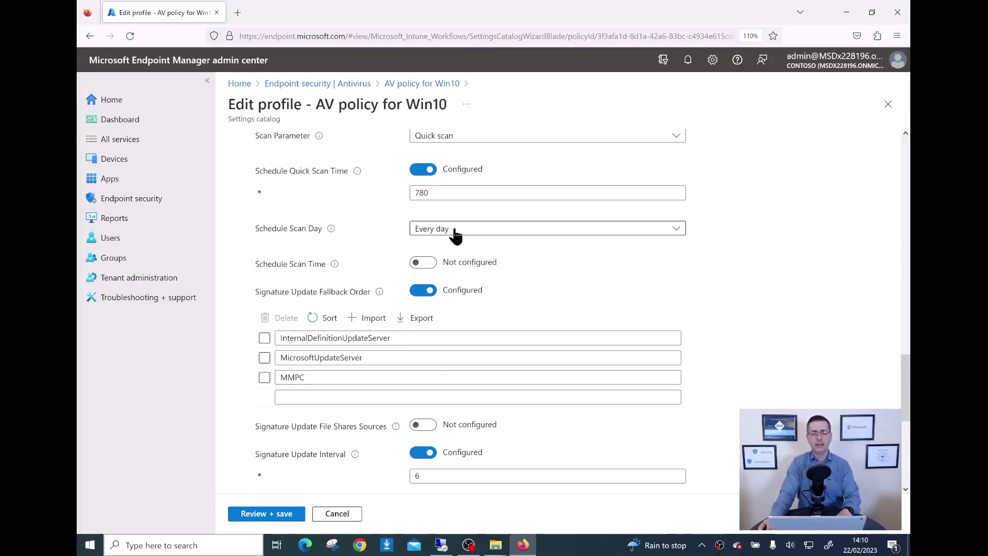
scroll(758, 295, "down", 2)
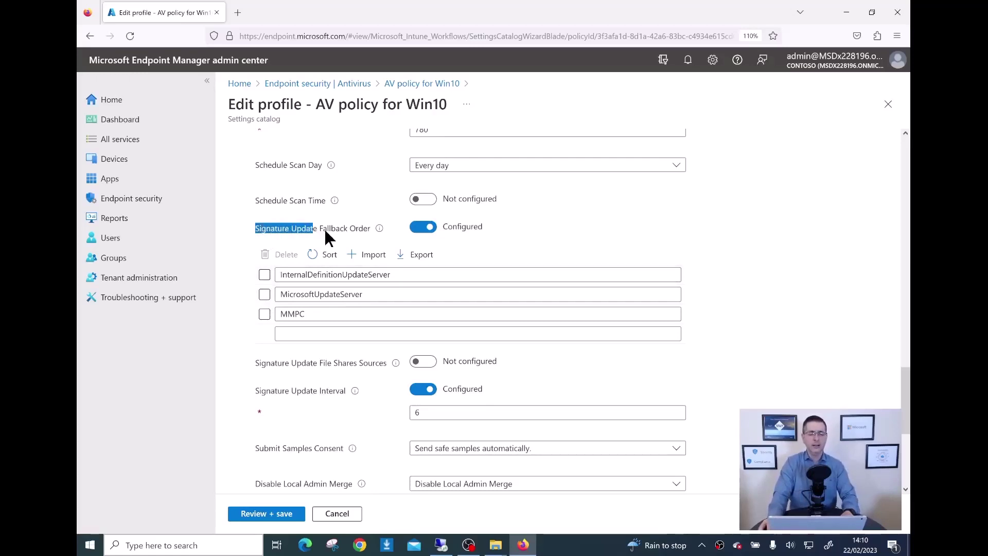
mouse_move(324, 229)
left_mouse_down()
mouse_move(342, 227)
mouse_move(315, 232)
left_mouse_up()
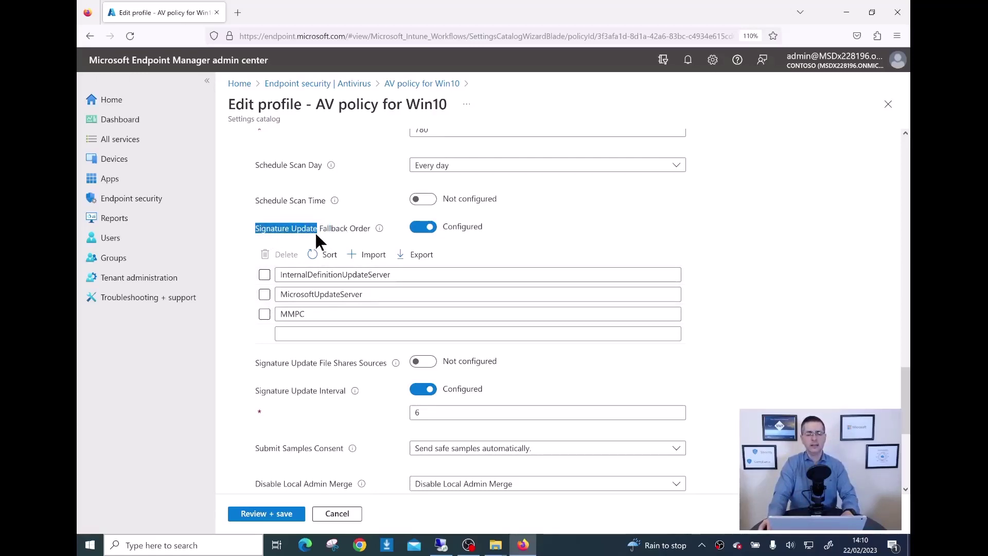
left_click(771, 260)
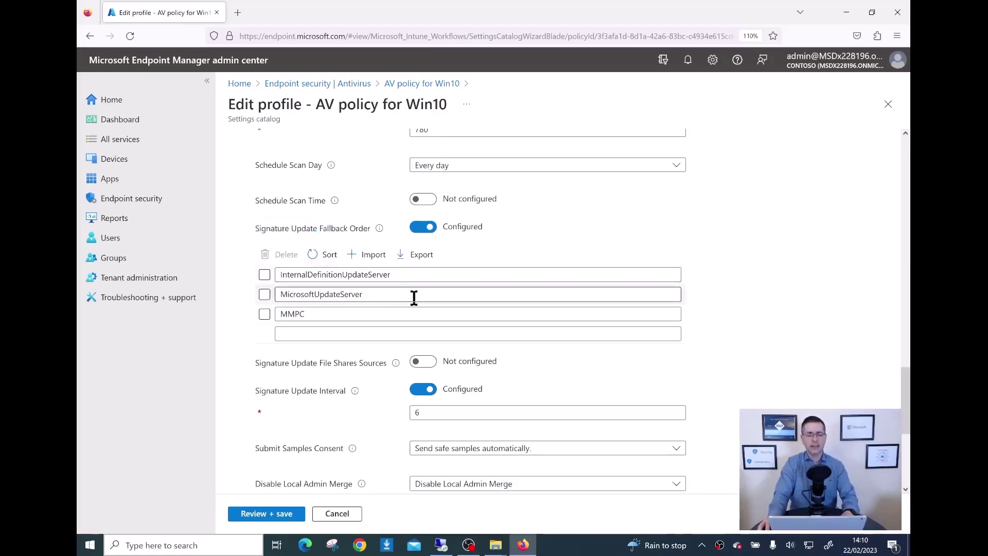
left_click(378, 294)
key("ctrl+a")
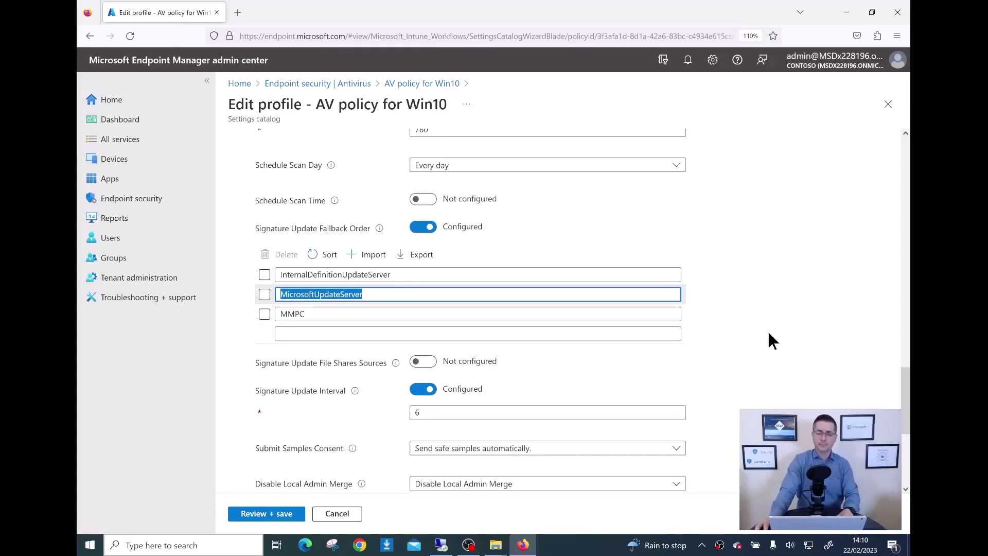
left_click(768, 333)
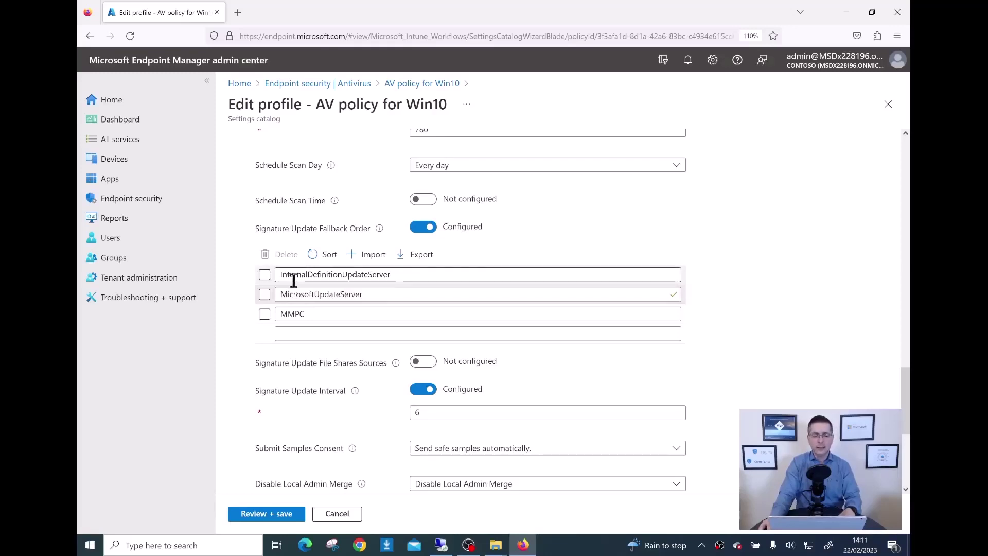
left_click(412, 274)
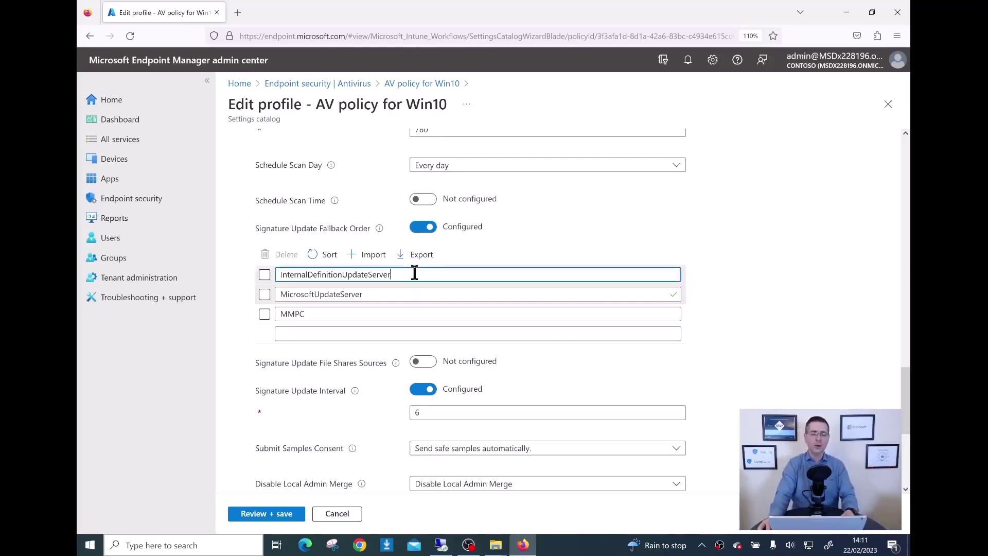
left_click_drag(389, 274, 265, 273)
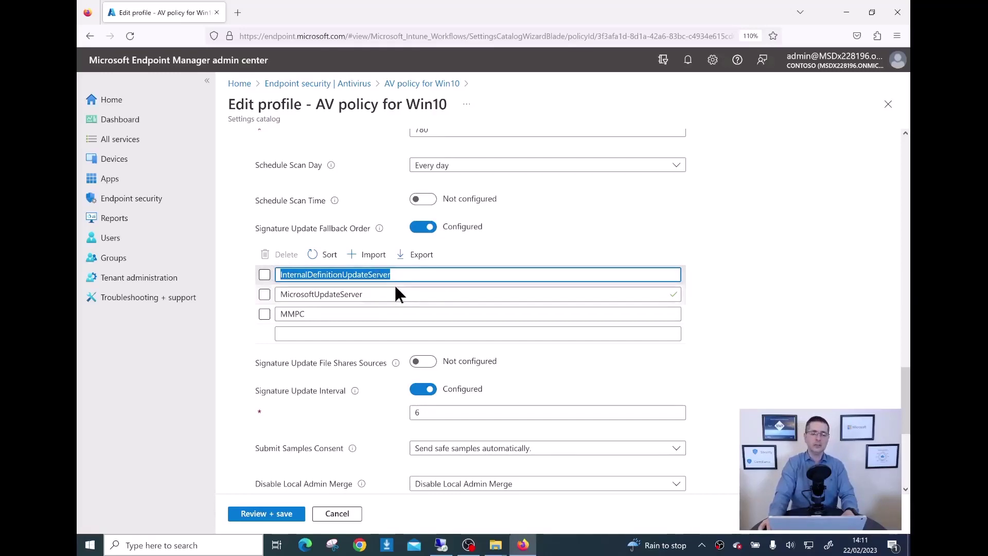
left_click_drag(363, 294, 250, 292)
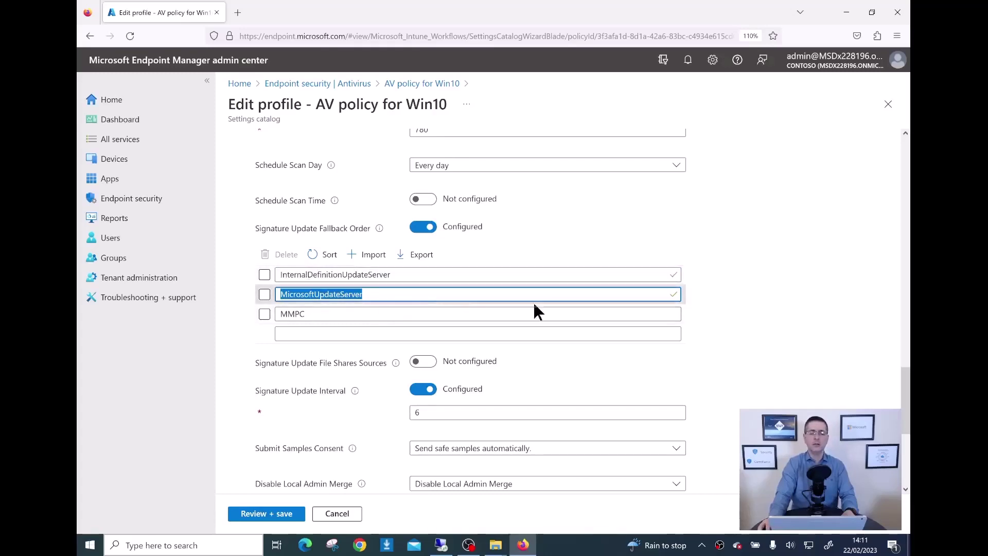
left_click(846, 336)
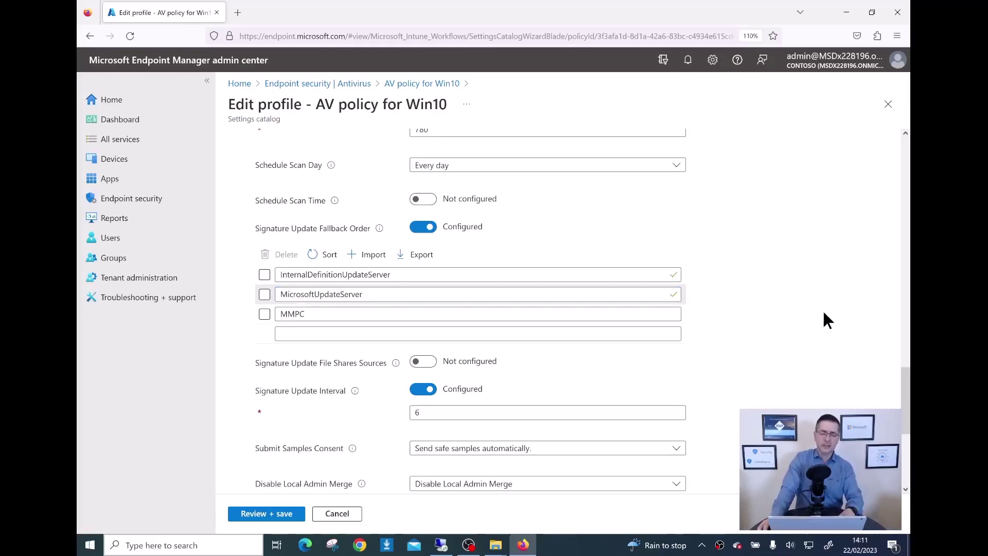
Examine the configured Signature Update Interval value.
scroll(823, 312, "down", 2)
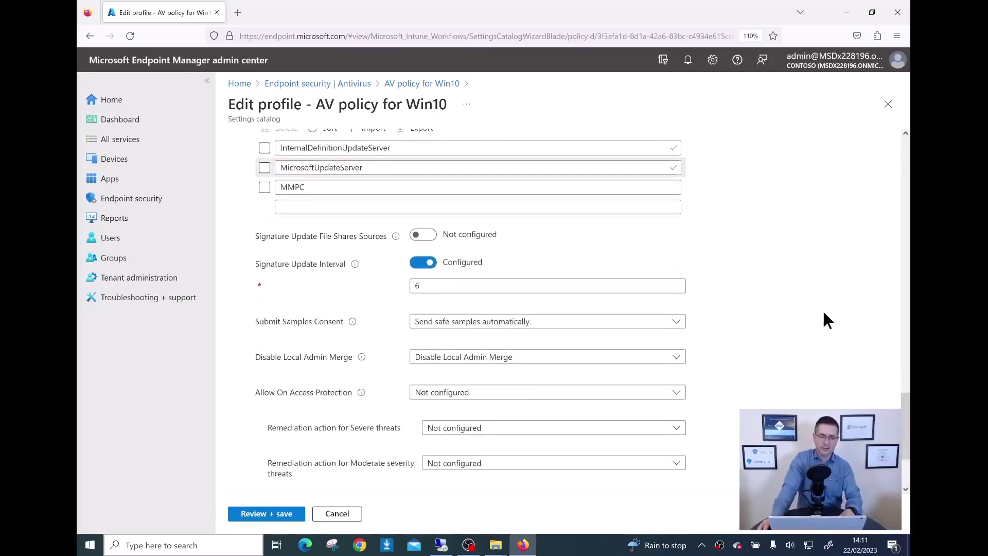
scroll(822, 308, "down", 1)
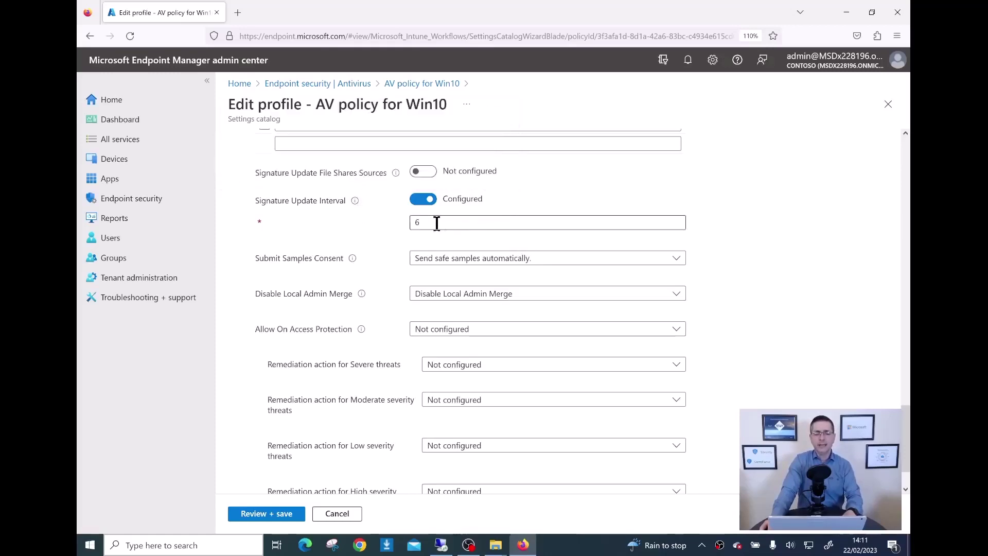
left_click_drag(436, 222, 408, 221)
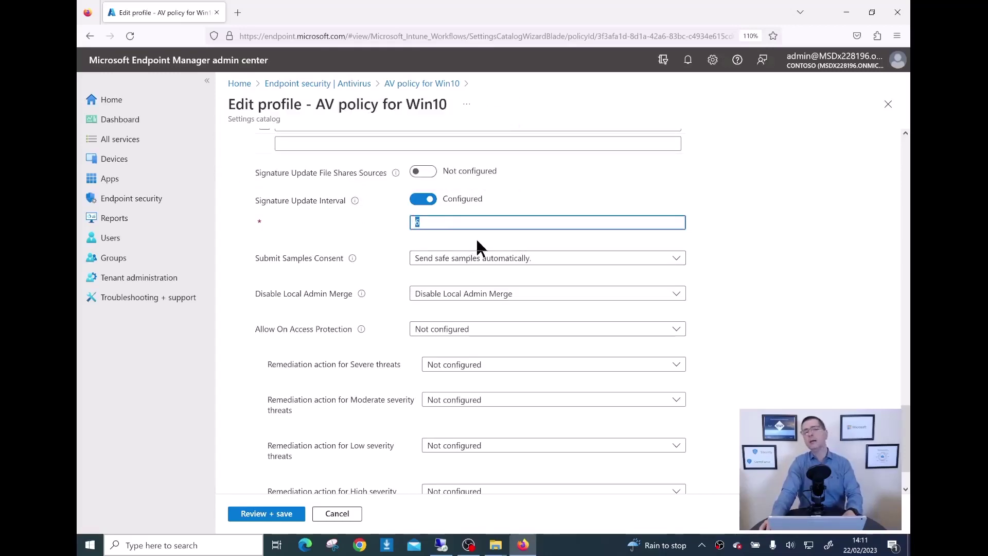
left_click(438, 223)
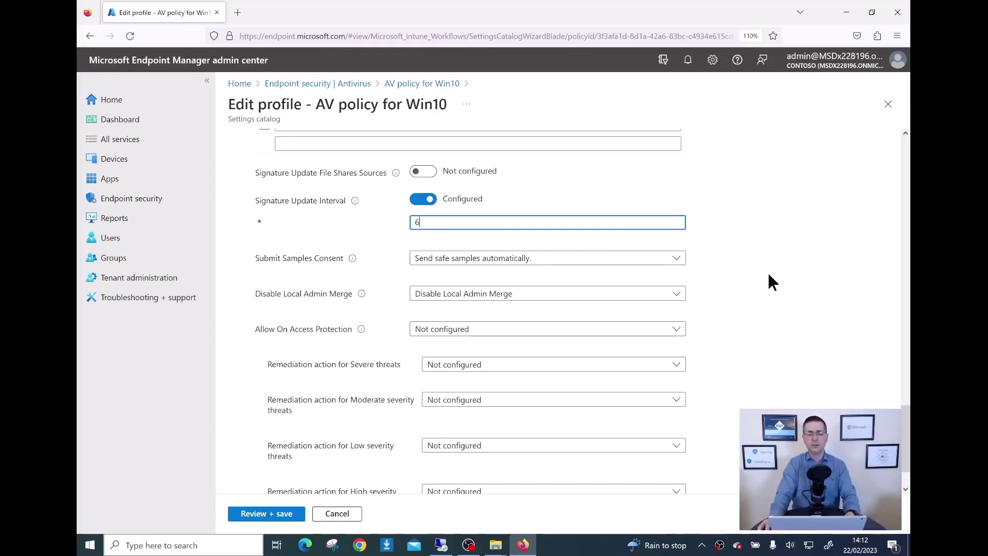
Inspect the Submit Samples Consent options without changing the current selection.
scroll(768, 274, "down", 2)
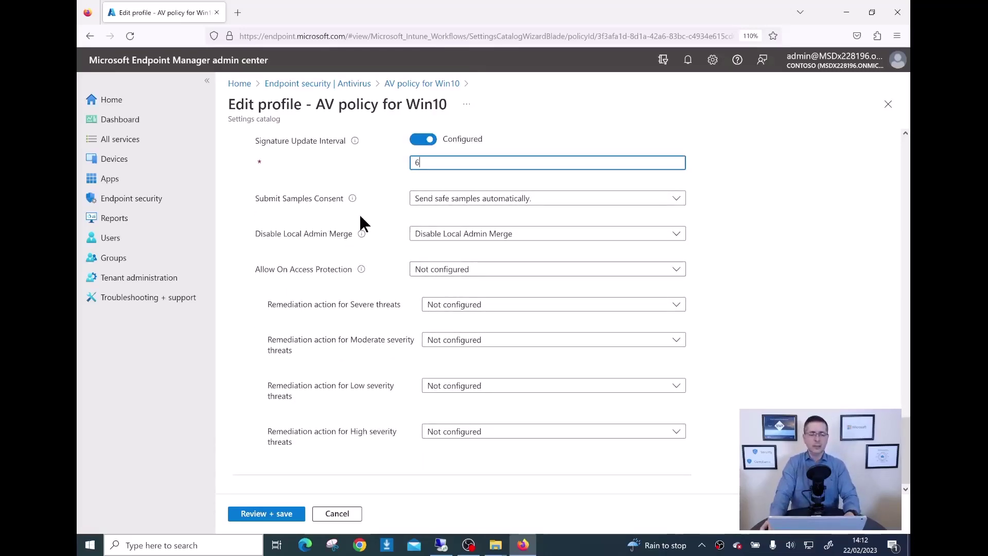
left_click(514, 204)
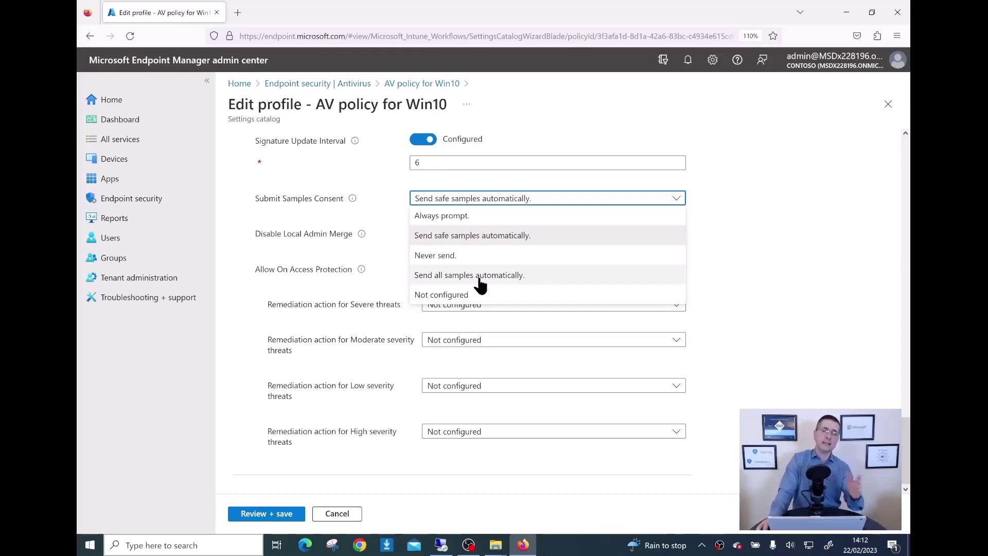
left_click(706, 224)
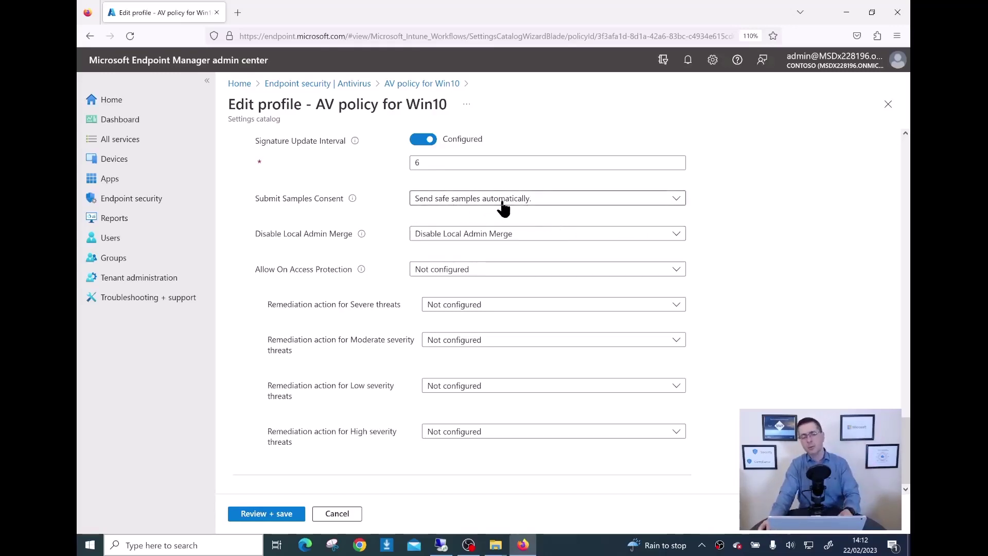
mouse_move(353, 205)
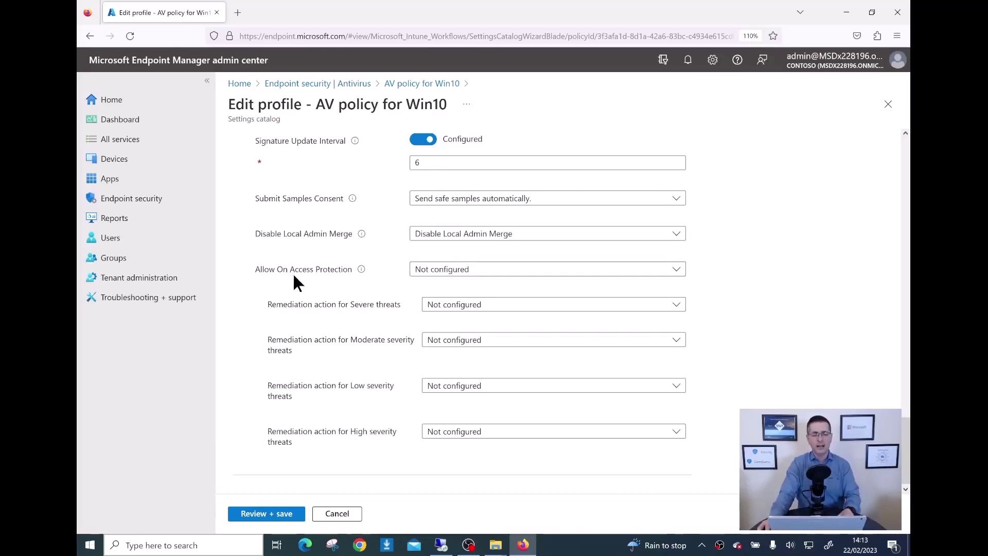
Inspect the available options for Allow On Access Protection and the remediation action for severe threats, leaving both unchanged.
left_click(446, 271)
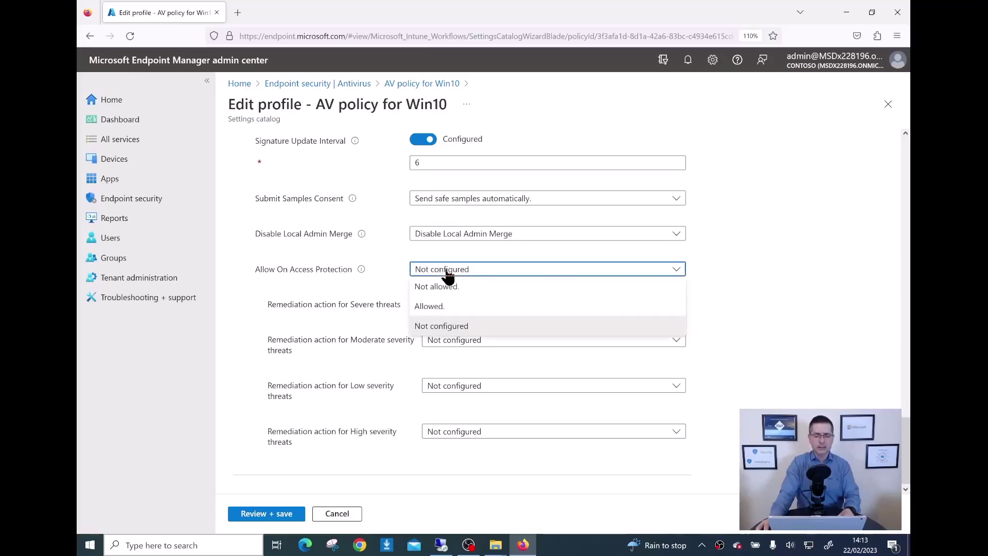
left_click(768, 318)
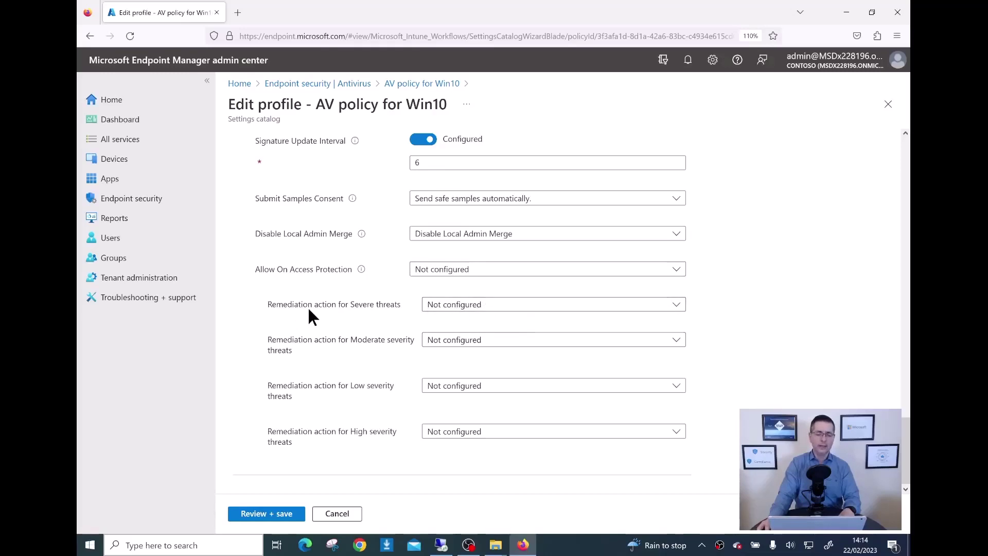
left_click(474, 307)
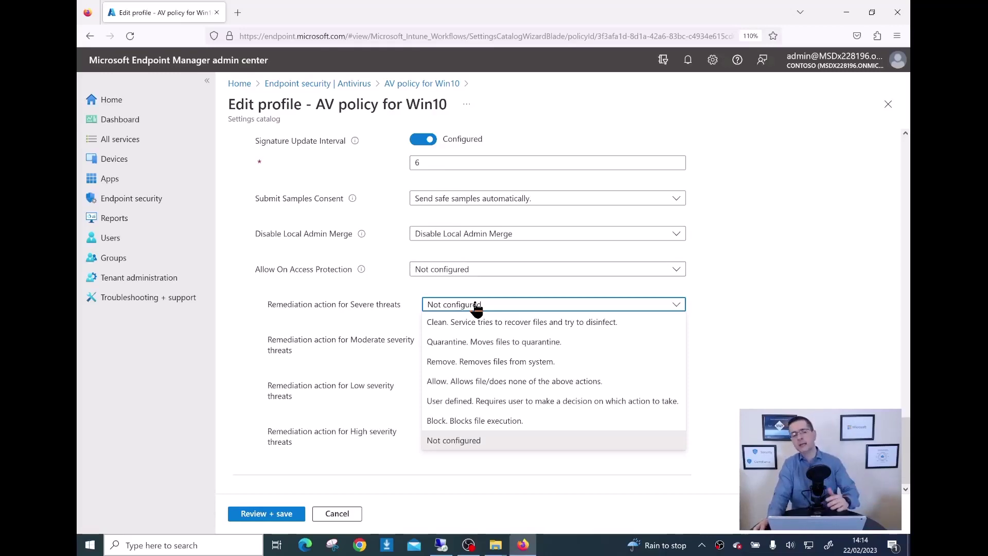
left_click(719, 360)
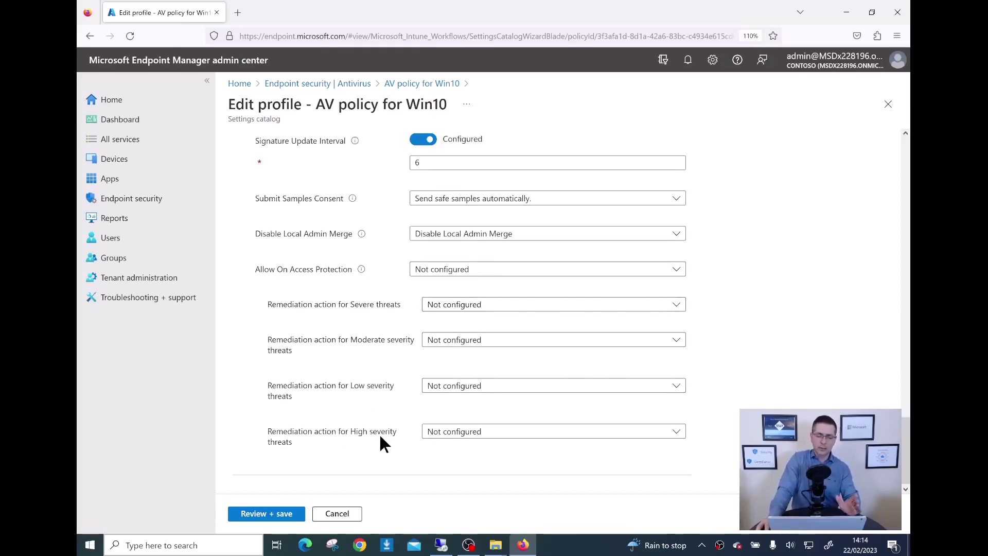
Set the remediation action to Quarantine for low, moderate and high severity threats, and to Remove for severe threats.
left_click(453, 394)
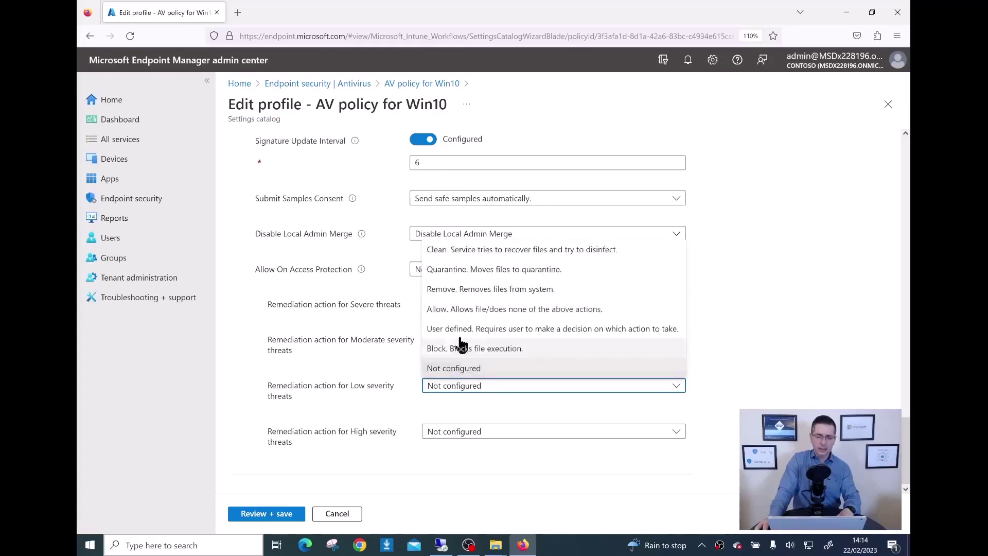
left_click(476, 273)
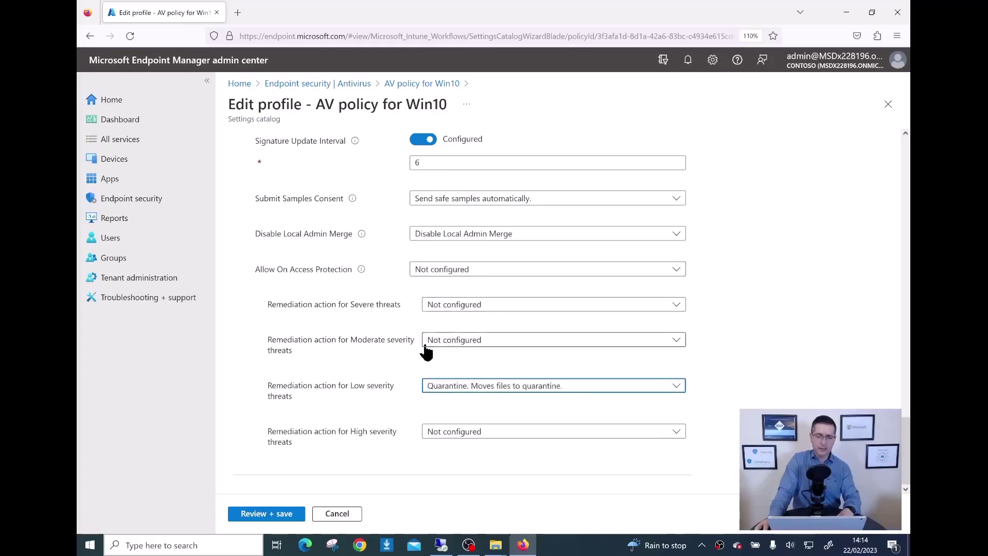
left_click(439, 340)
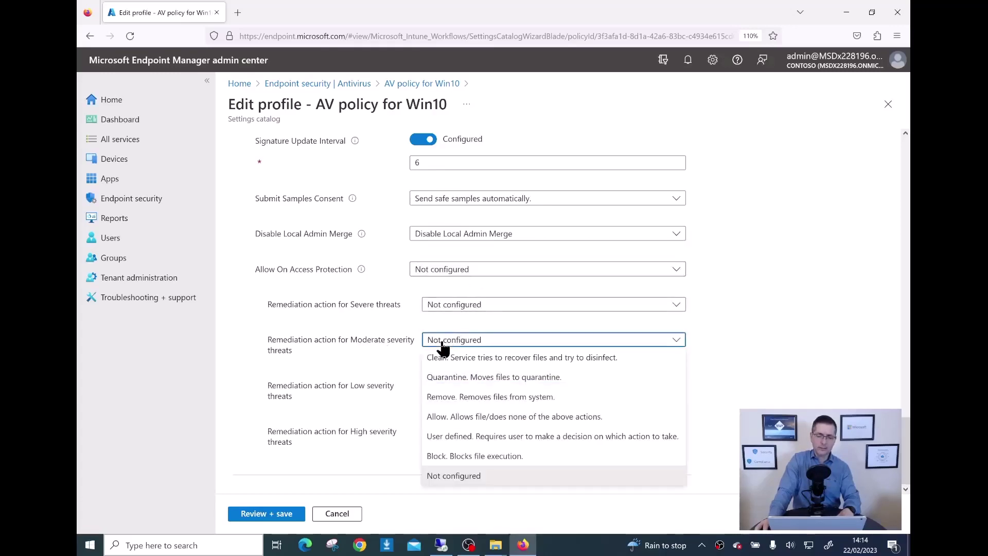
left_click(458, 385)
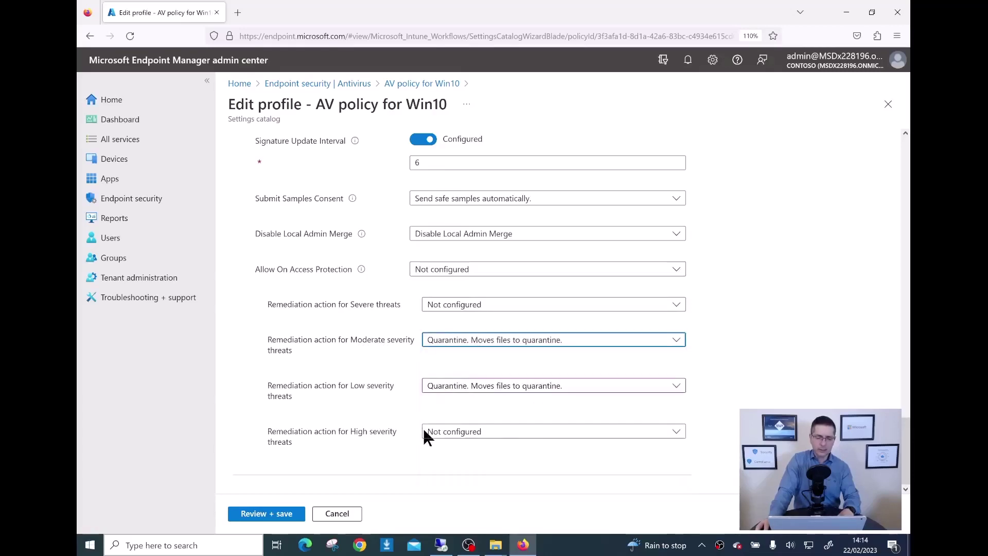
left_click(446, 436)
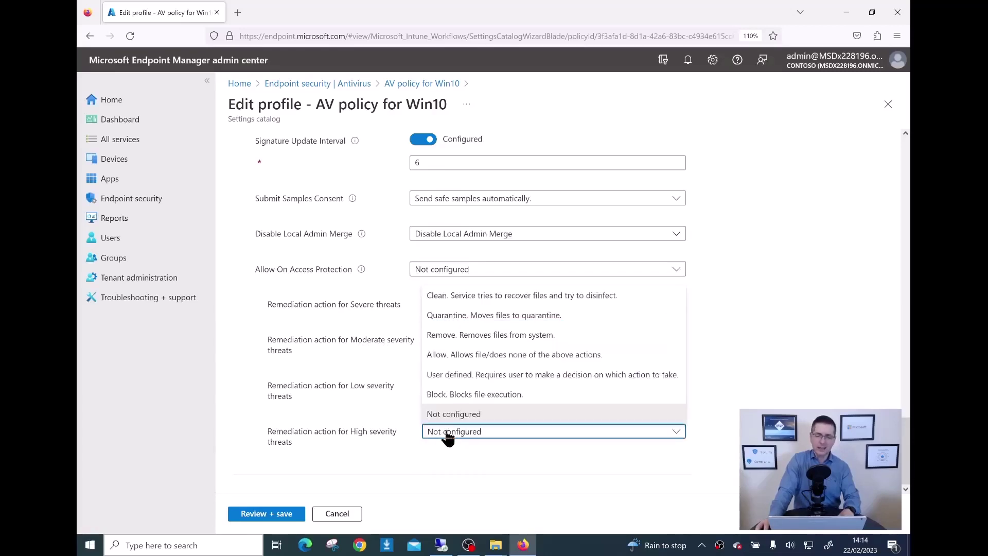
left_click(471, 317)
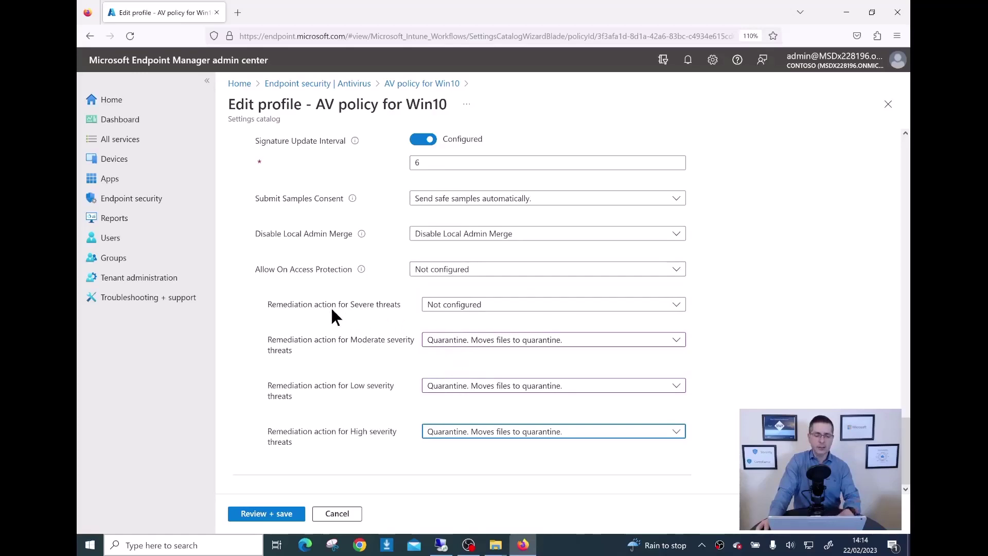
left_click(446, 307)
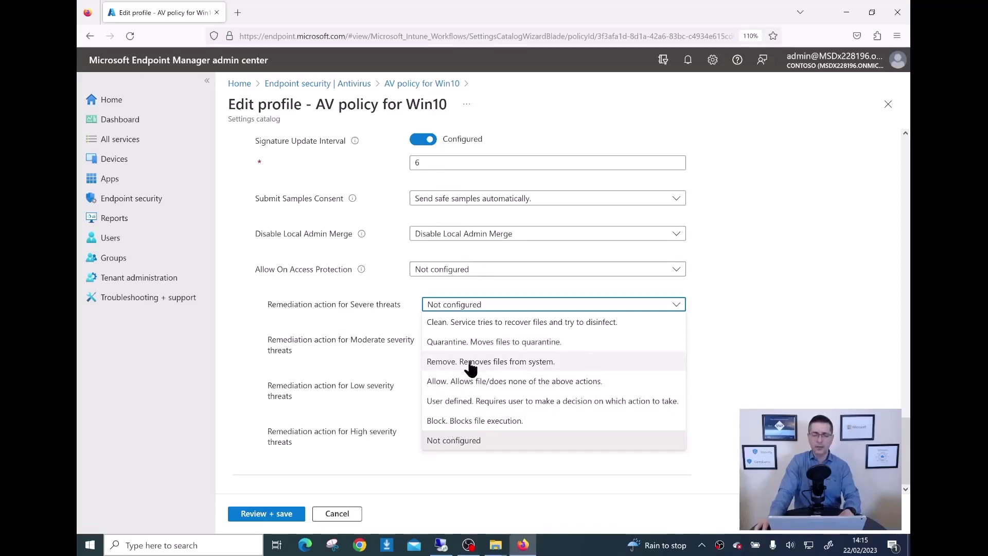
key("Escape")
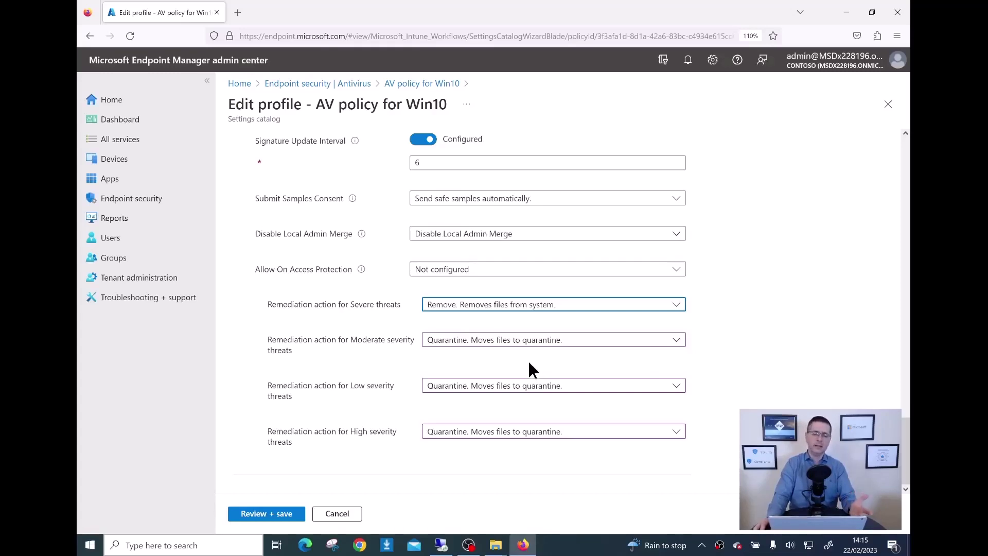
Try Block as the remediation action for high severity threats and set it back to Quarantine.
left_click(462, 435)
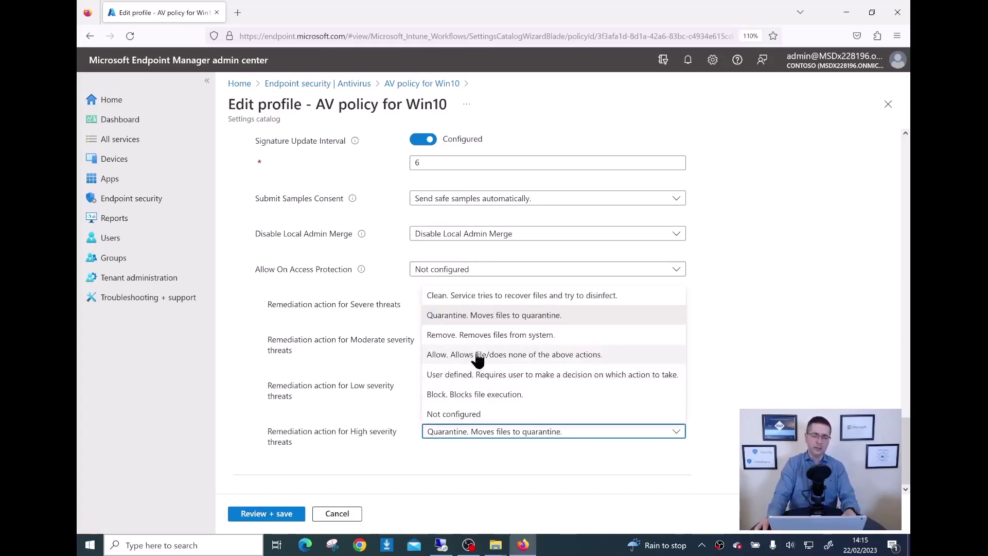
left_click(483, 394)
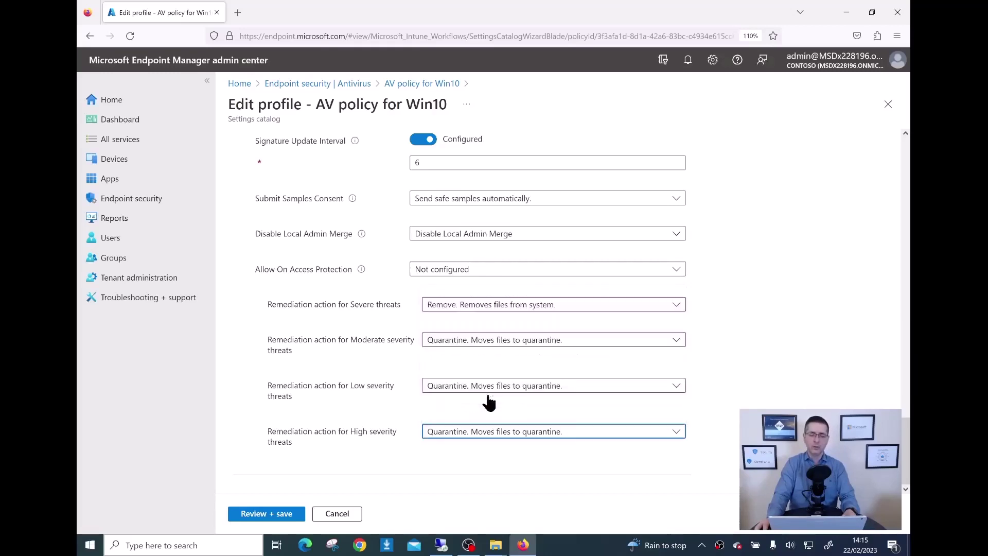
left_click(480, 434)
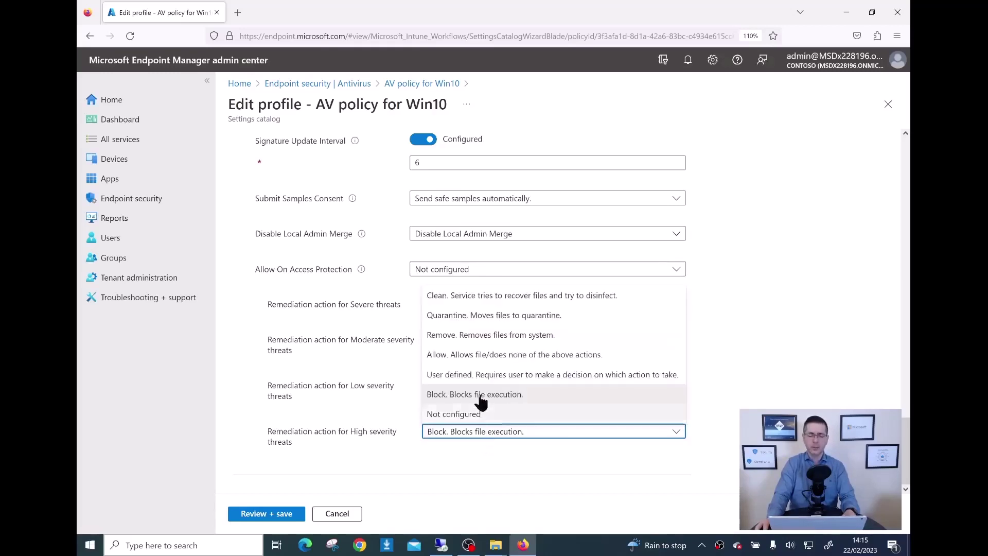
left_click(496, 315)
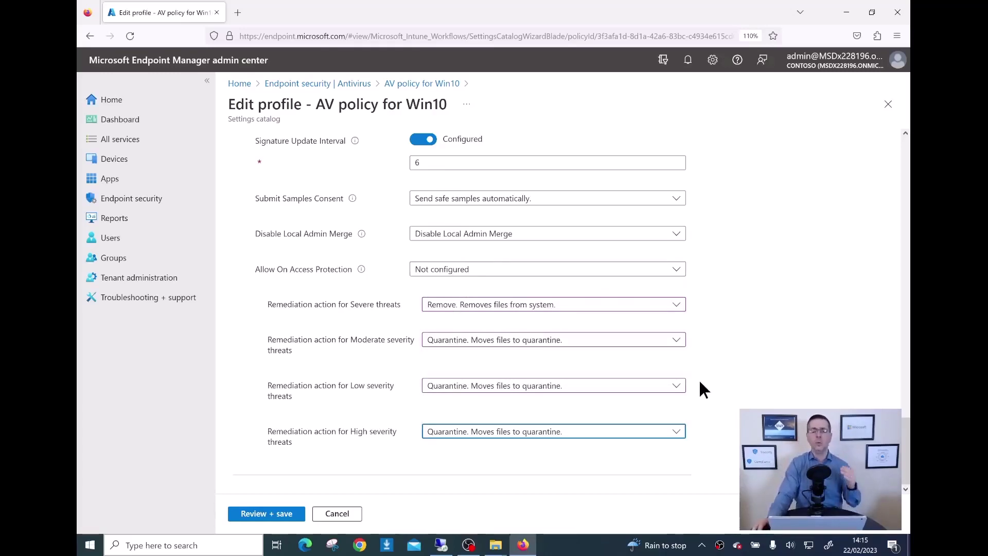
Review and save the edited AV policy for Win10, and return to the list of AV policies in Endpoint security.
scroll(739, 374, "up", 1)
scroll(740, 375, "up", 20)
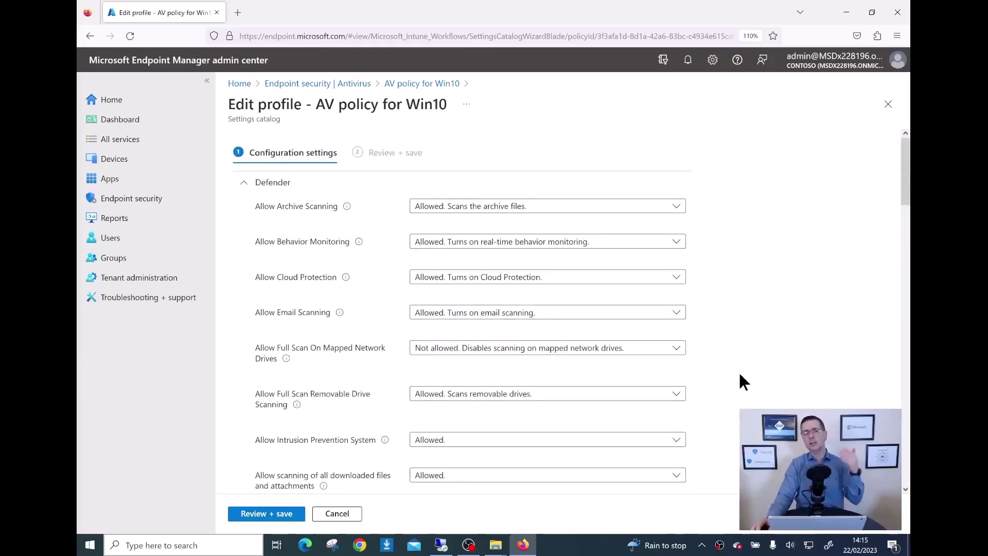
scroll(739, 374, "down", 2)
scroll(741, 377, "down", 20)
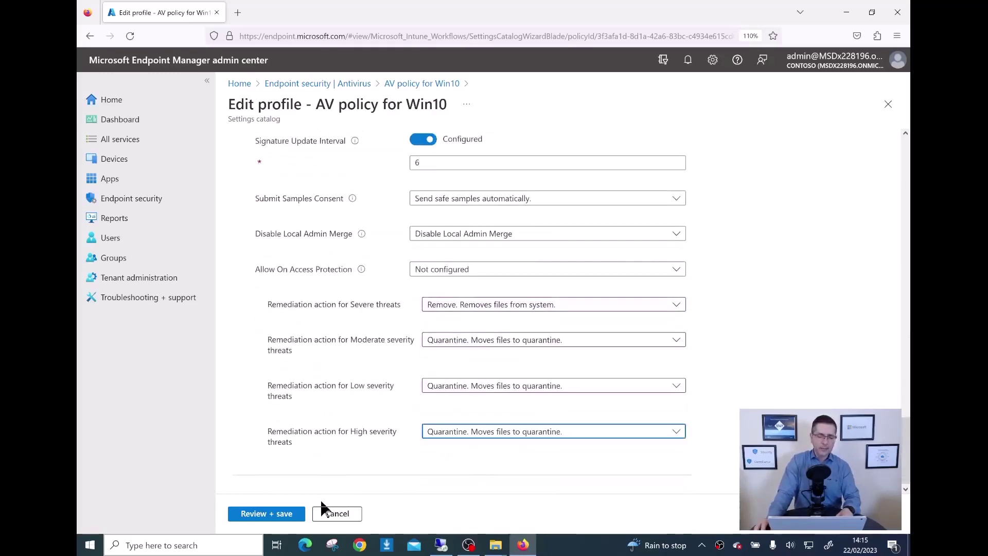
left_click(266, 513)
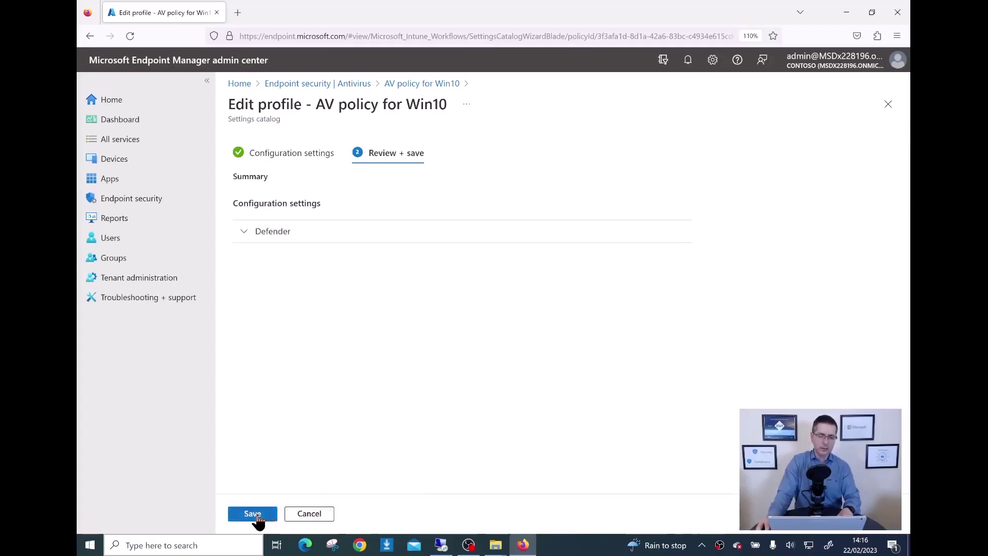
left_click(256, 515)
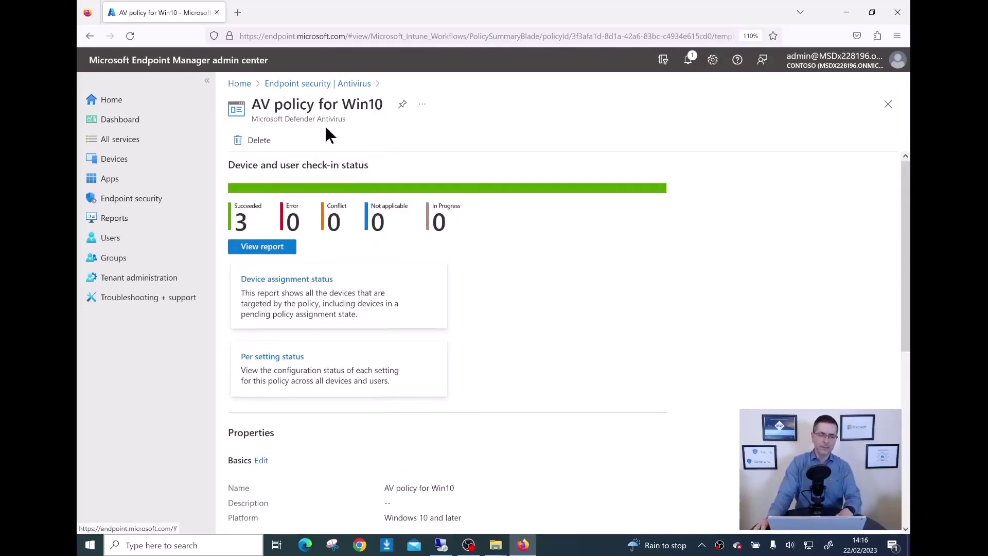
left_click(274, 85)
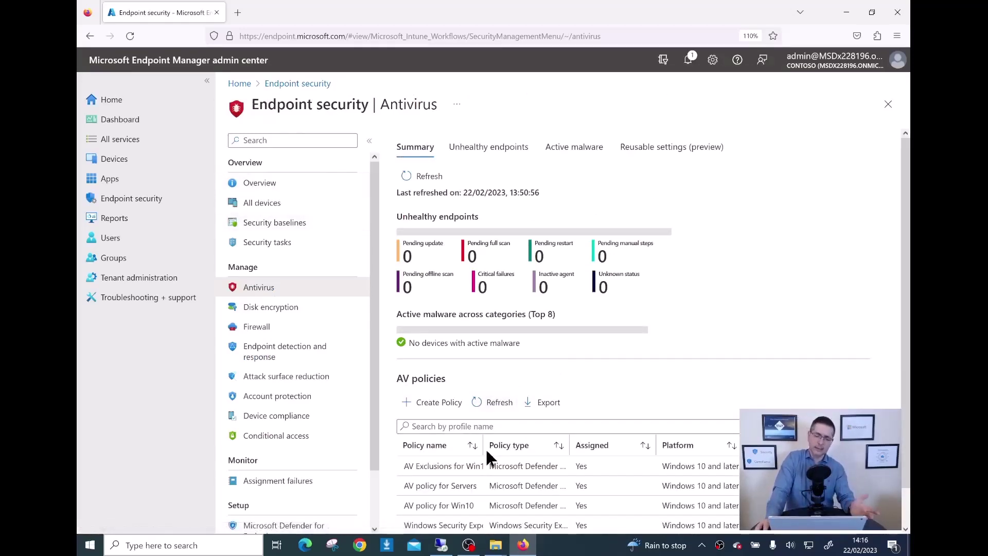
scroll(514, 432, "down", 1)
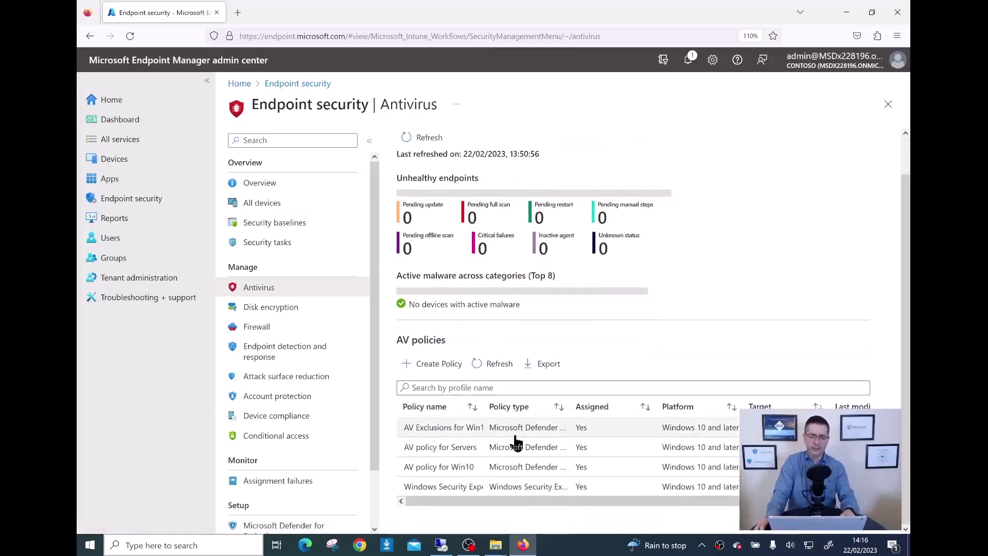
Check which antivirus profile types are offered for Windows 10, Windows 11, and Windows Server, and discard the new profile.
left_click(432, 365)
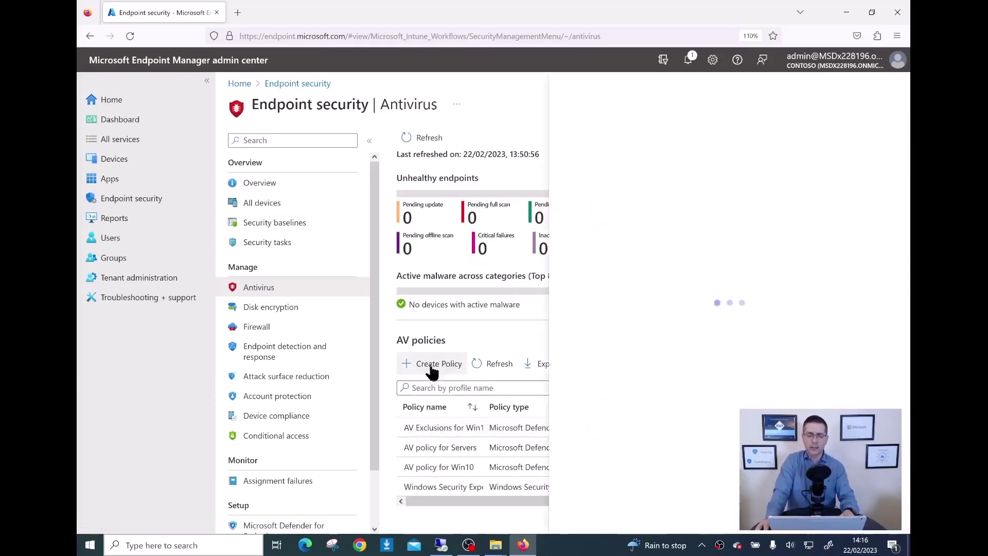
left_click(656, 156)
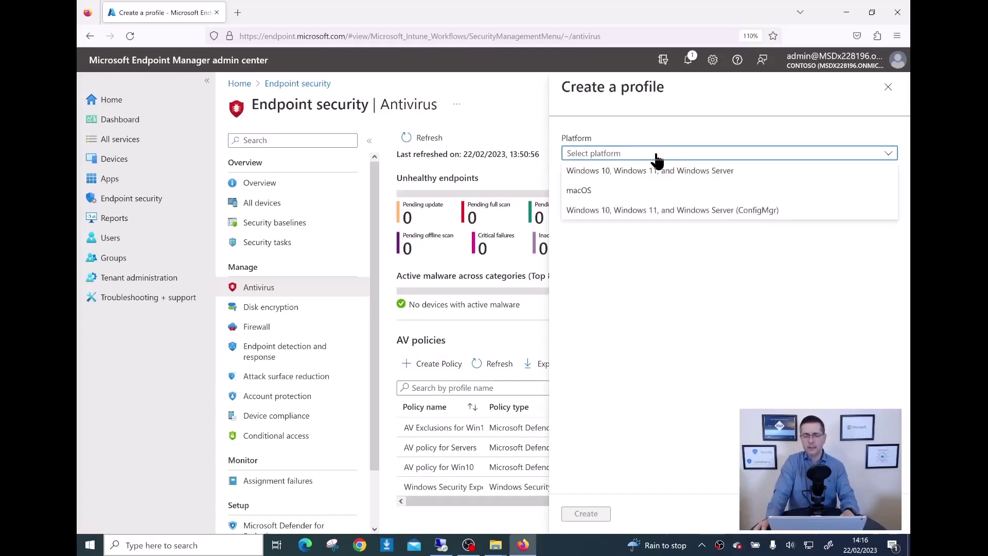
left_click(683, 173)
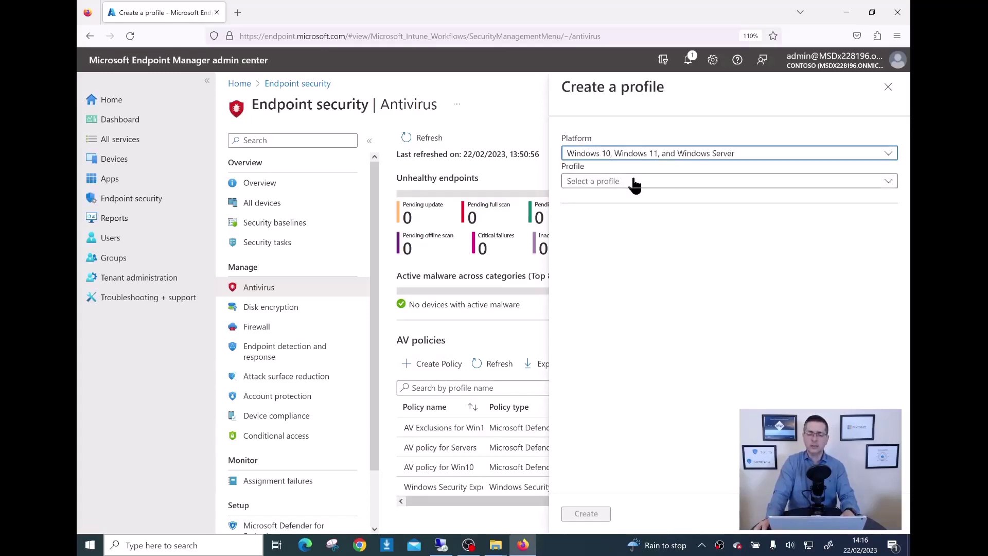
left_click(634, 182)
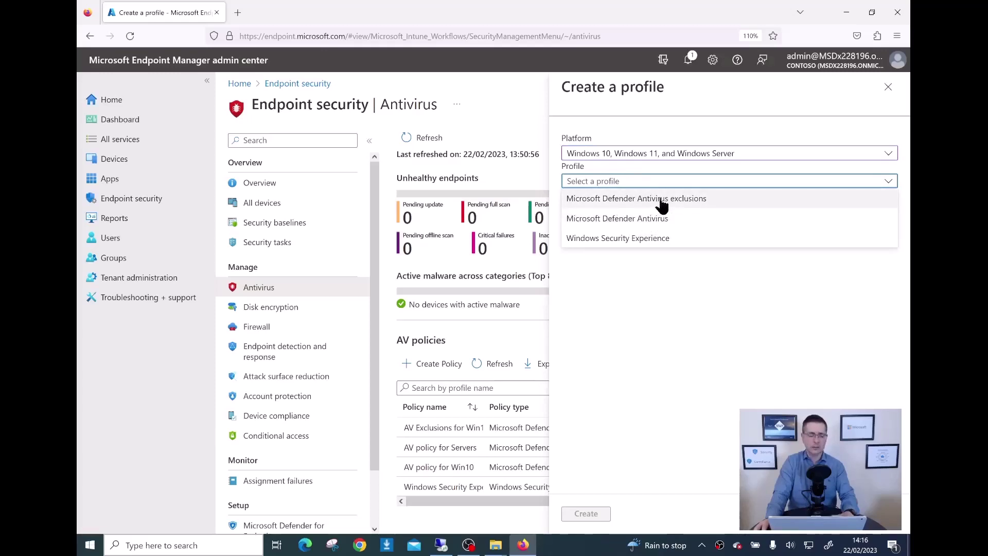
key("Escape")
left_click(888, 87)
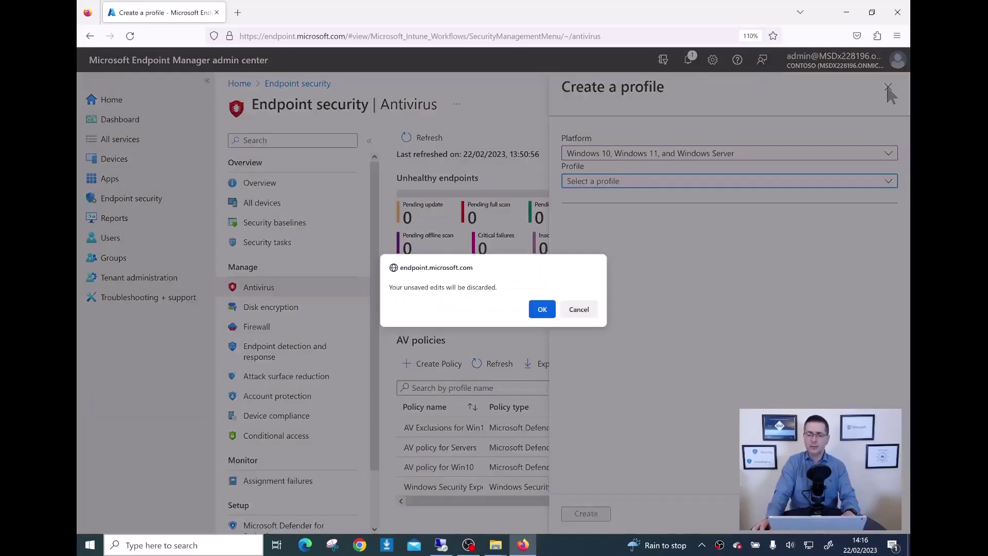
left_click(542, 309)
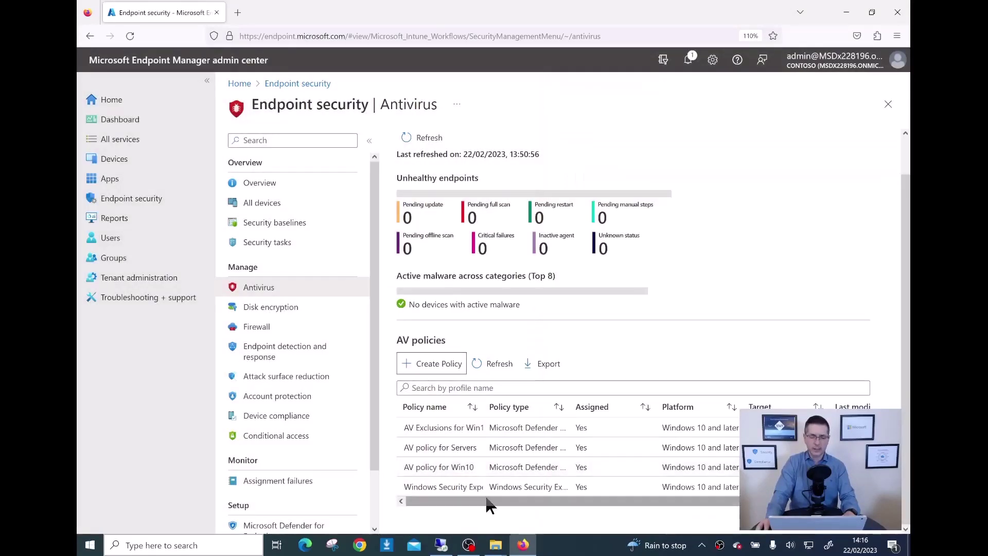
Open the configuration settings of the AV Exclusions for Win10 policy for editing.
left_click(431, 431)
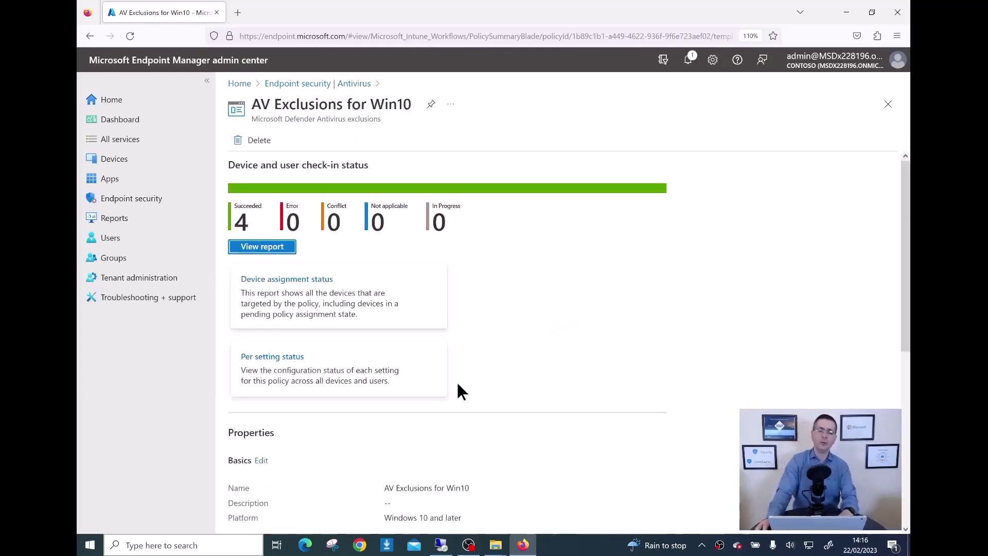
scroll(443, 412, "down", 5)
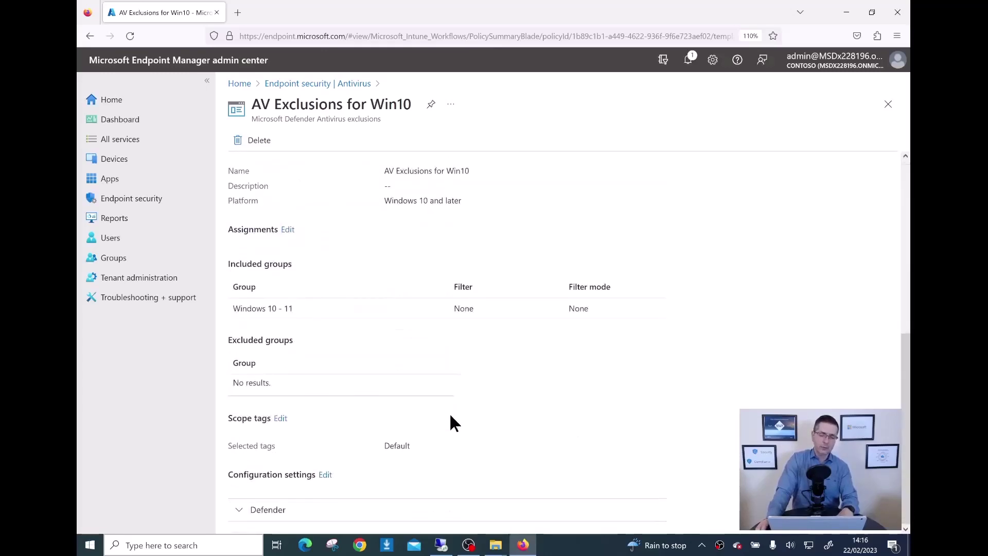
left_click(325, 476)
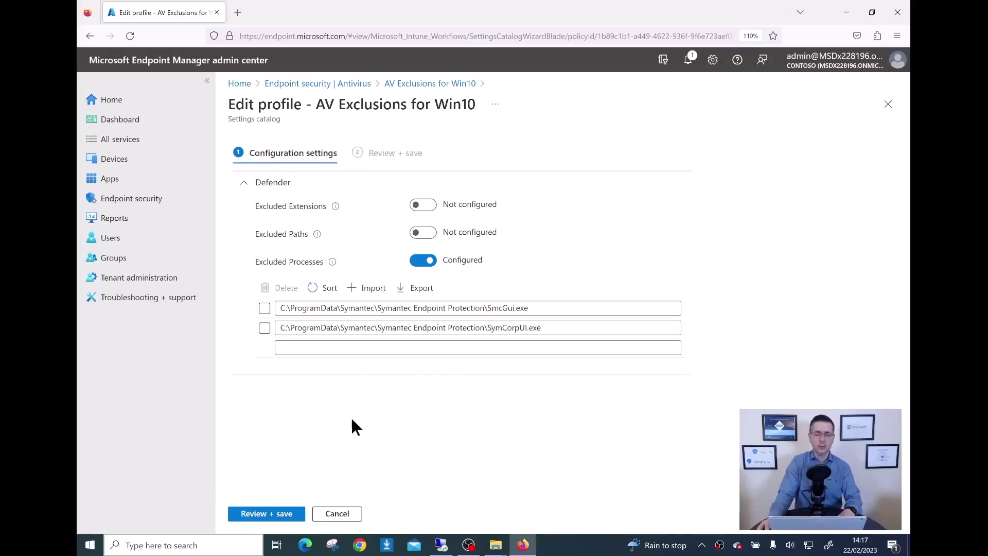
Try enabling Excluded Paths with the path c:\data, and set Excluded Paths back to not configured.
left_click(431, 234)
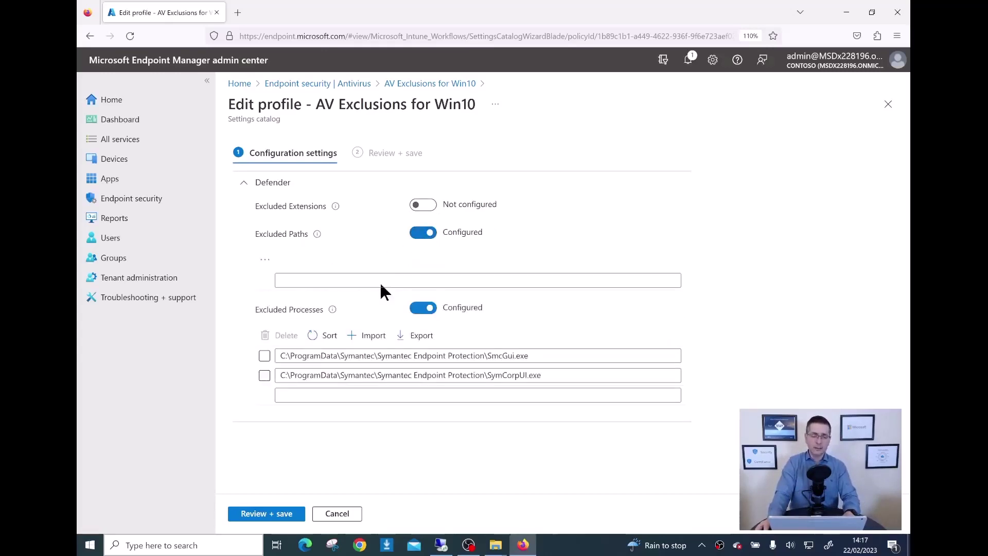
left_click(326, 281)
type("c")
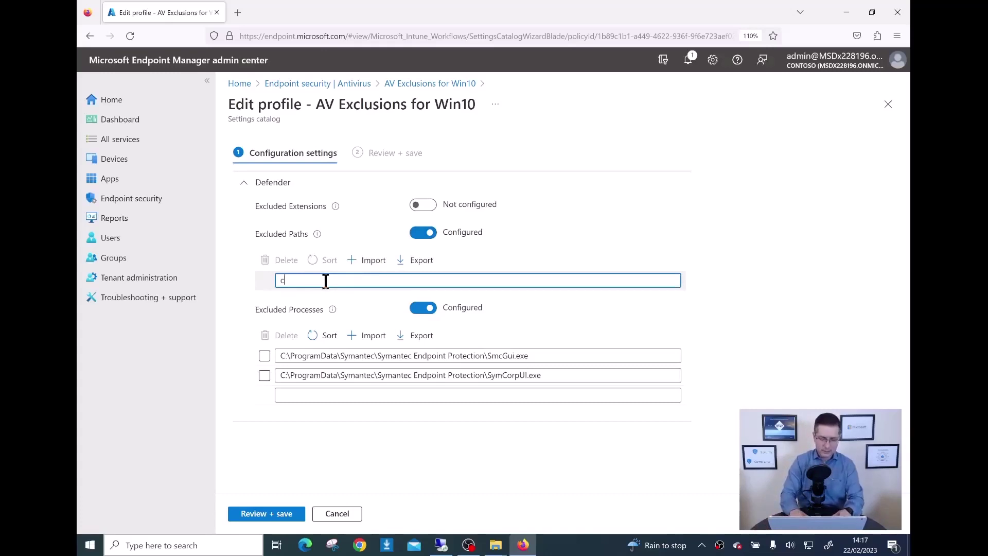
type(":\\data")
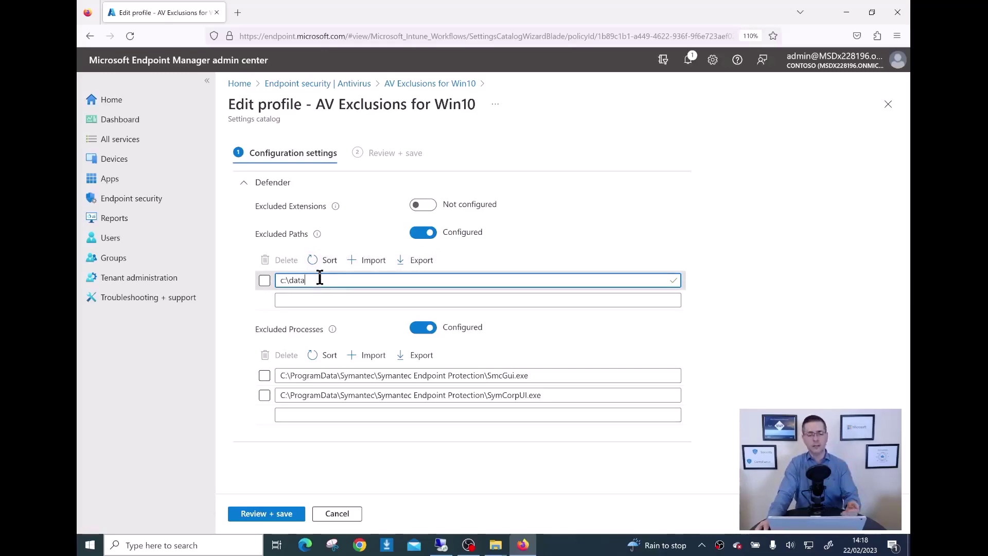
left_click(411, 237)
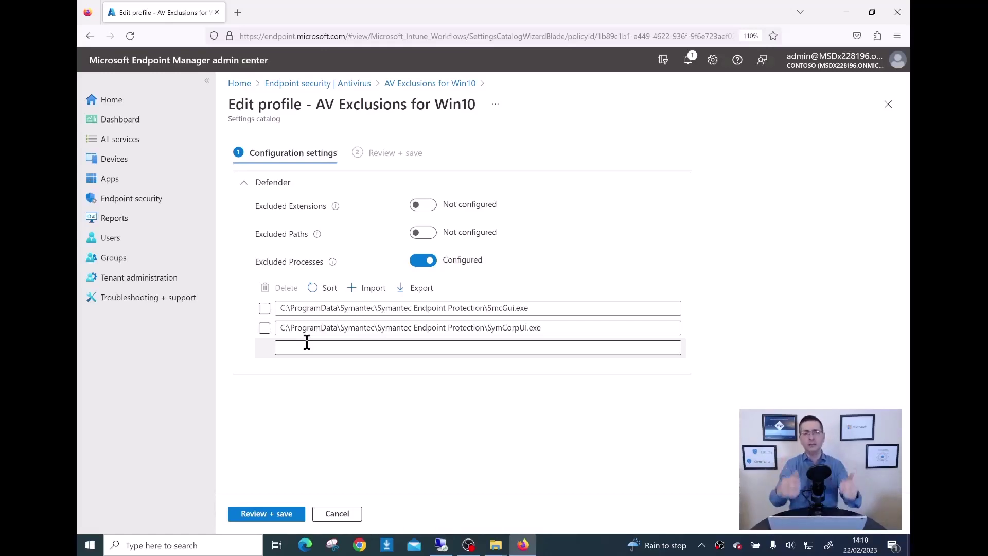
Review and save the AV Exclusions for Win10 policy with its two excluded Symantec processes, and return to the antivirus policies.
left_click(555, 328)
left_click(558, 344)
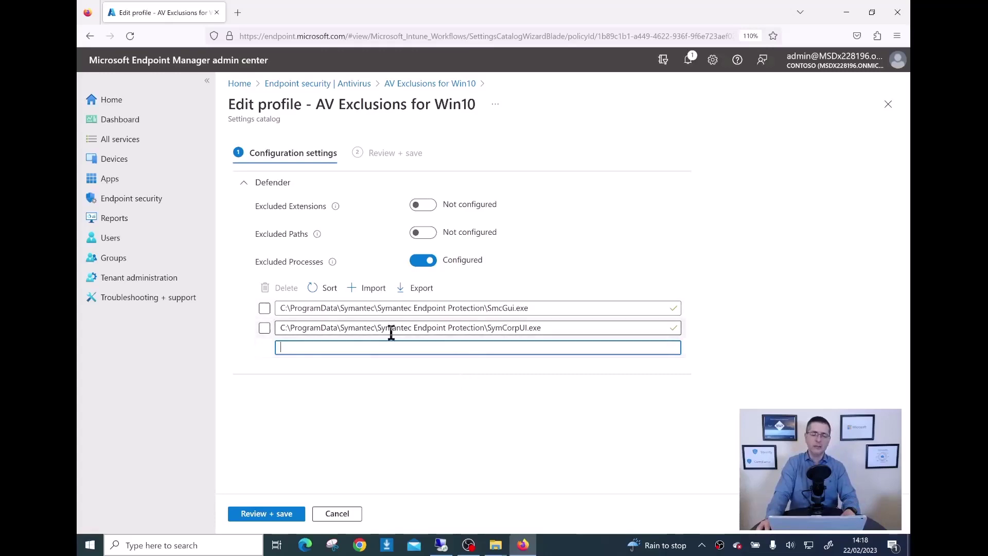
left_click(551, 328)
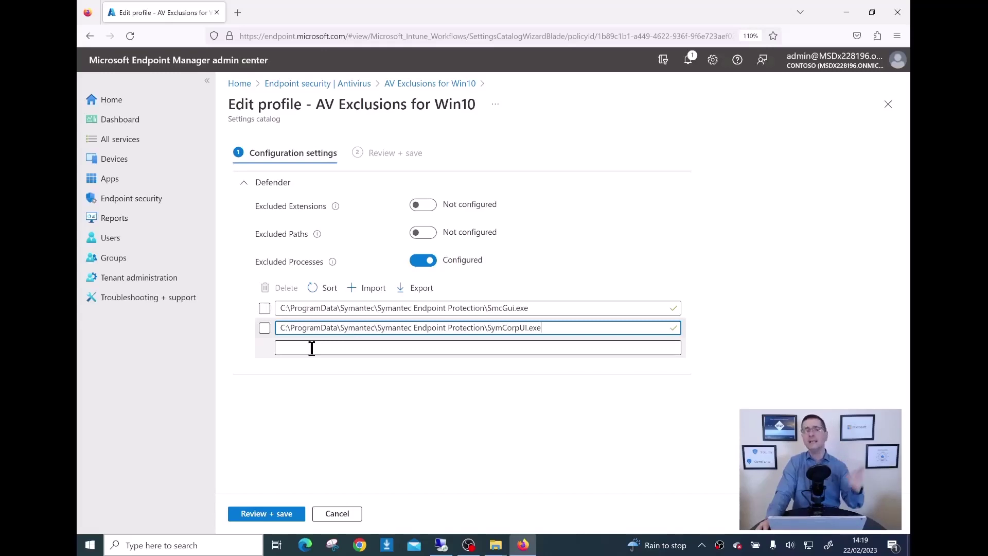
left_click(262, 513)
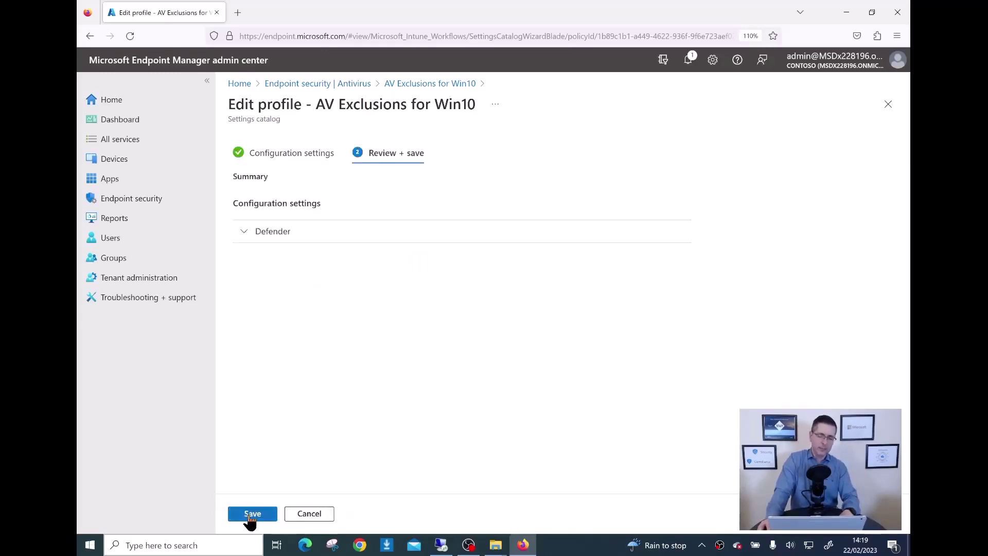
left_click(267, 513)
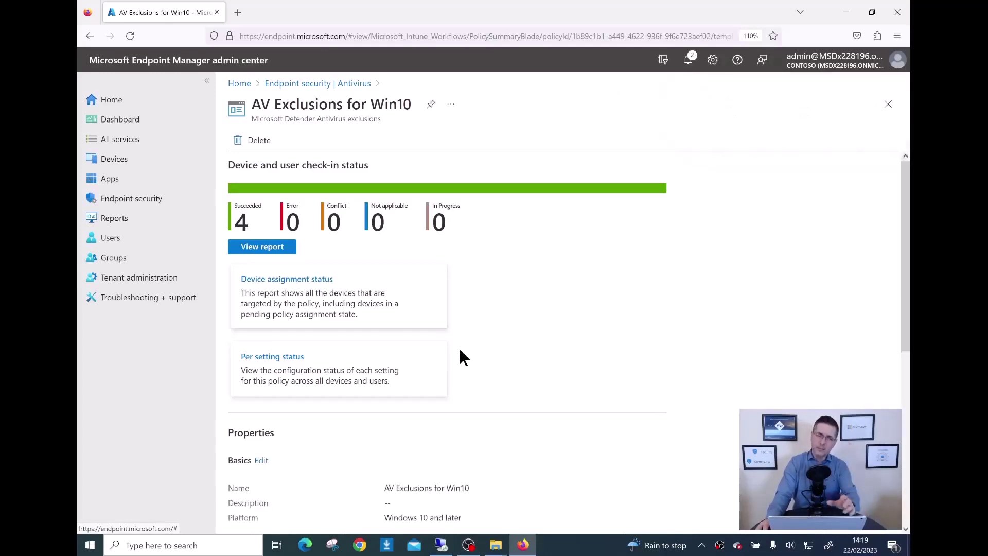
left_click(287, 88)
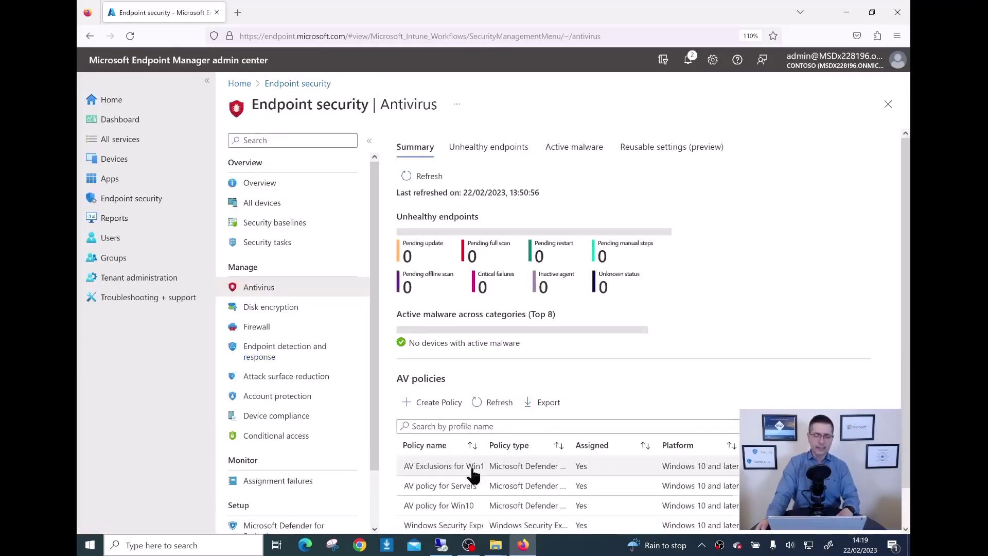
Open the configuration settings of the Windows Security Experience for Win10 policy for editing.
scroll(471, 468, "down", 2)
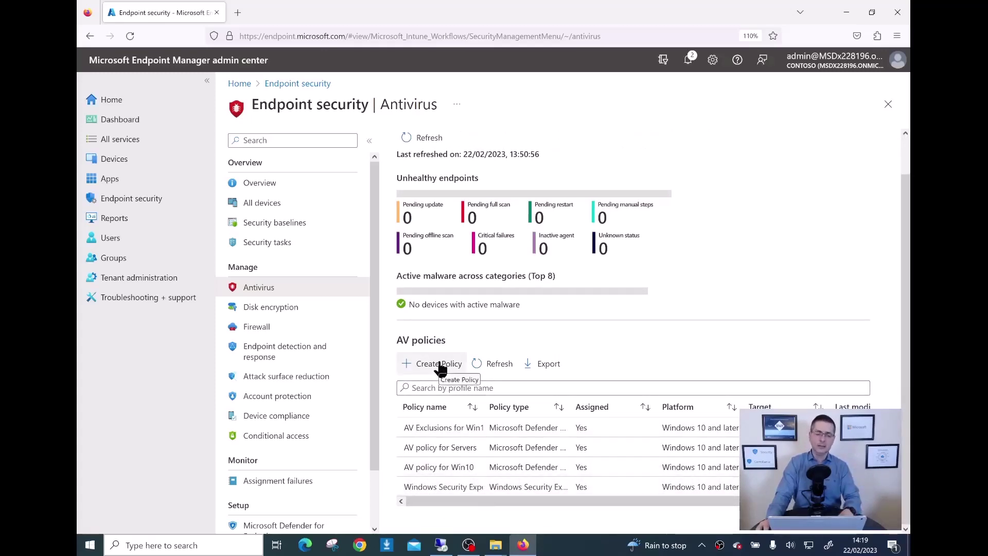
left_click(432, 488)
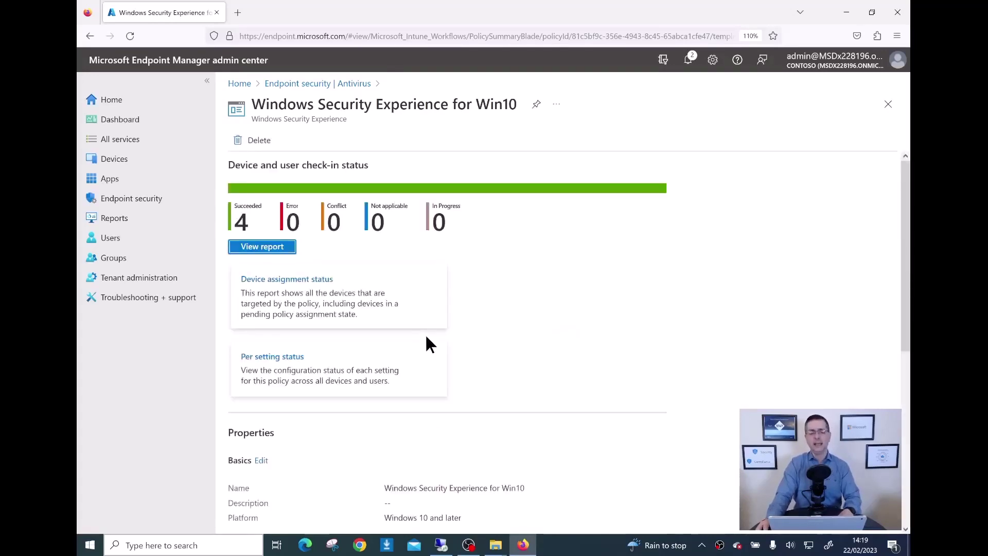
scroll(425, 332, "down", 5)
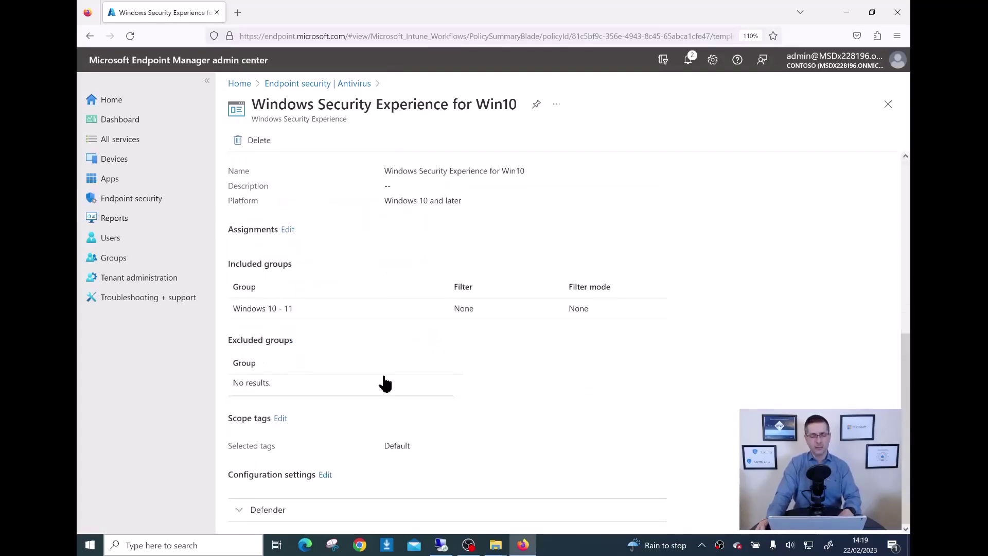
left_click(325, 474)
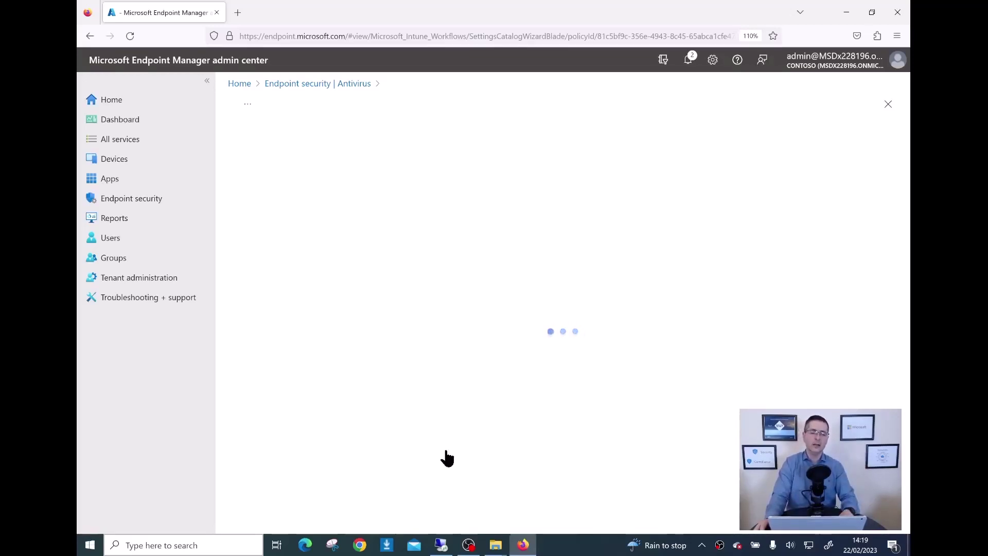
Look through the Defender and Windows Defender Security Center settings, and read the description of TamperProtection (Device).
scroll(653, 406, "down", 2)
scroll(744, 380, "down", 2)
scroll(745, 378, "up", 4)
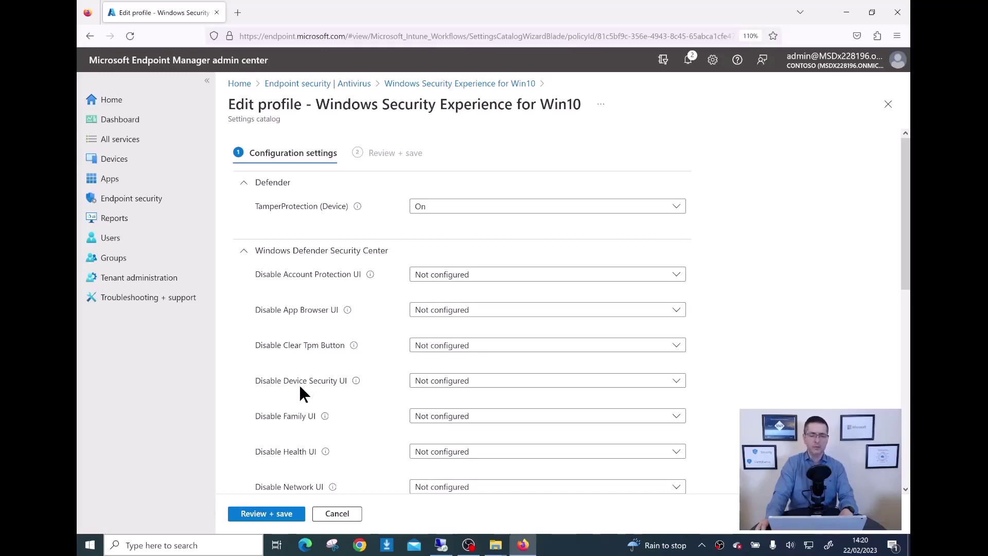
scroll(315, 388, "down", 5)
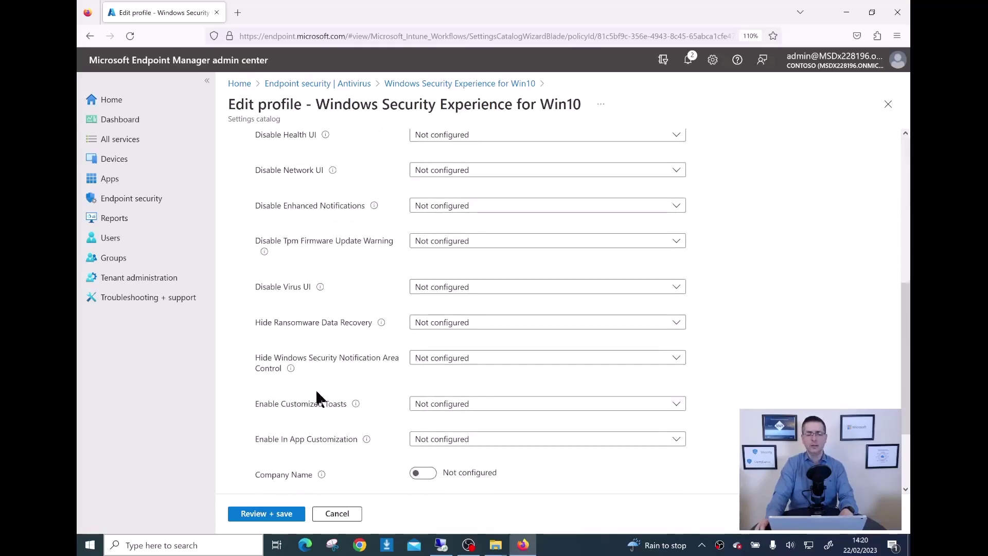
scroll(317, 395, "down", 2)
scroll(316, 395, "up", 4)
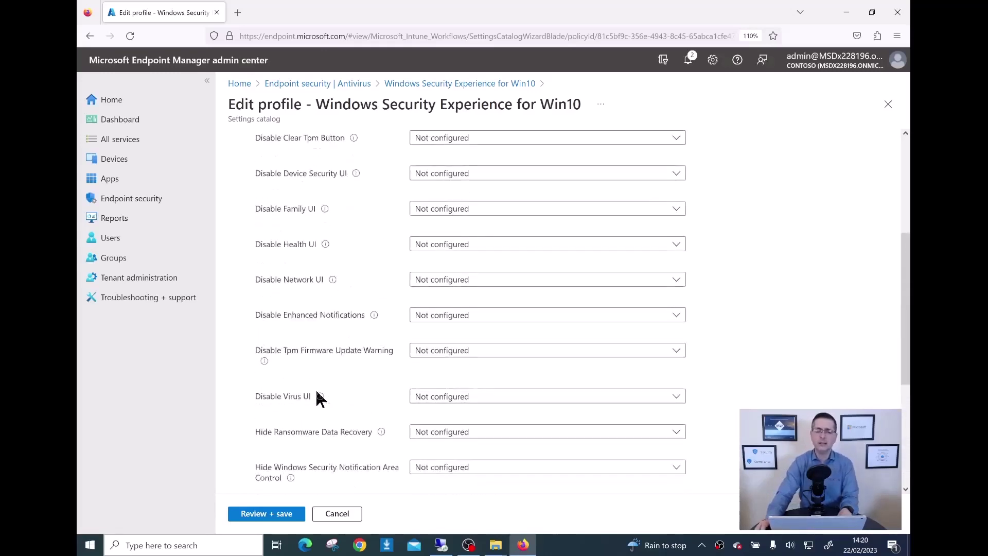
scroll(317, 395, "up", 4)
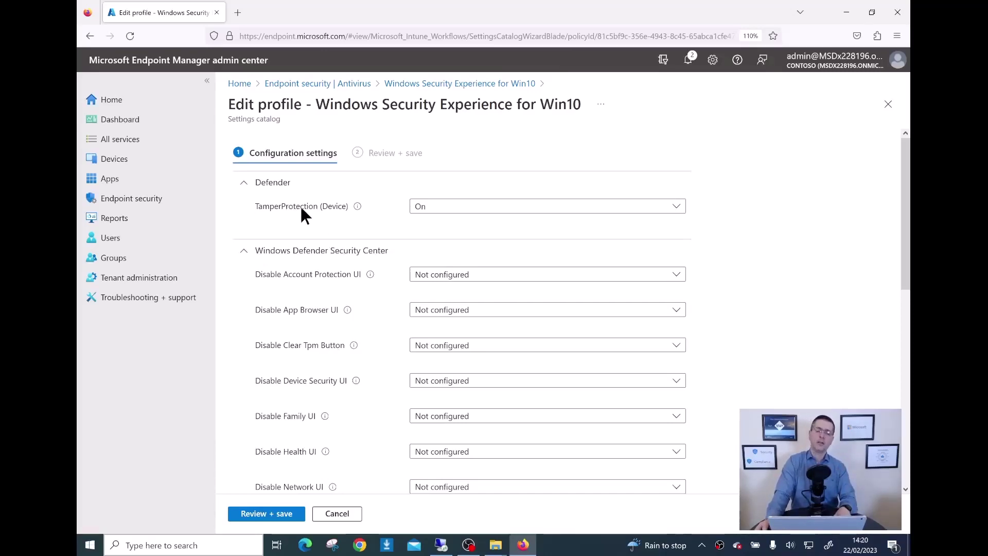
mouse_move(356, 208)
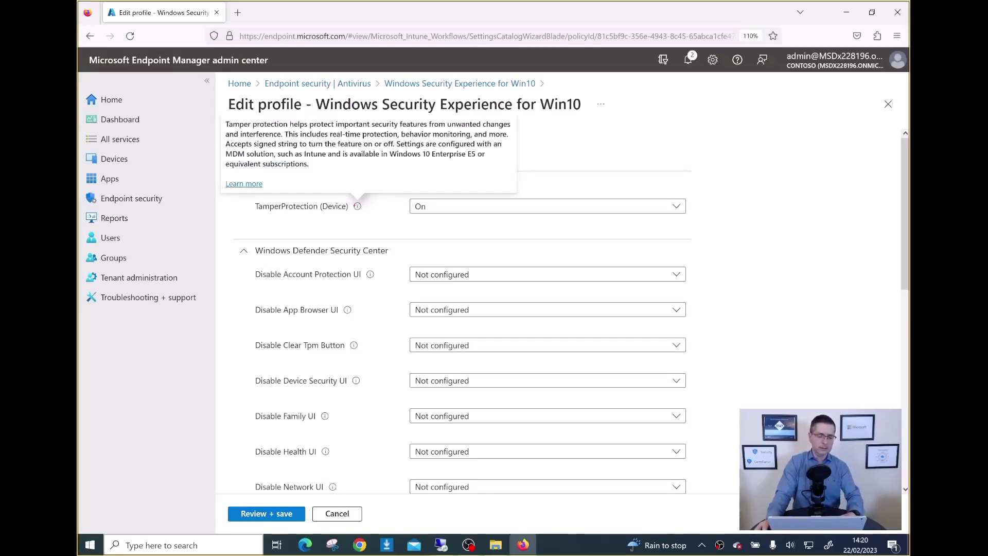
left_click(355, 207)
left_click(355, 208)
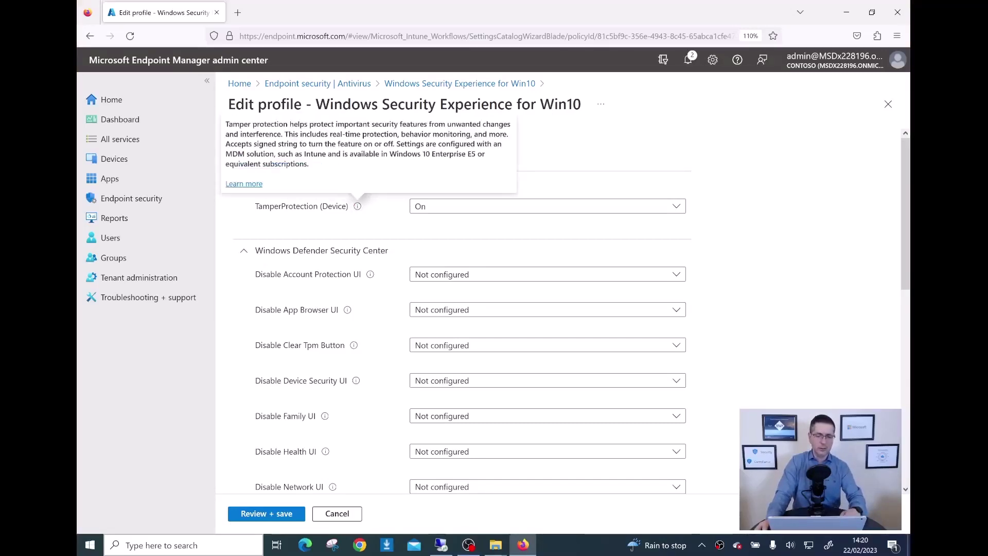
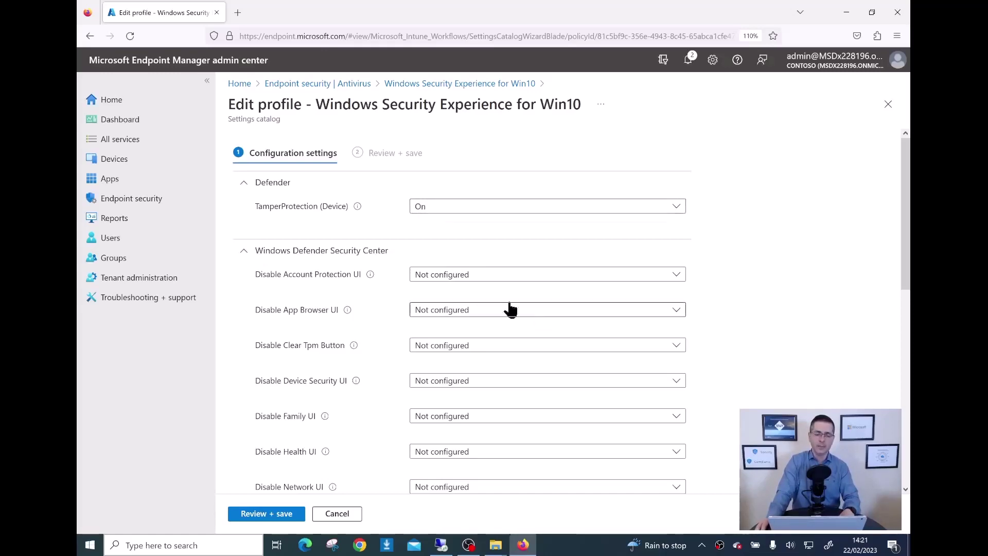
Review the remaining Windows Defender Security Center settings, and leave the Windows Security Experience for Win10 profile without saving.
scroll(398, 329, "down", 2)
scroll(433, 356, "down", 2)
scroll(432, 339, "up", 2)
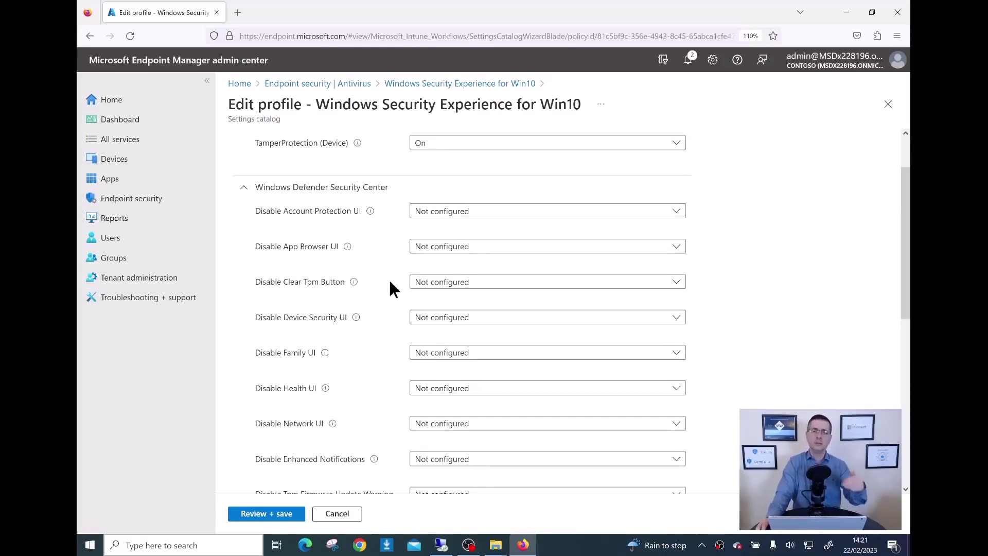
scroll(387, 279, "down", 5)
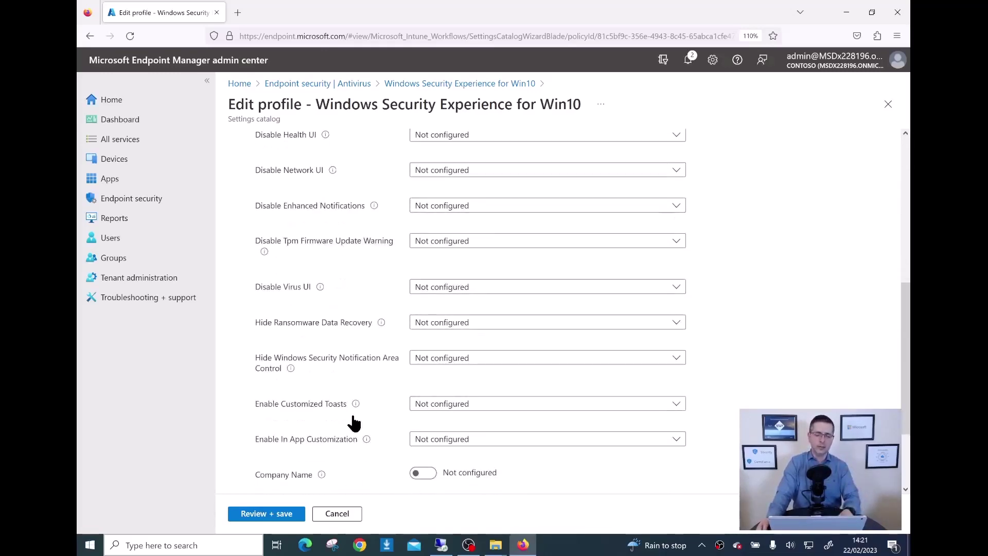
left_click(337, 516)
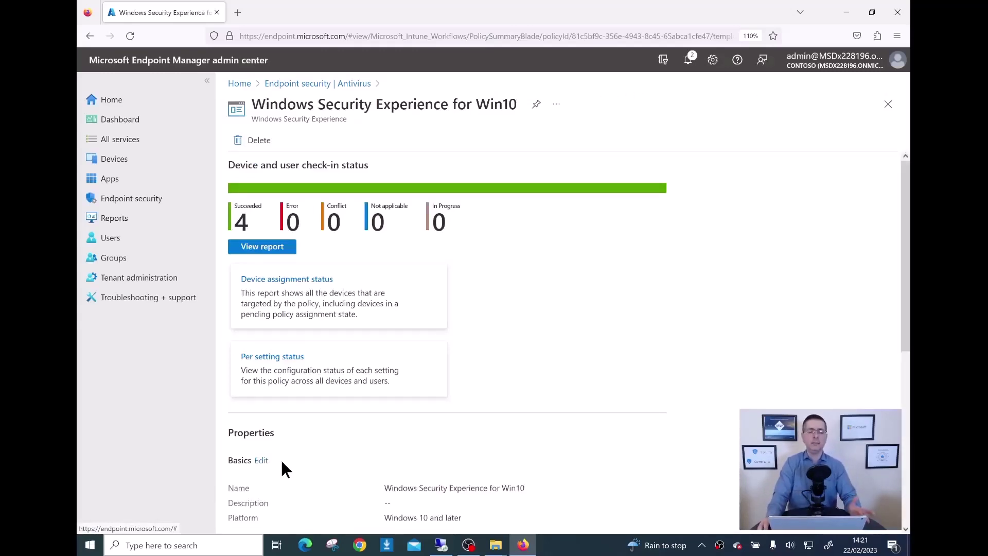
Return to the antivirus policies and check the device and user check-in status of AV policy for Win10.
left_click(296, 88)
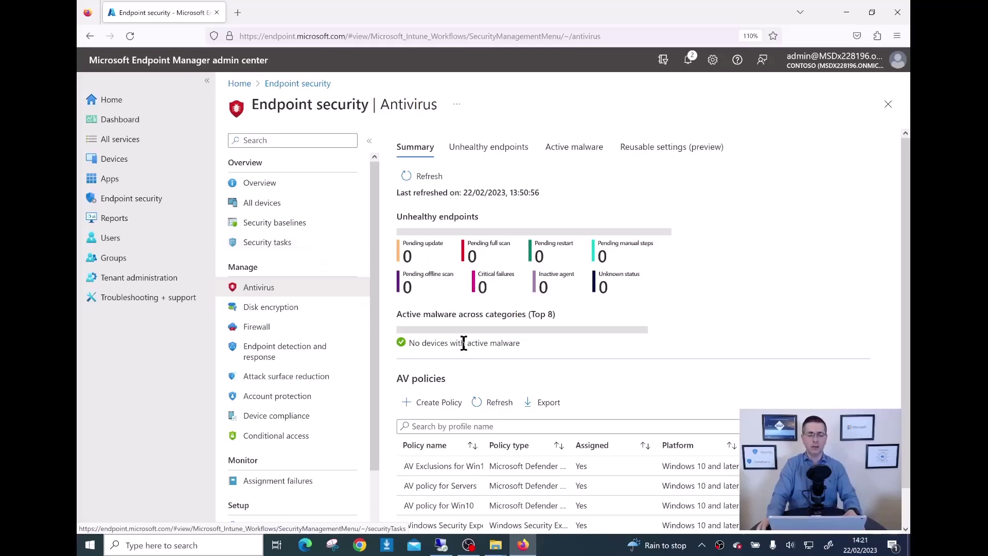
scroll(465, 355, "down", 1)
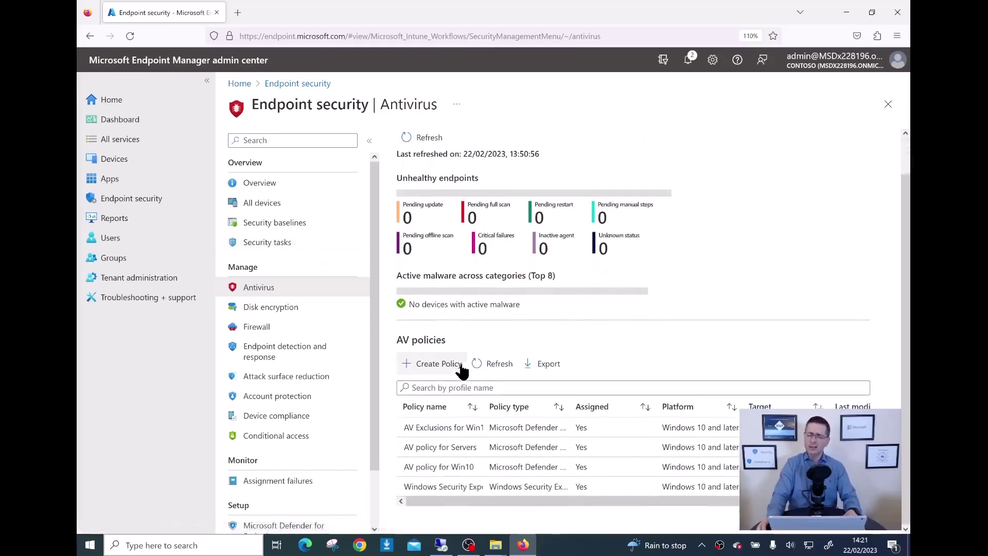
left_click(431, 469)
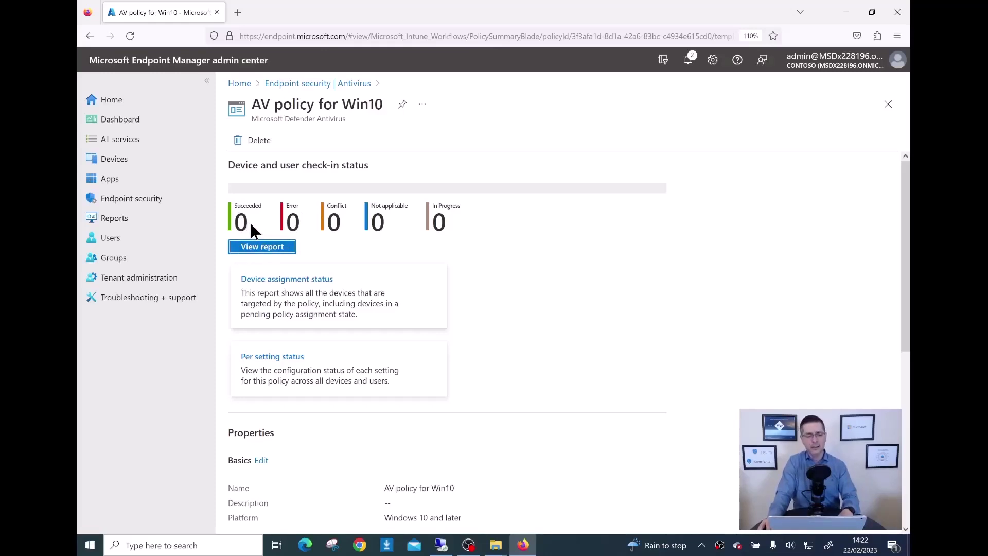
Find the device WINDOWS10-24 among all managed devices and initiate a sync on it.
left_click(123, 164)
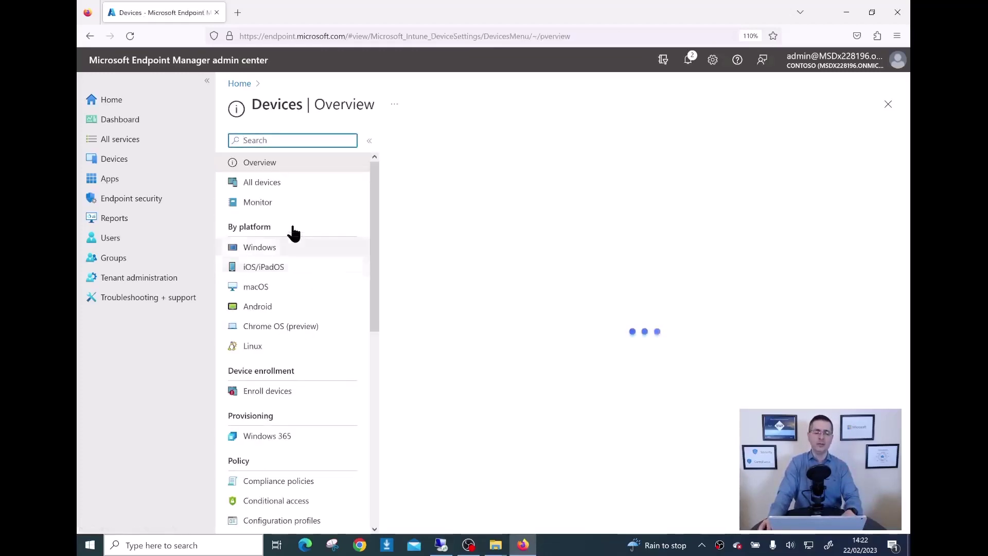
left_click(277, 185)
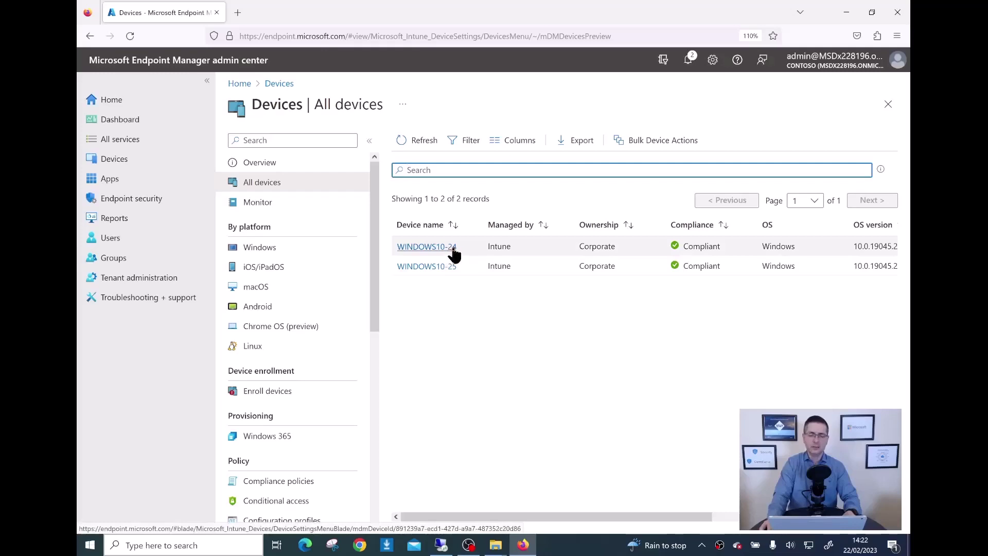
left_click(453, 248)
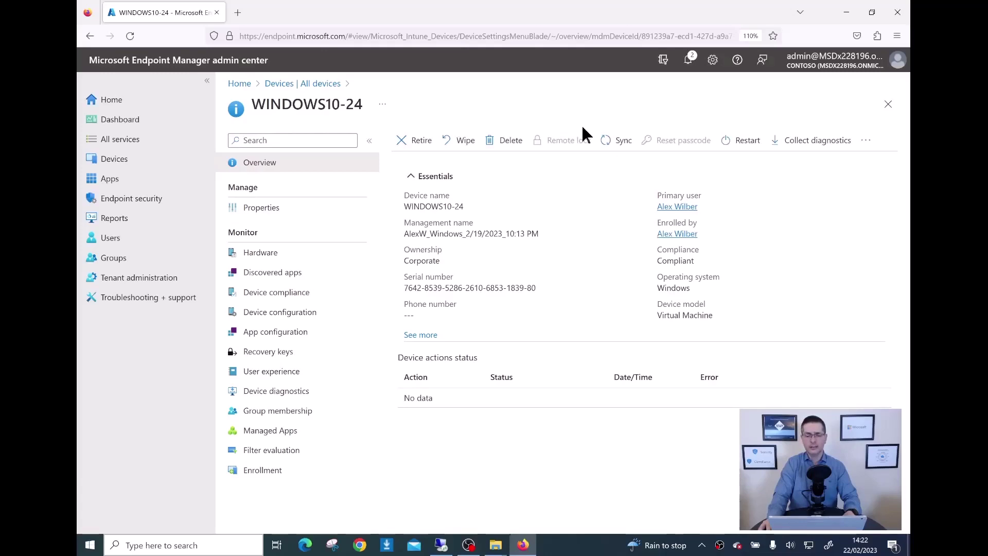
left_click(620, 144)
left_click(408, 222)
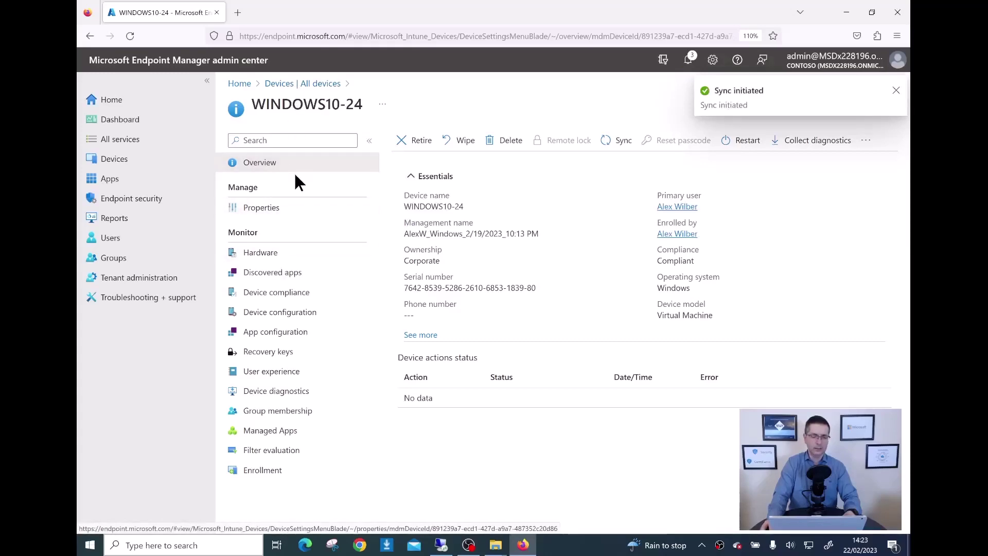
Initiate a sync on the device WINDOWS10-25 and dismiss the notification.
left_click(322, 84)
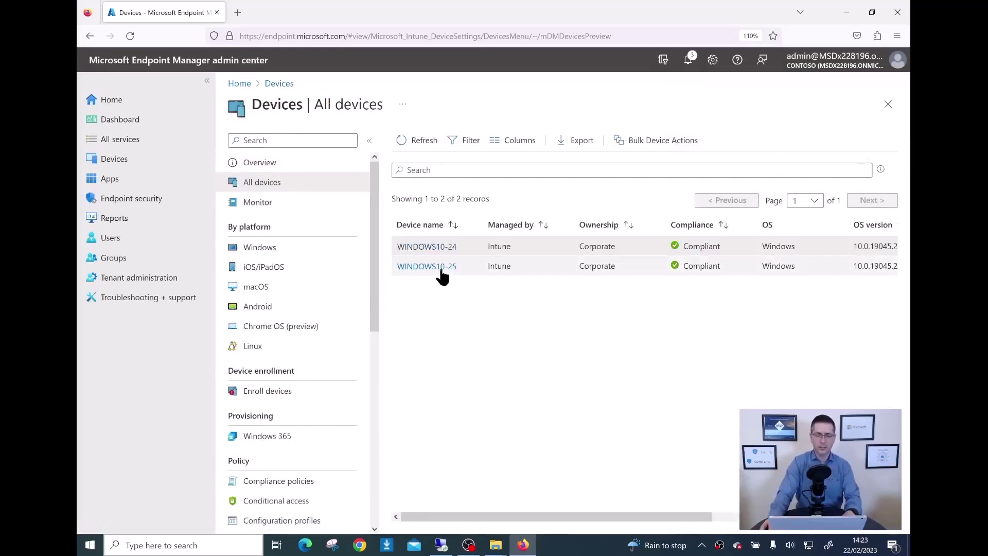
left_click(440, 269)
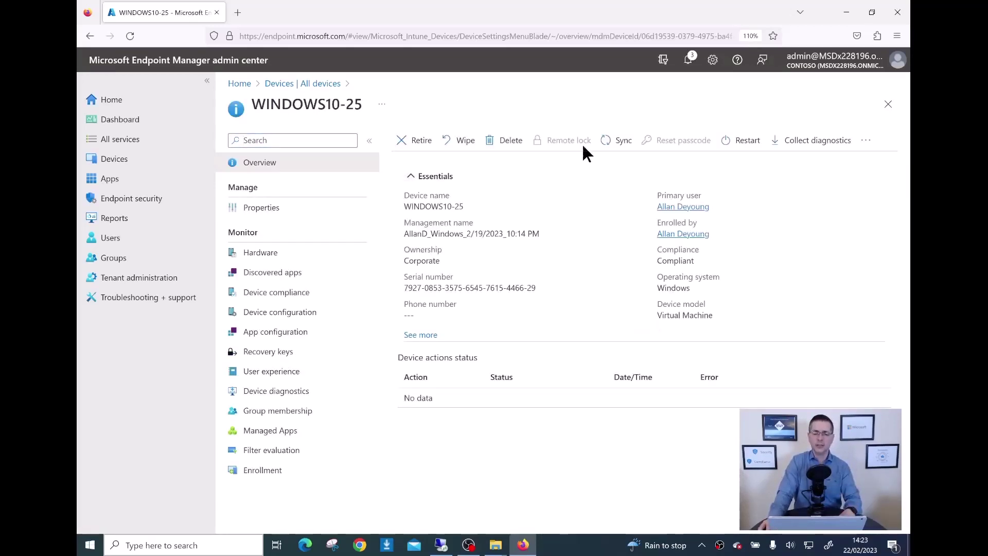
left_click(612, 148)
left_click(415, 219)
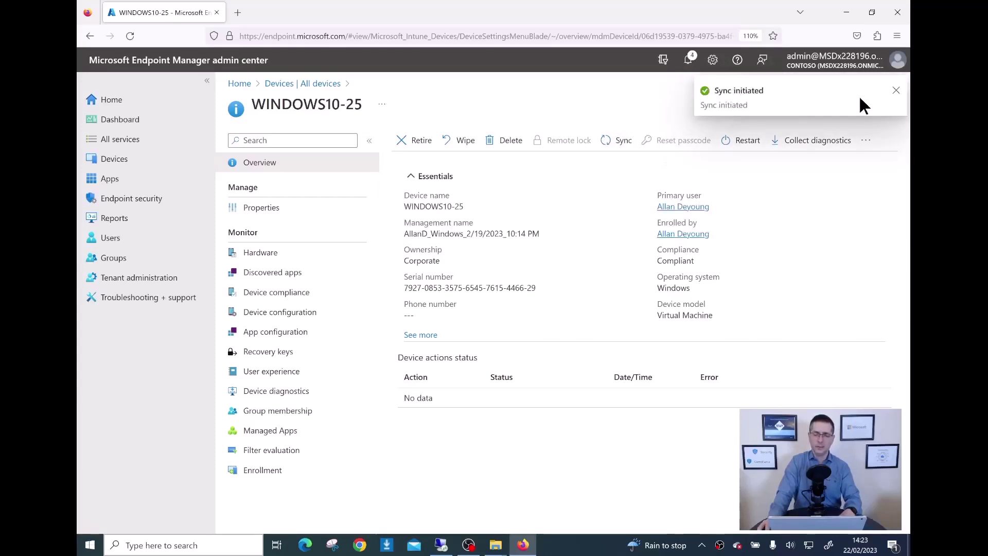
left_click(894, 93)
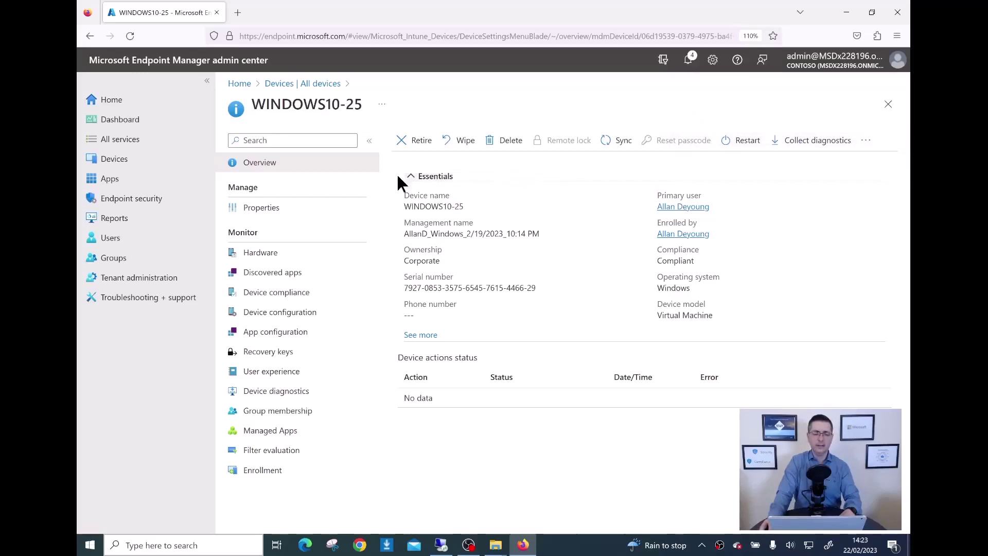
Go back to the endpoint security antivirus policies and view the per-device check-in report of AV policy for Win10.
left_click(159, 206)
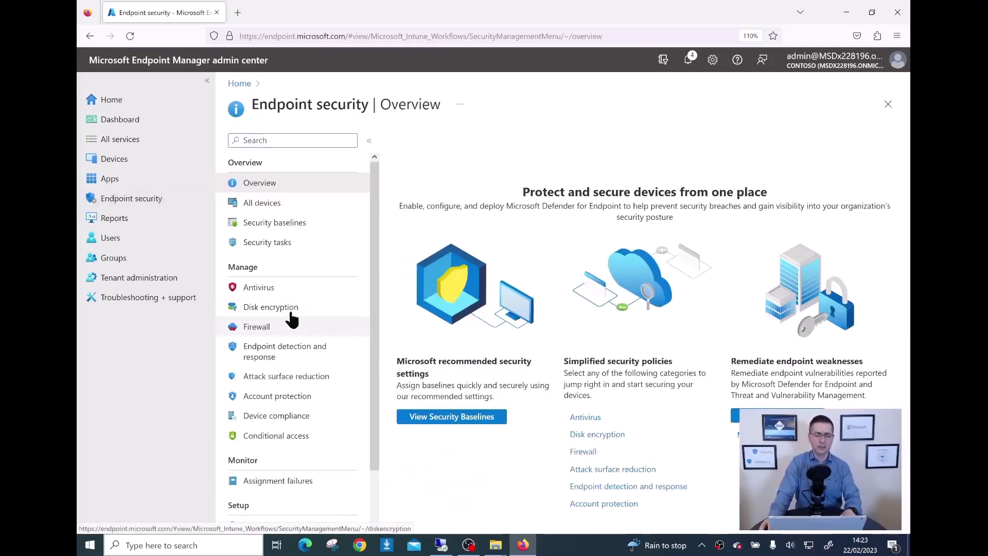
left_click(270, 294)
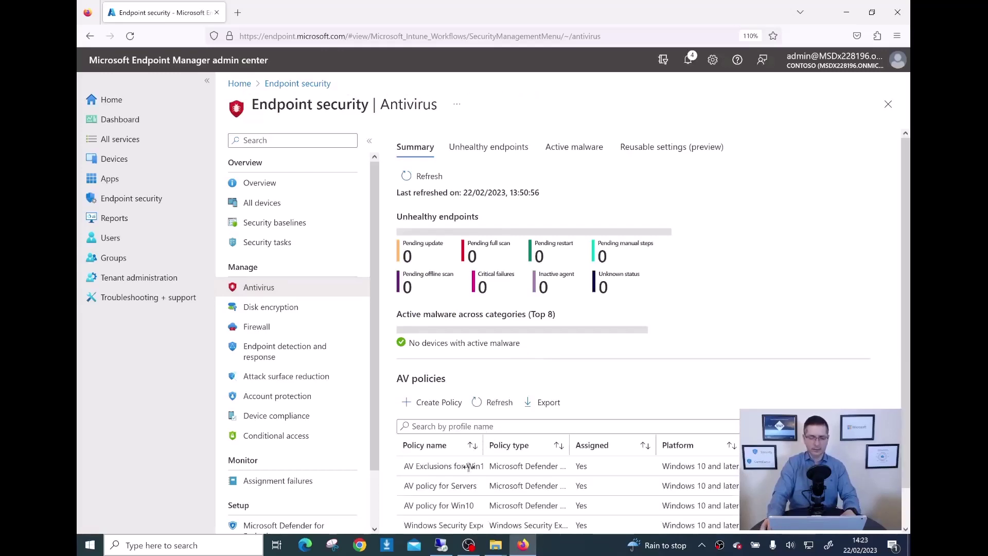
scroll(433, 500, "down", 1)
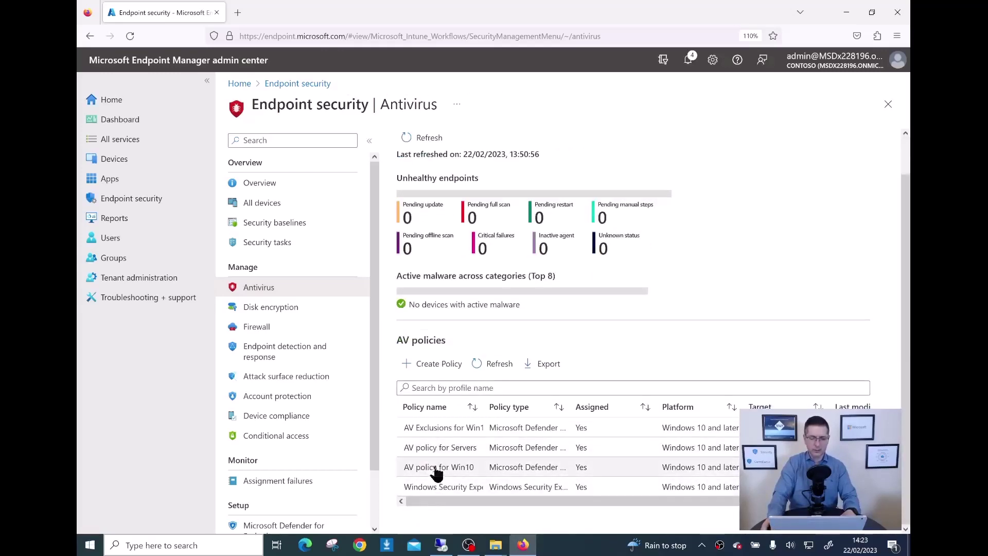
left_click(437, 470)
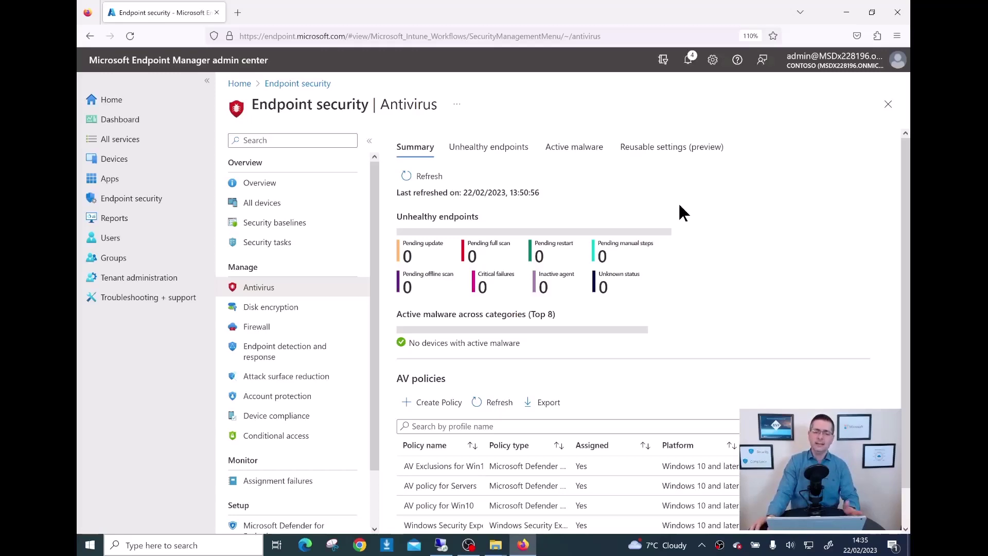
scroll(679, 204, "down", 1)
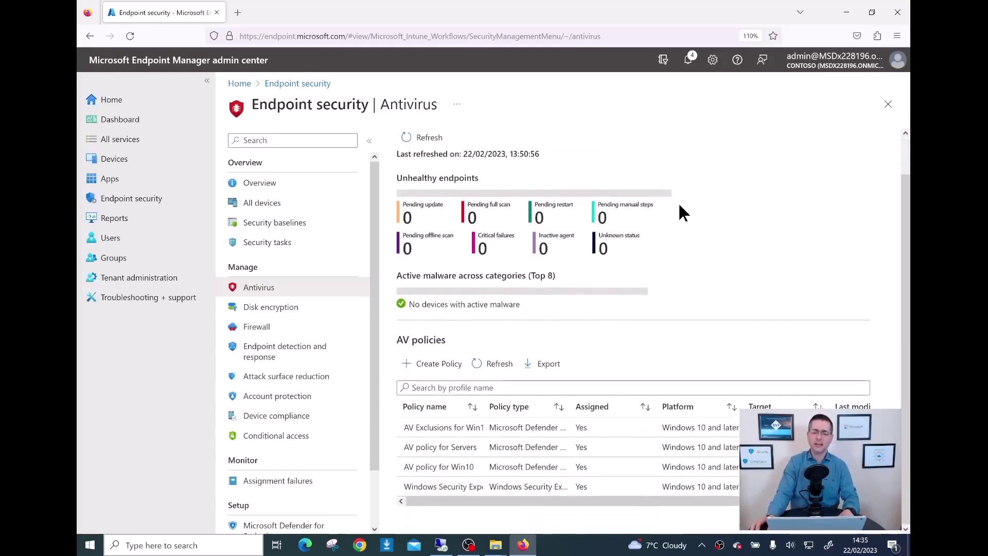
left_click(434, 468)
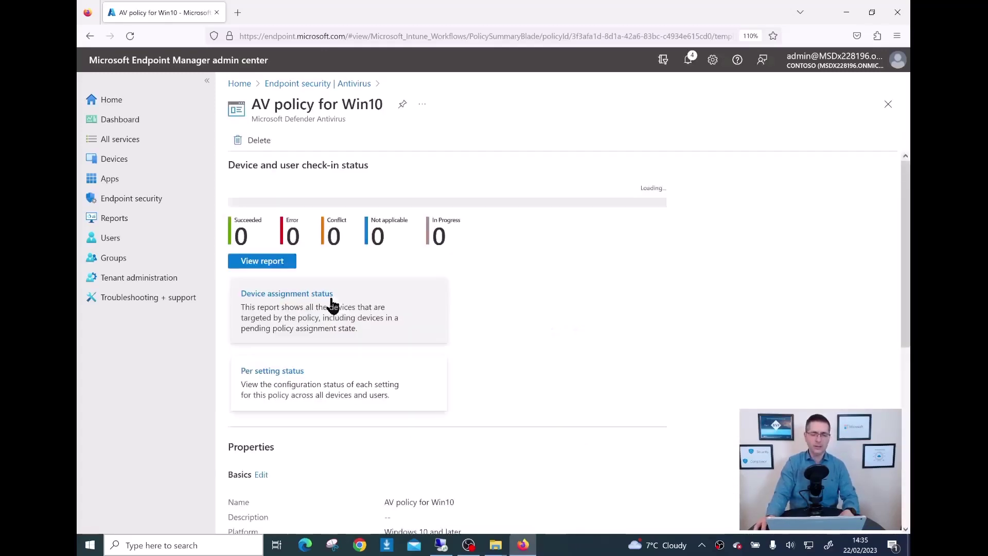
left_click(252, 248)
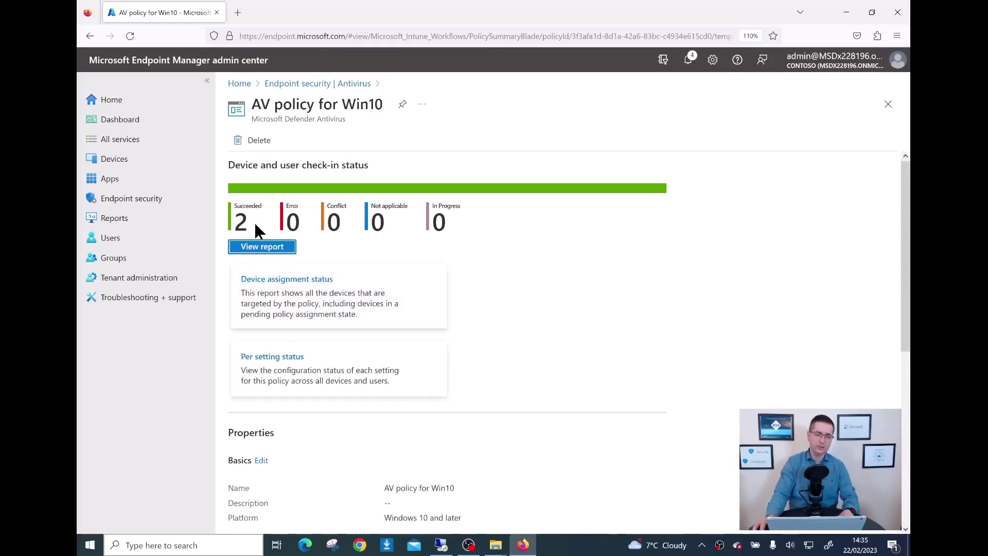
left_click(275, 249)
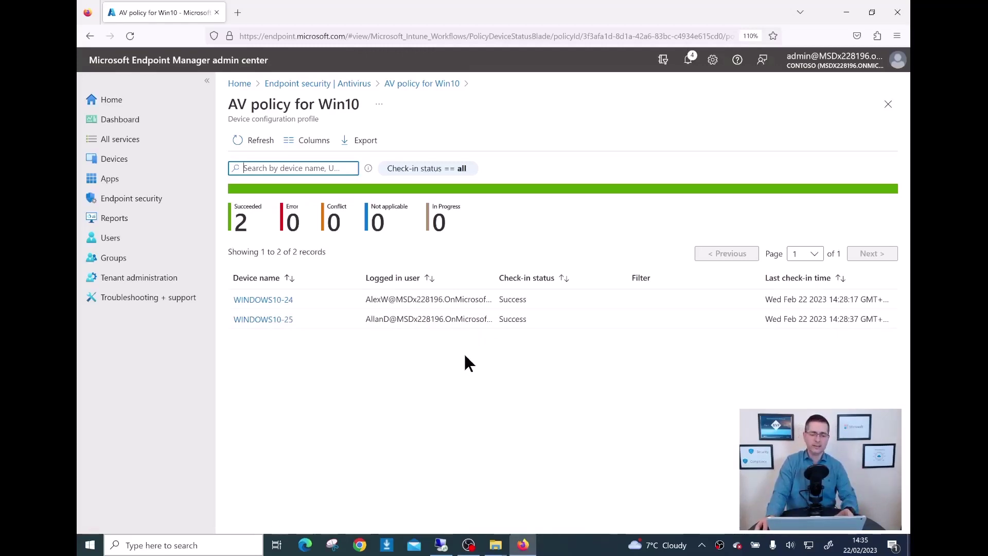
Switch to the PowerShell window in the Windows 10-24 remote session and list the Defender preferences with Get-MpPreference.
left_click(441, 546)
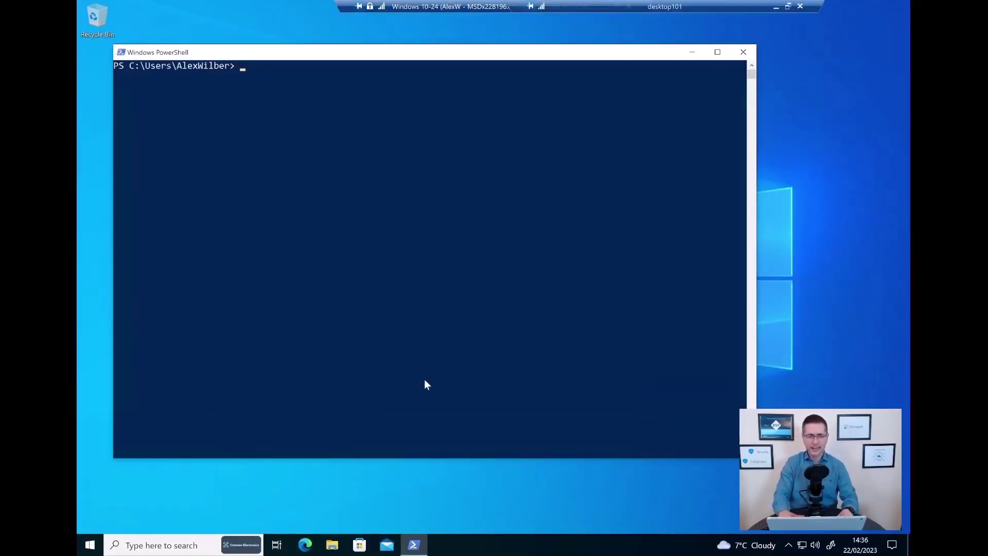
key("Return")
key("Return")
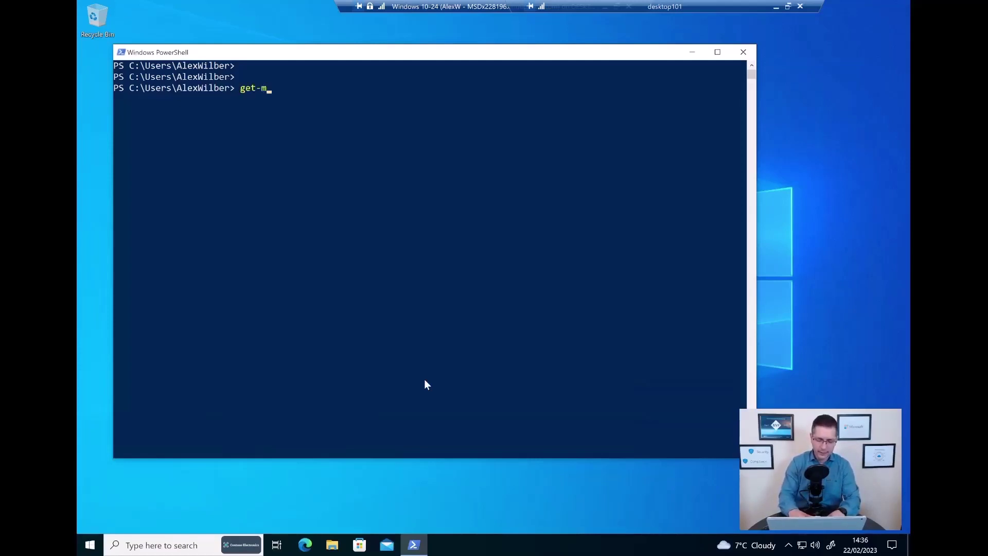
type("nce")
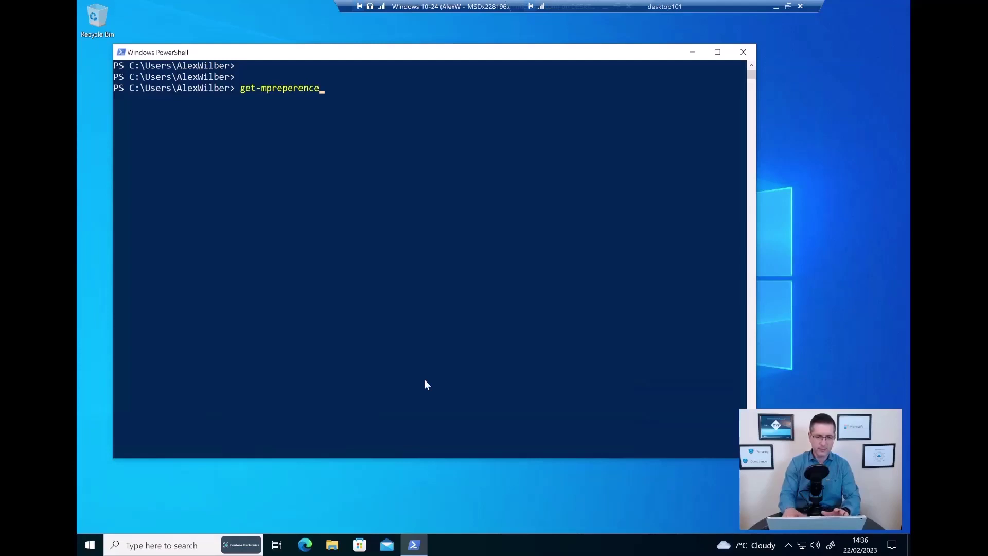
key("Return")
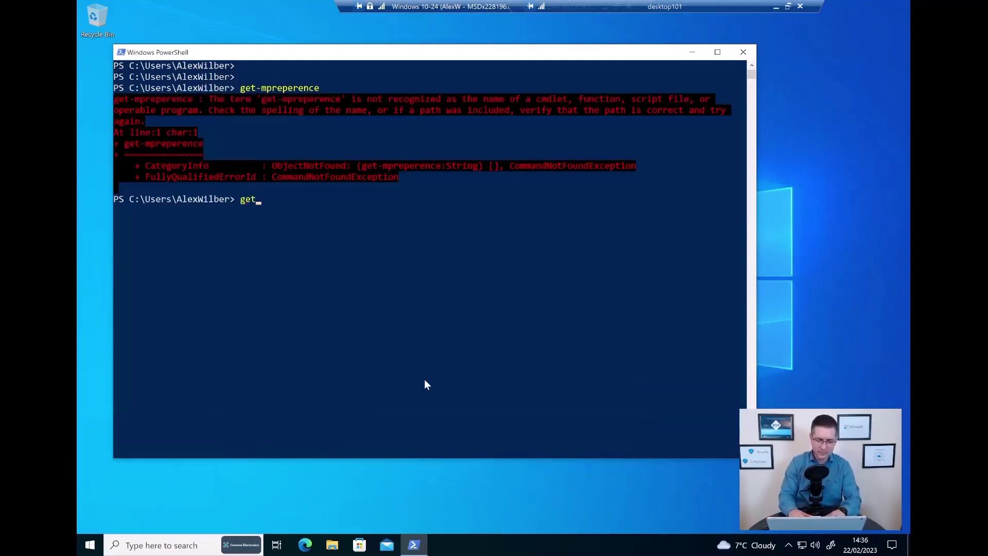
type("get-mppr")
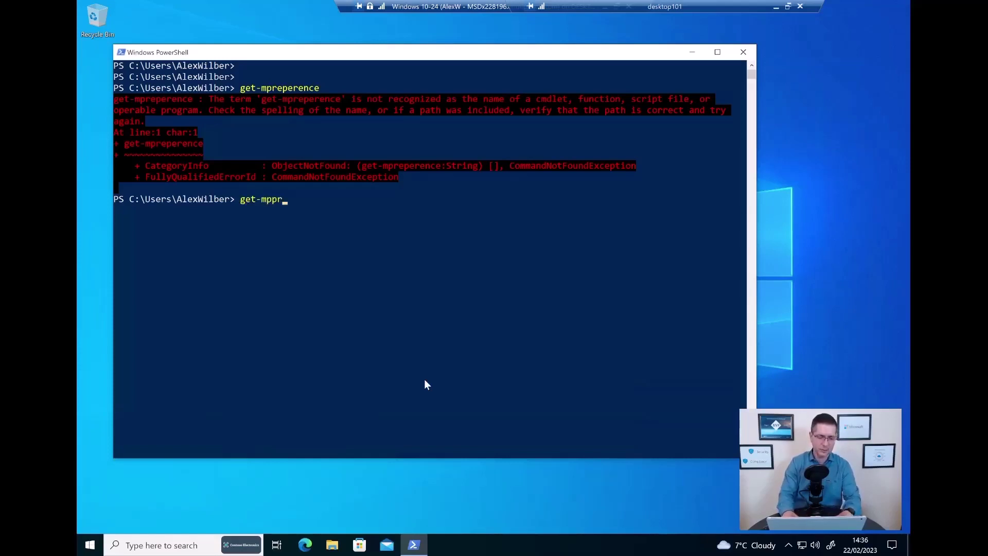
key("Tab")
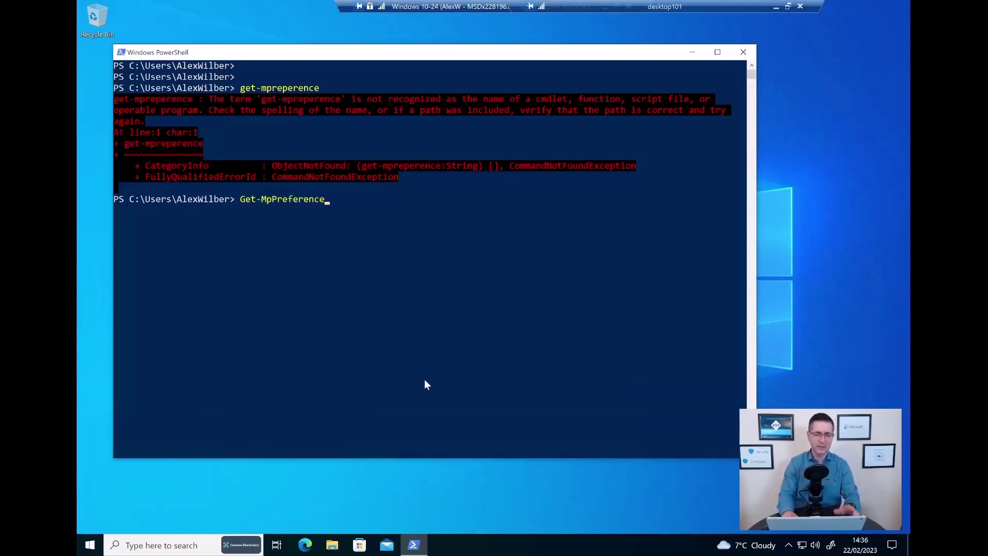
key("Return")
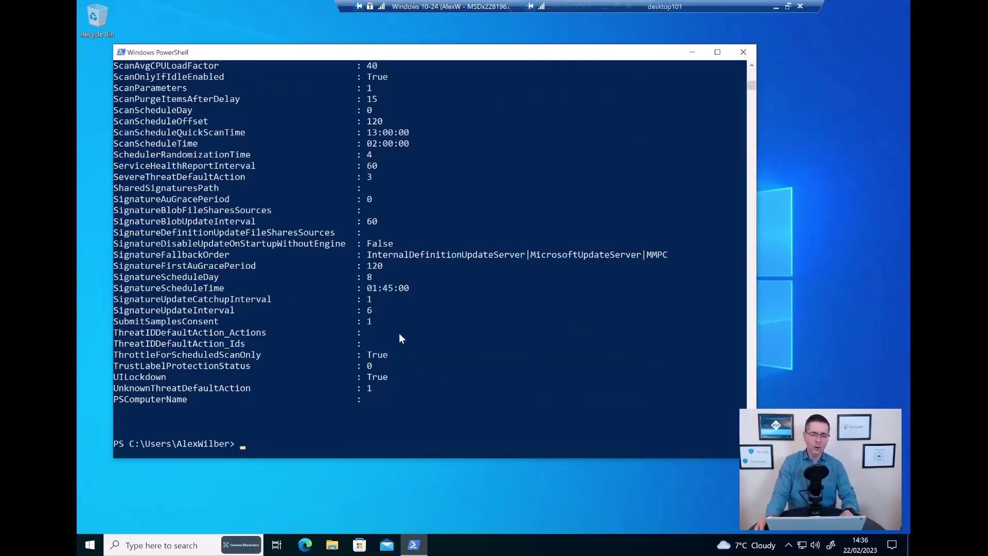
Examine the SignatureFallbackOrder entry in the output, highlighting its name and the update sources it lists.
scroll(399, 330, "down", 1)
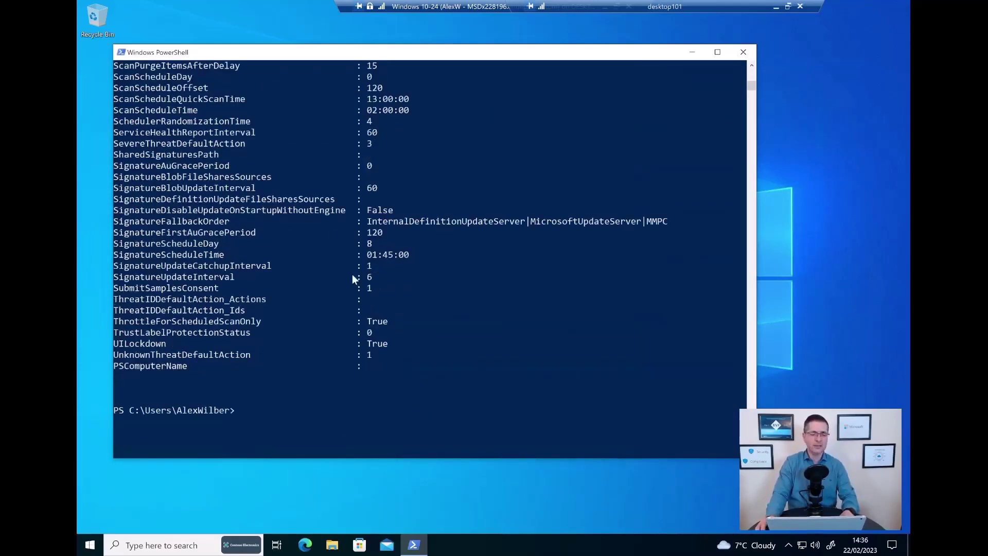
left_click(116, 227)
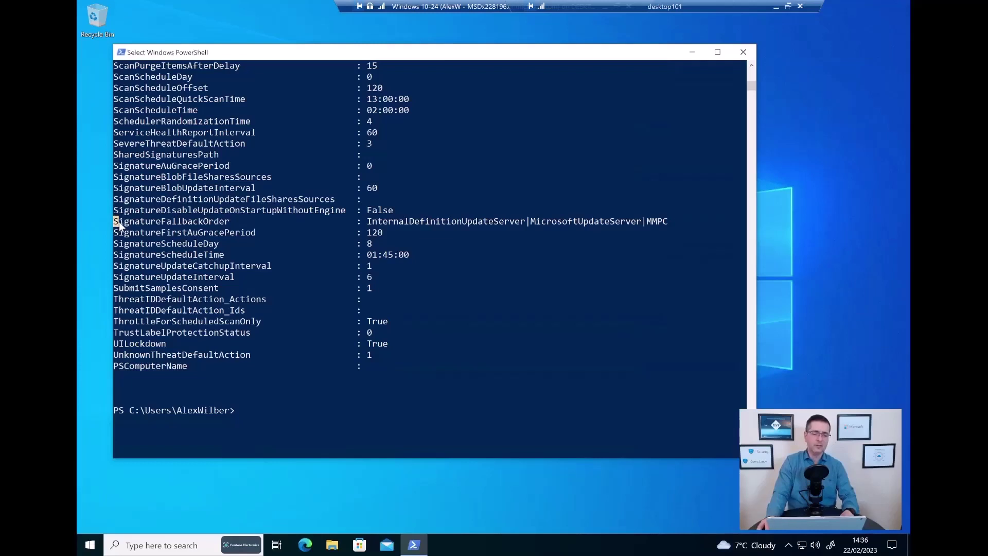
left_click_drag(139, 221, 361, 221)
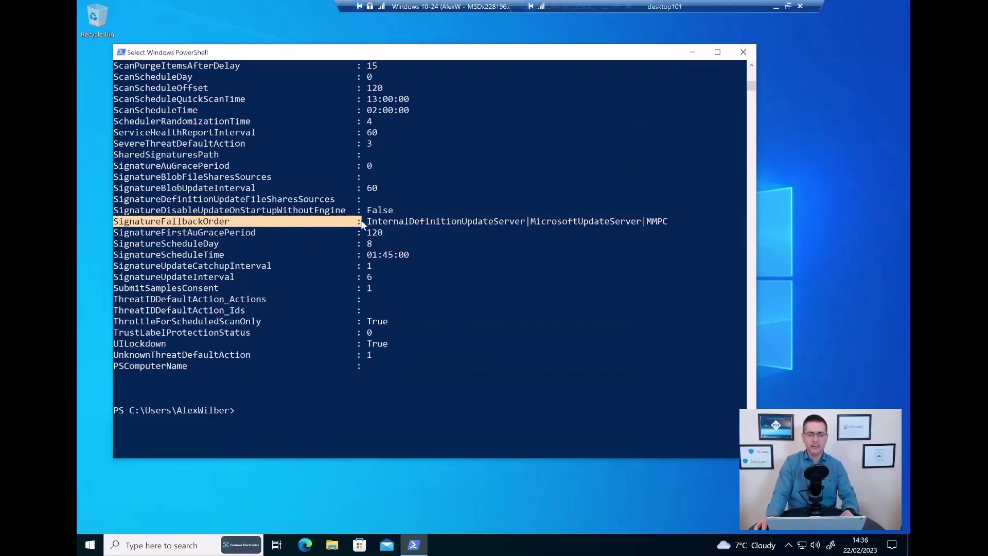
left_click(364, 221)
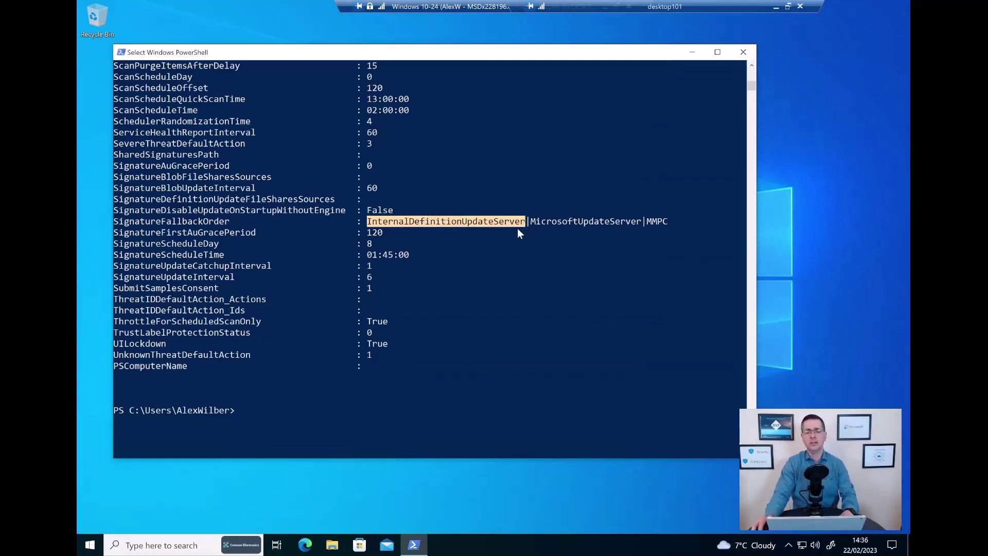
left_click_drag(532, 224, 548, 224)
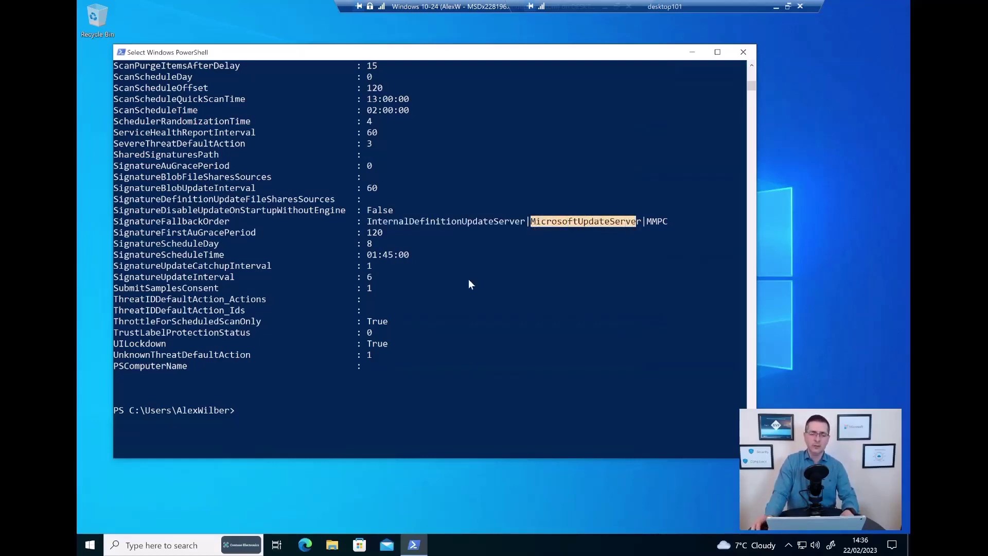
Examine the scan settings in the output, highlighting ScanScheduleQuickScanTime and the ScanPurgeItemsAfterDelay value, and look over the surrounding preferences.
scroll(469, 279, "up", 4)
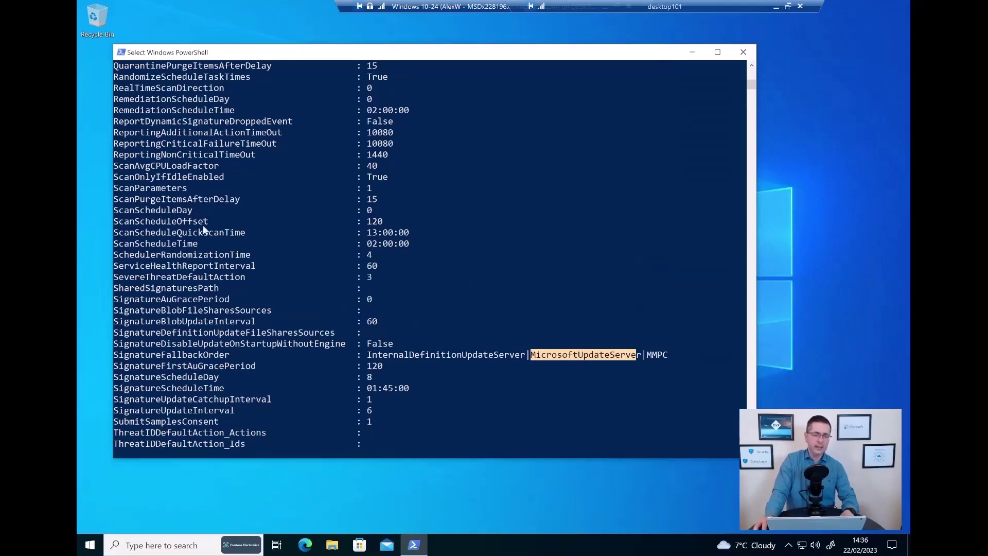
left_click_drag(131, 234, 239, 234)
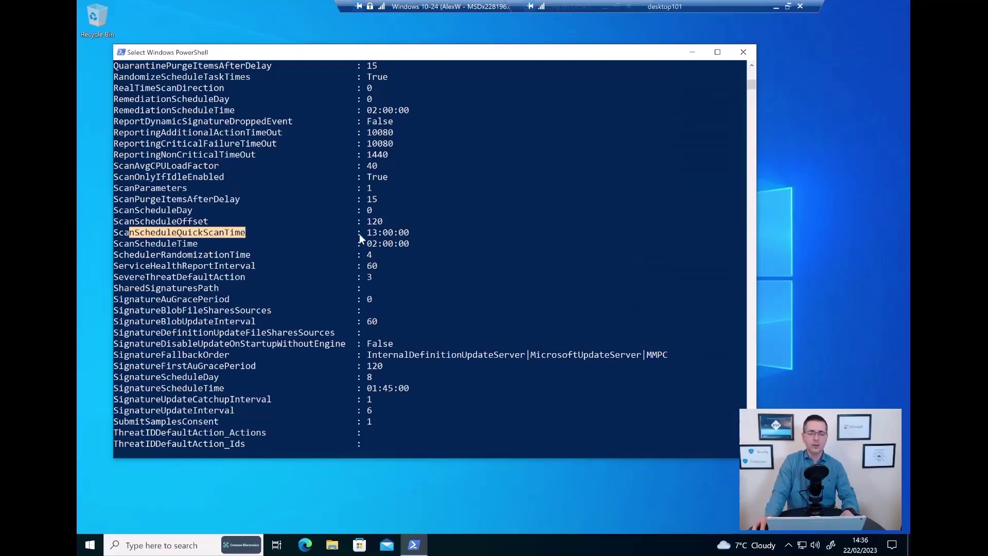
left_click_drag(359, 234, 391, 233)
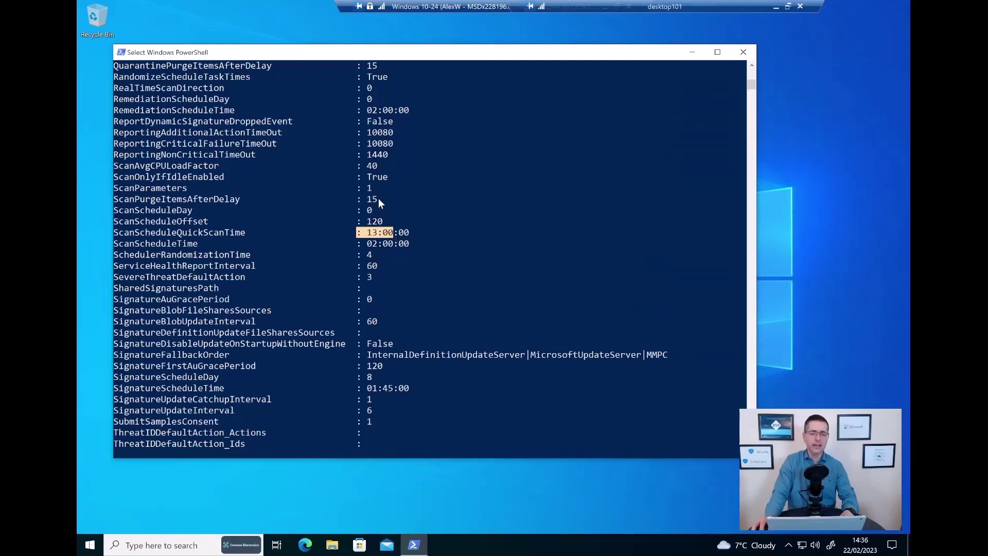
left_click_drag(382, 199, 363, 201)
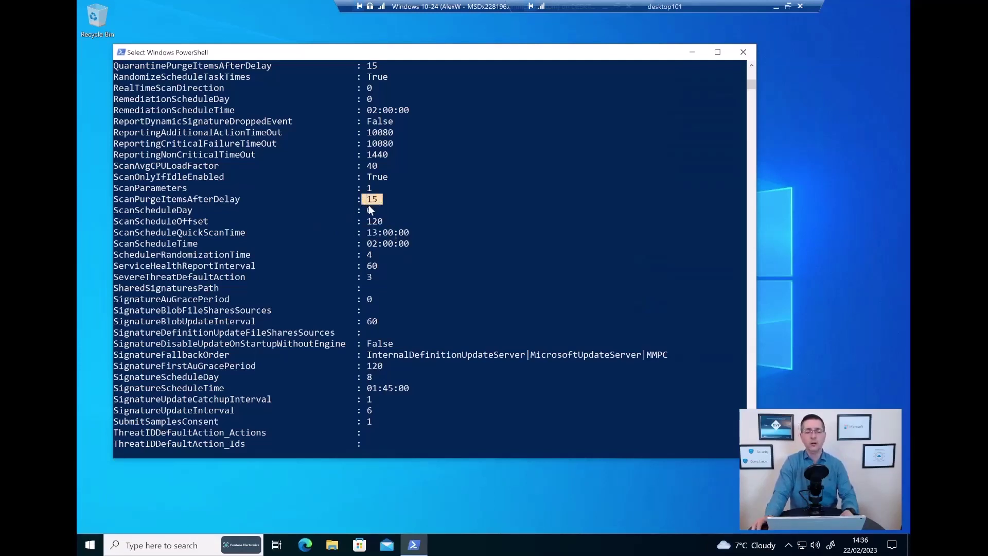
scroll(369, 204, "up", 3)
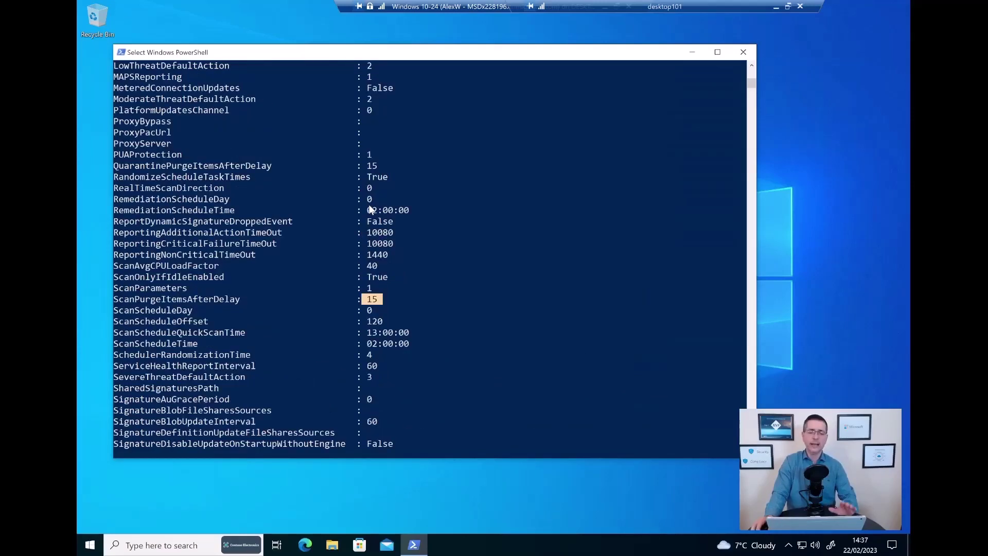
scroll(368, 204, "down", 1)
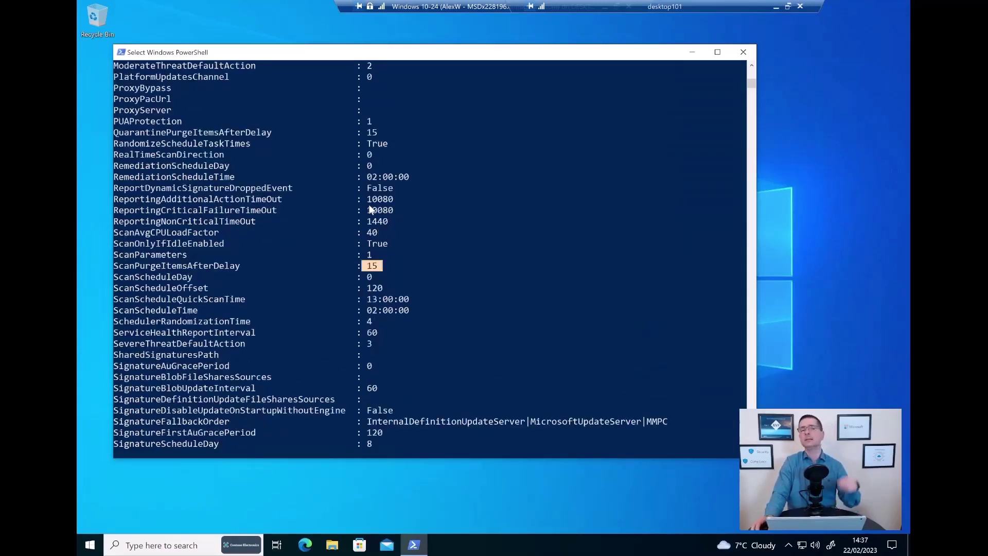
scroll(368, 204, "down", 6)
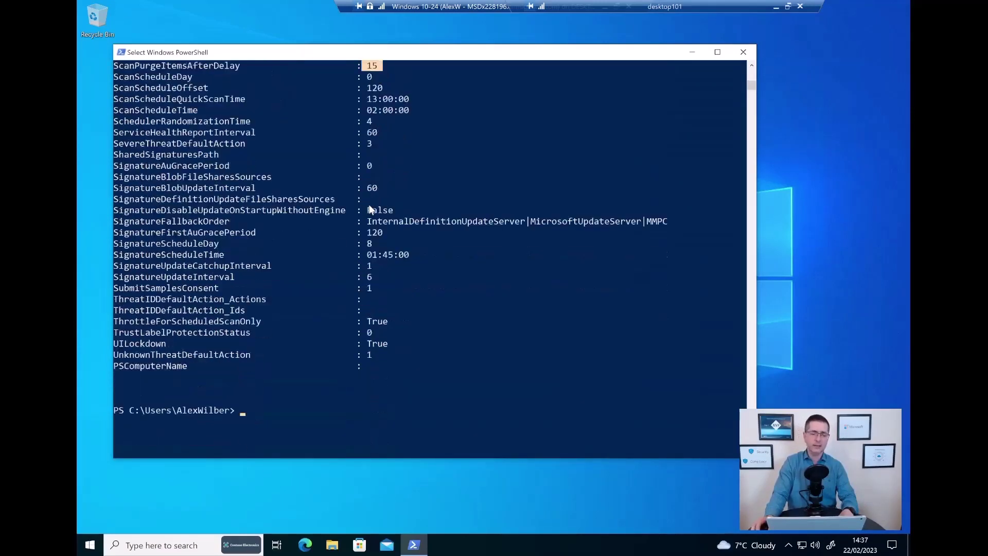
scroll(369, 209, "down", 2)
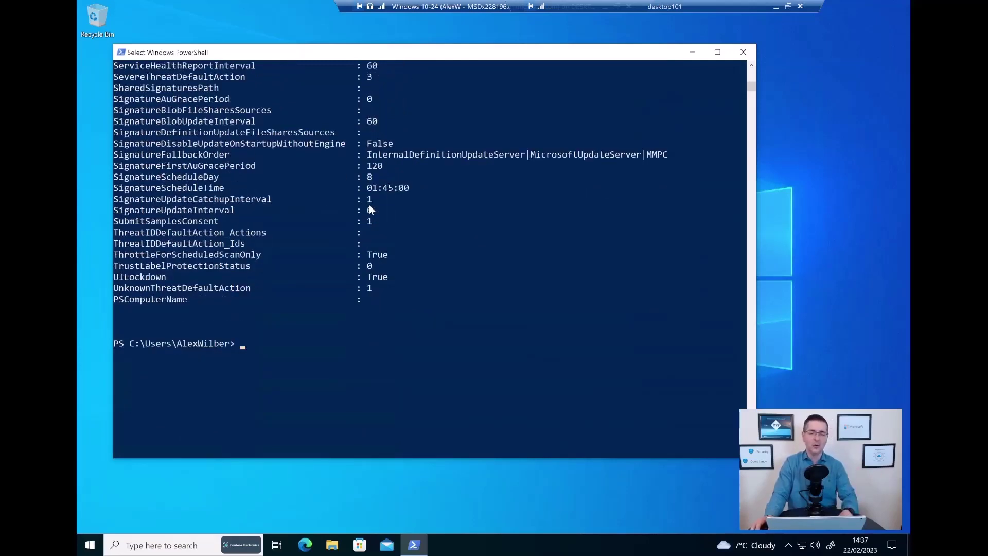
scroll(368, 204, "up", 6)
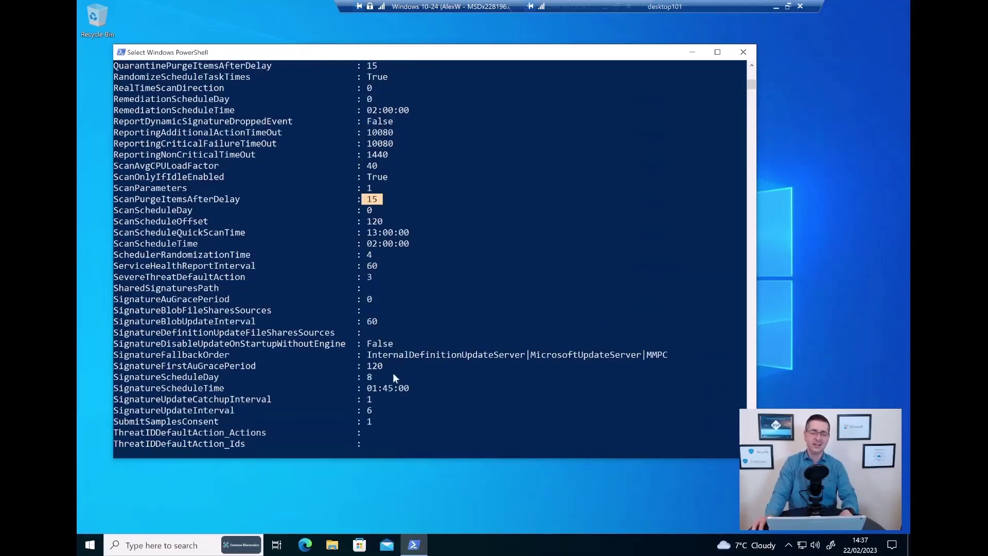
Find and launch the Registry Editor on the remote device, allowing it to make changes.
left_click(90, 546)
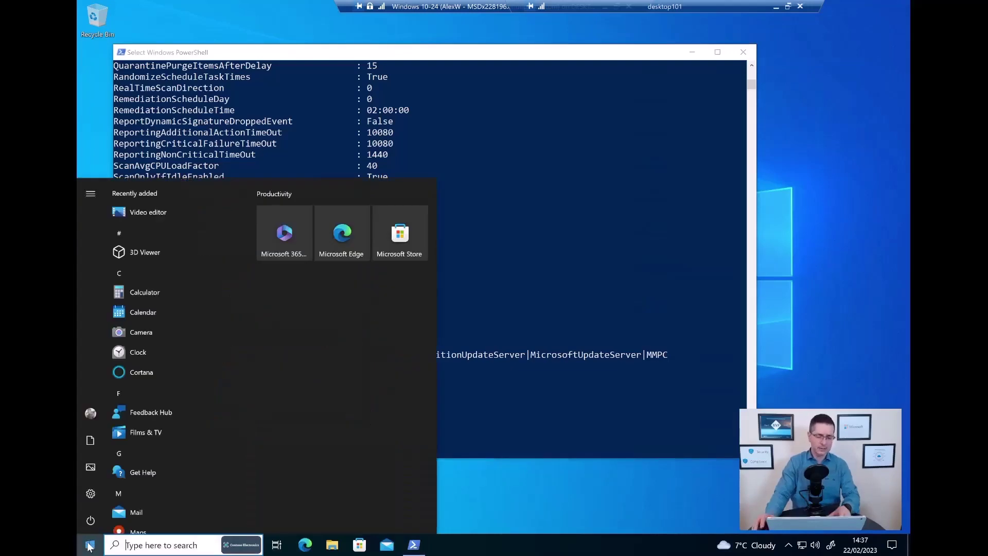
type("reg")
key("BackSpace")
key("BackSpace")
key("BackSpace")
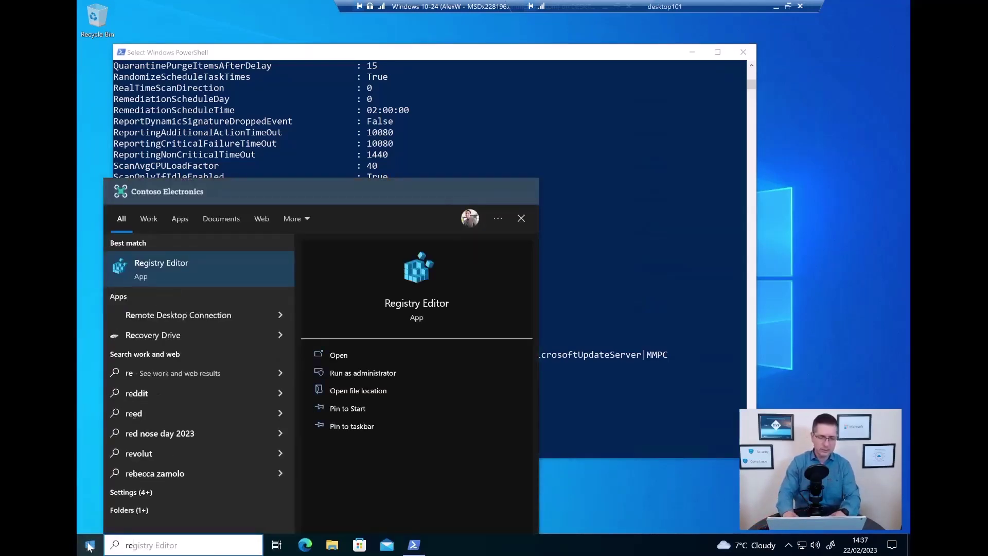
type("regedi")
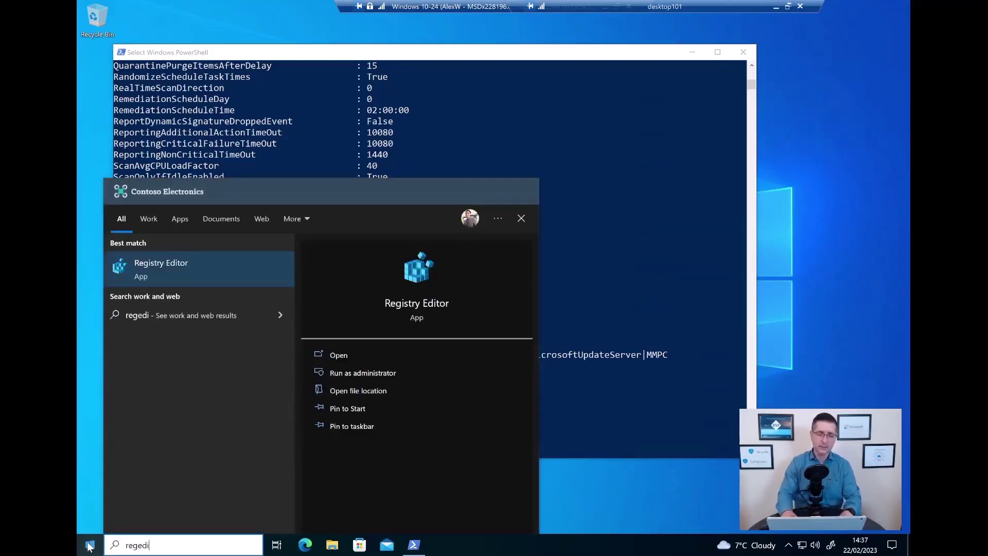
key("Return")
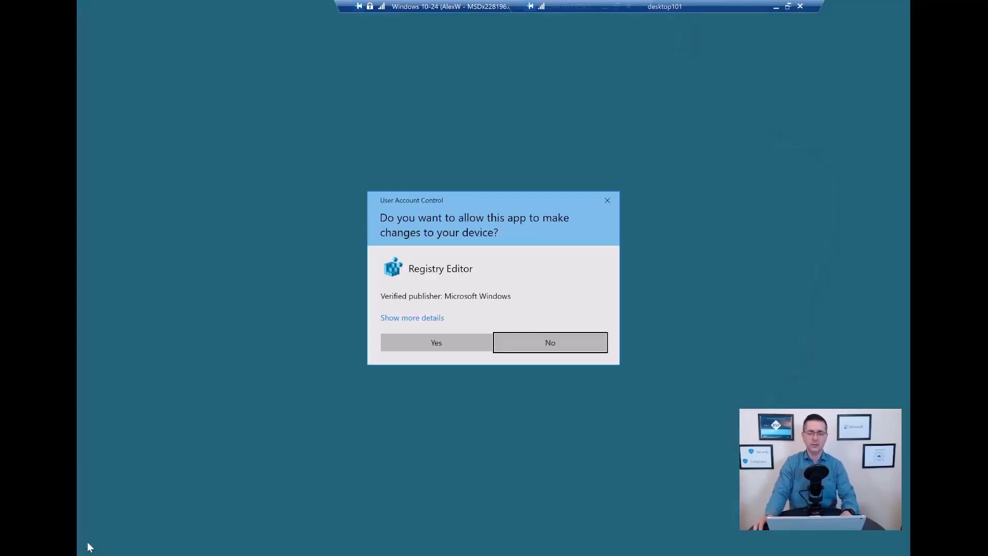
left_click(412, 340)
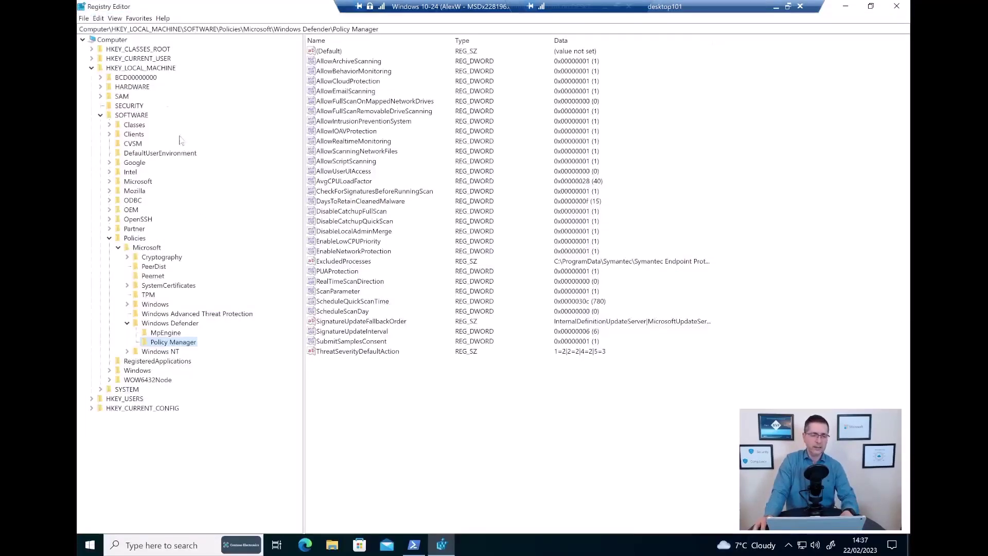
Walk through the registry path HKEY_LOCAL_MACHINE\SOFTWARE\Policies\Microsoft\Windows Defender and open its Policy Manager key.
left_click(135, 69)
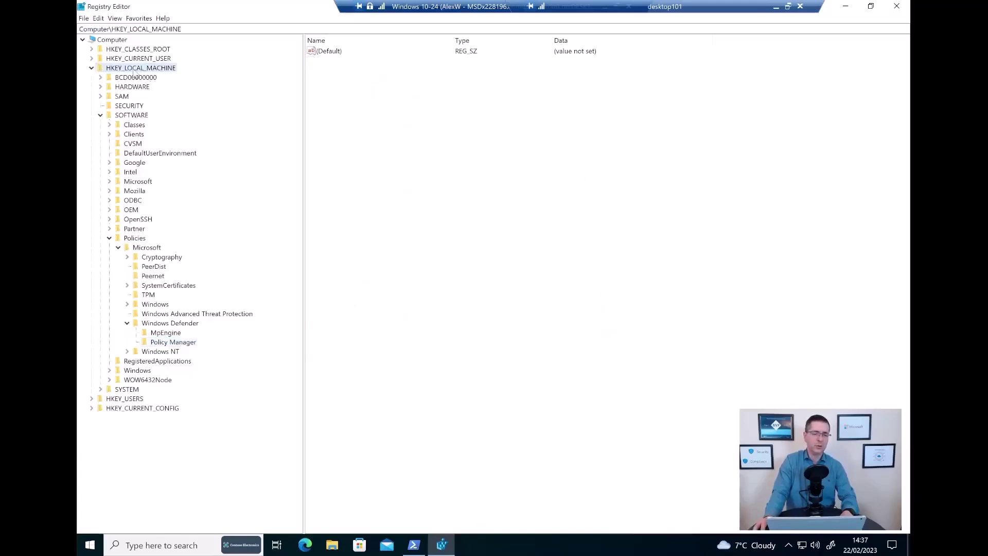
left_click(130, 116)
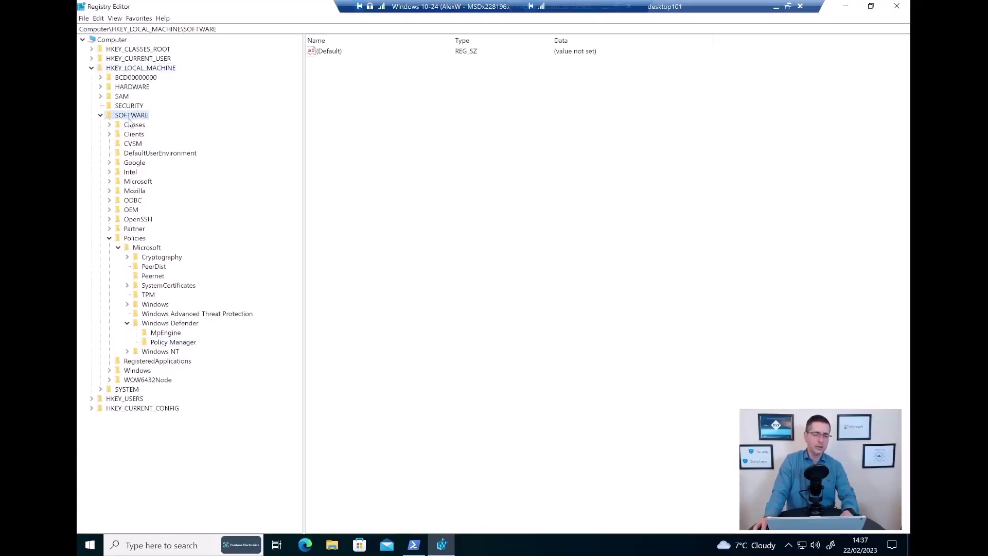
left_click(135, 238)
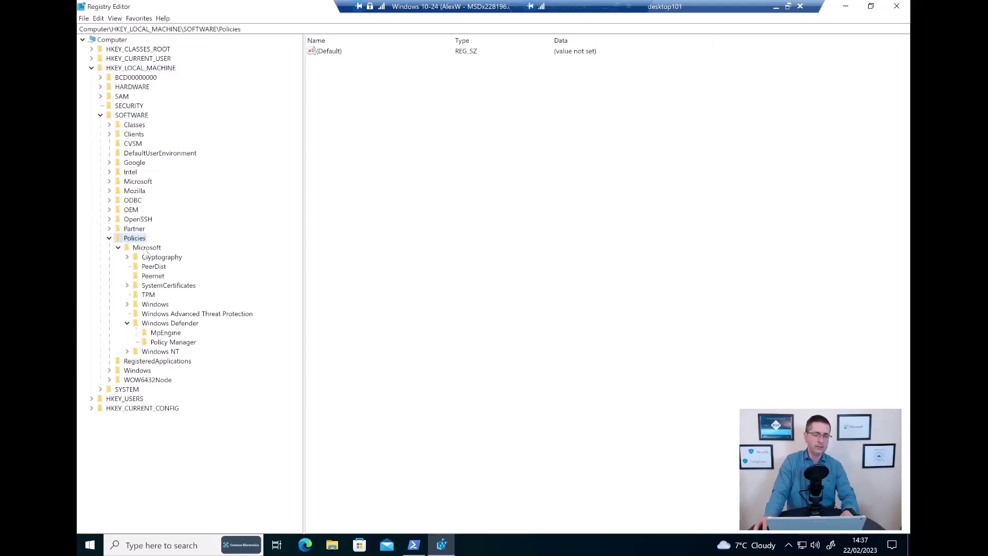
left_click(145, 249)
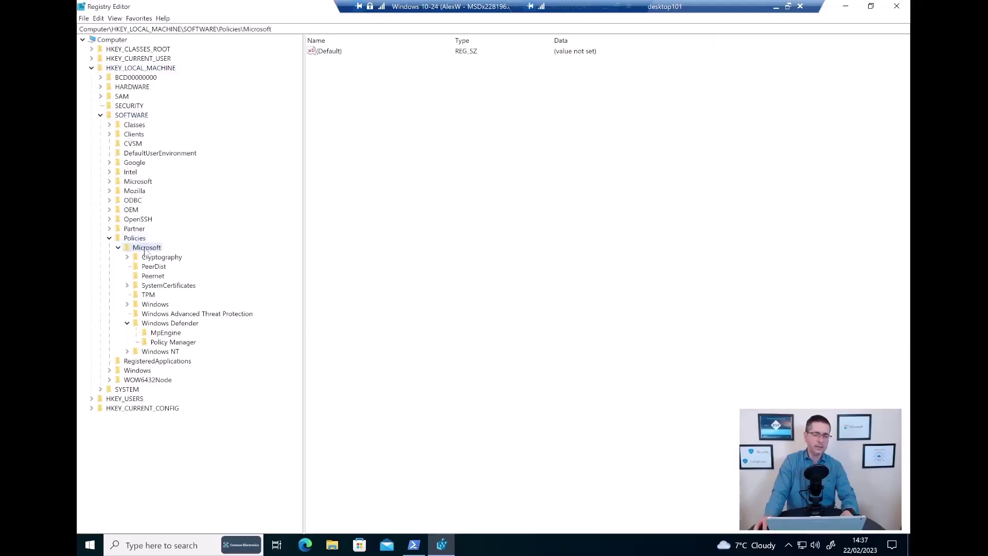
left_click(157, 323)
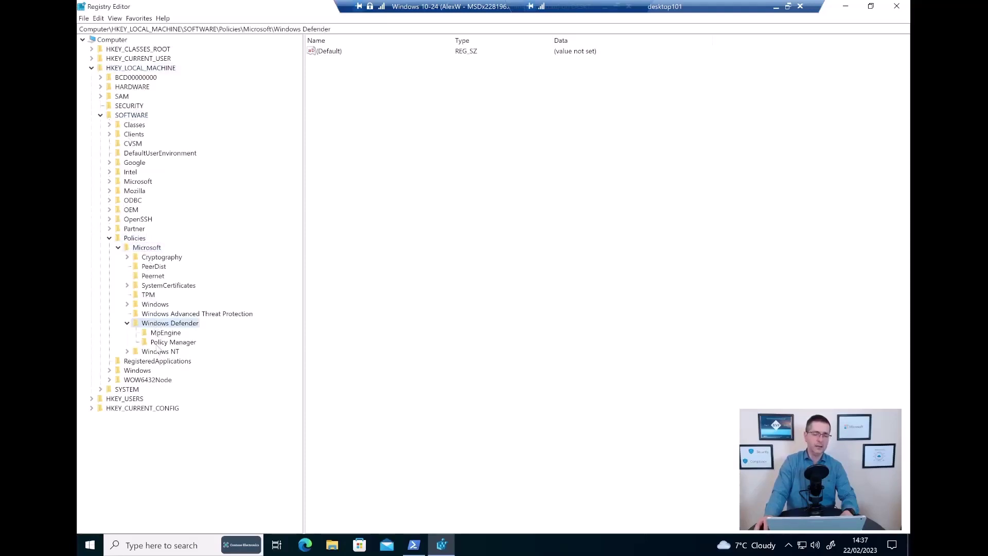
left_click(157, 345)
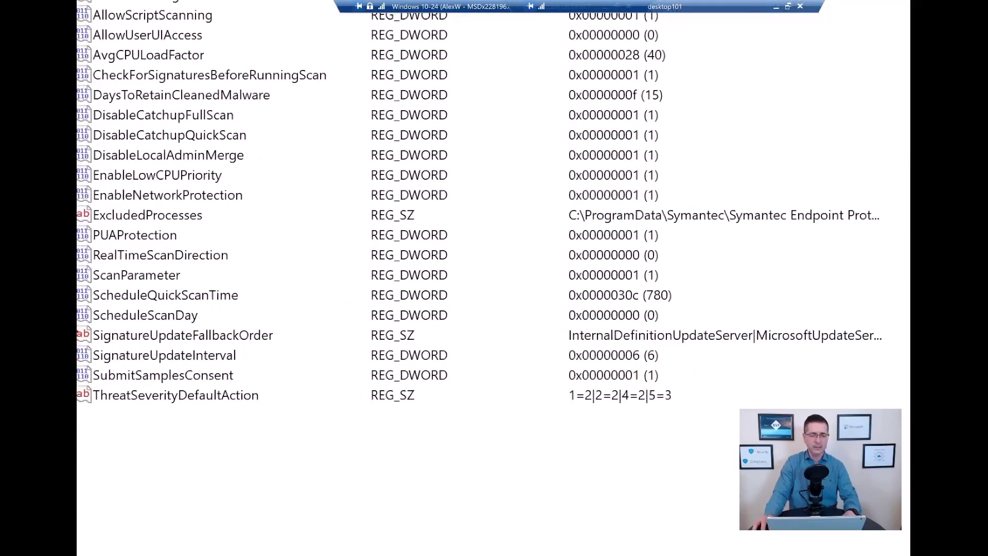
Examine the Policy Manager values, underlining the SignatureUpdateFallbackOrder and ExcludedProcesses names and data and marking the ScheduleQuickScanTime data.
left_click_drag(178, 345, 222, 346)
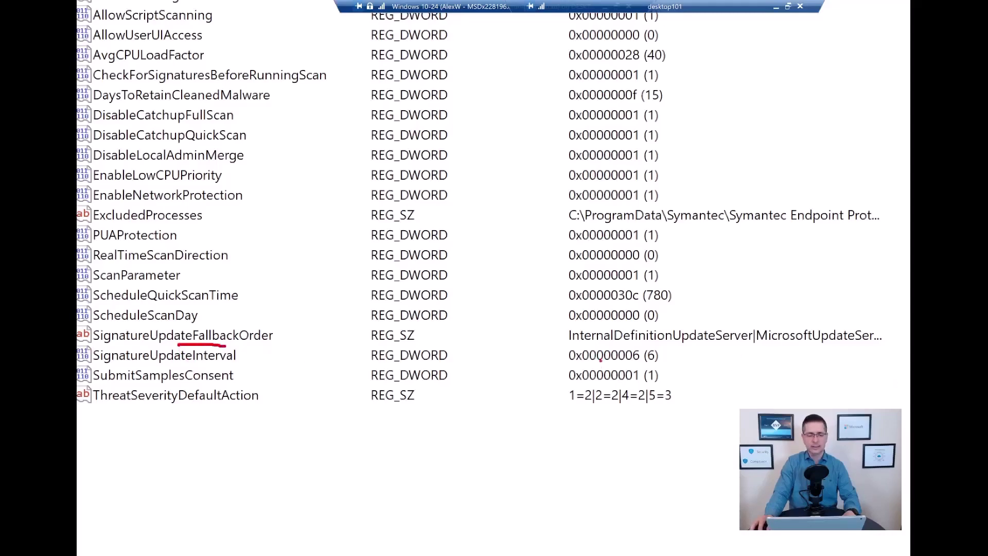
left_click_drag(617, 341, 656, 339)
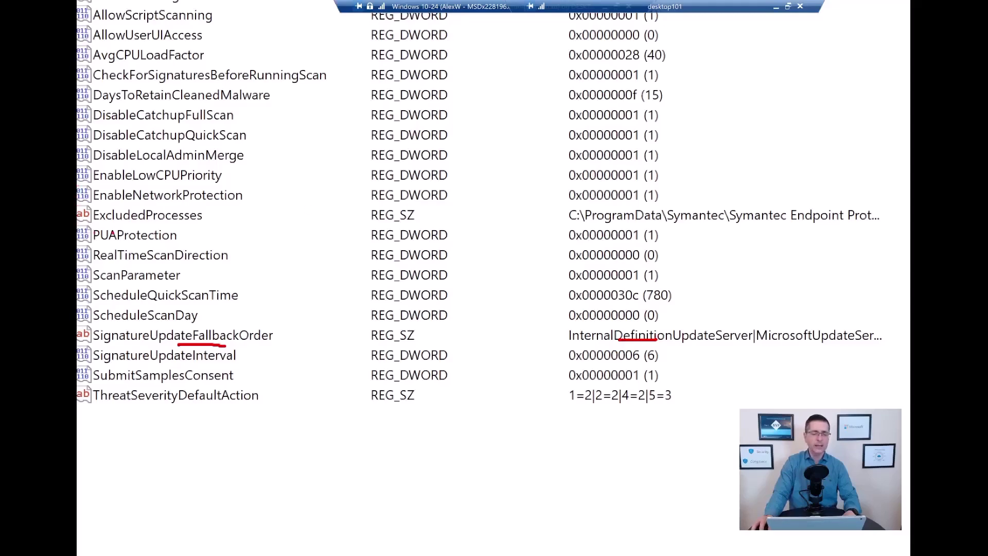
left_click_drag(128, 220, 193, 225)
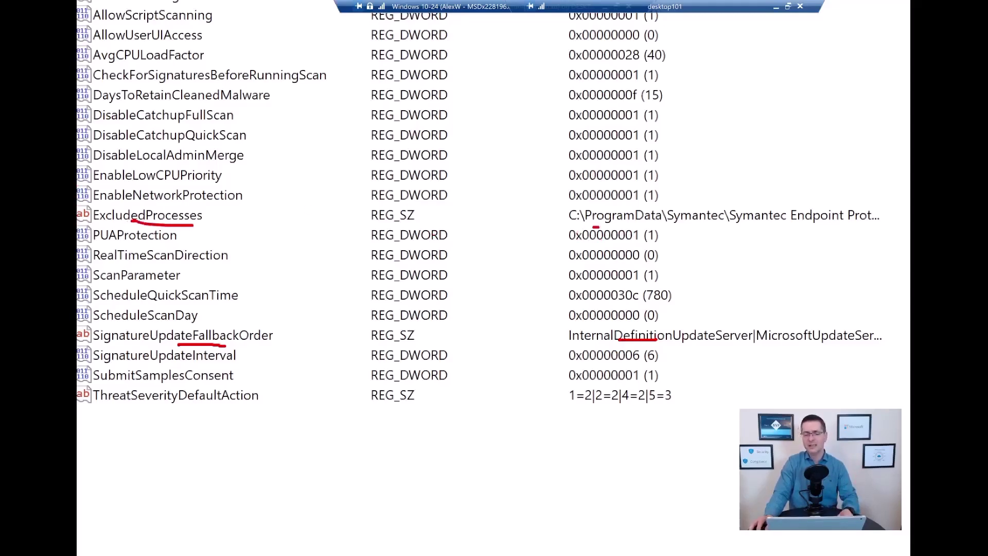
left_click_drag(597, 226, 842, 227)
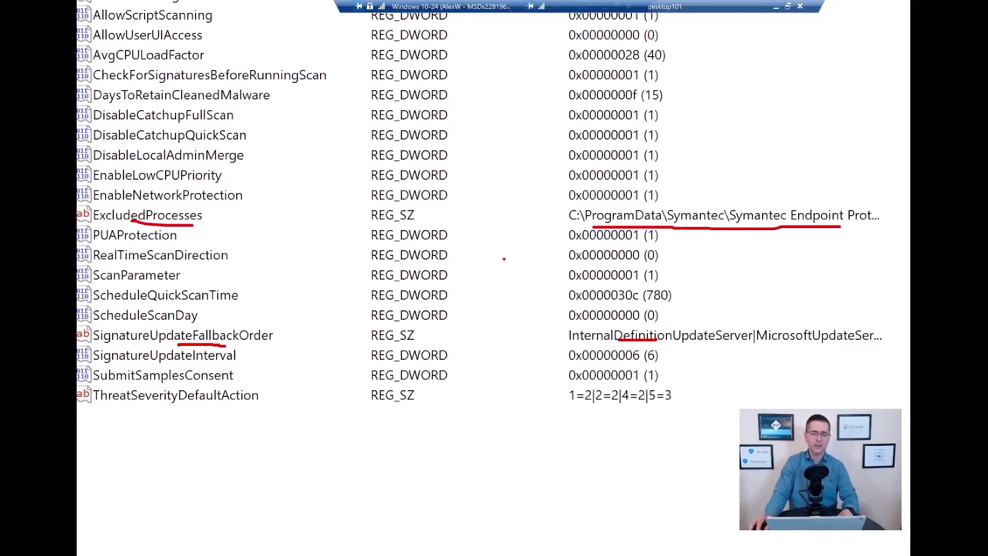
mouse_move(668, 279)
left_mouse_down()
mouse_move(659, 278)
mouse_move(708, 291)
left_mouse_up()
key("Escape")
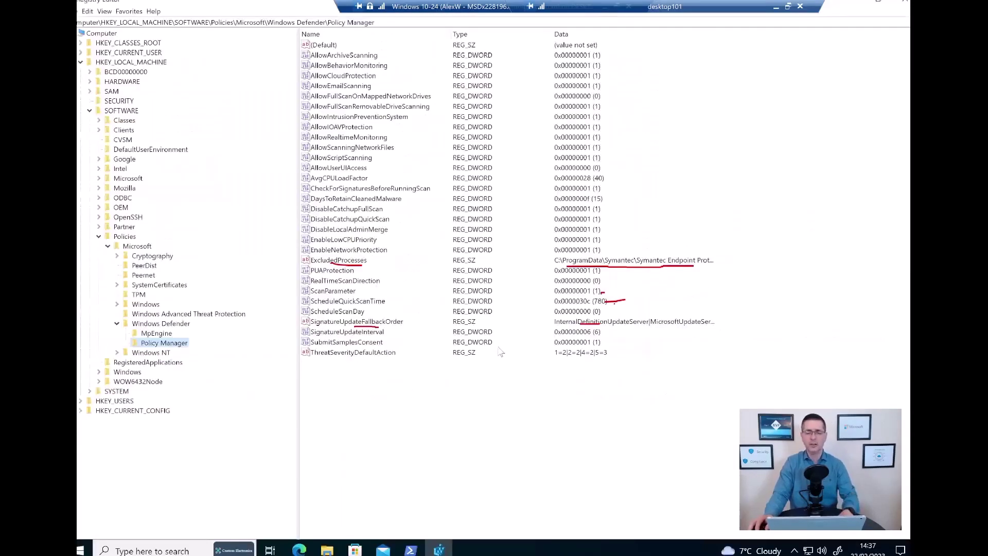